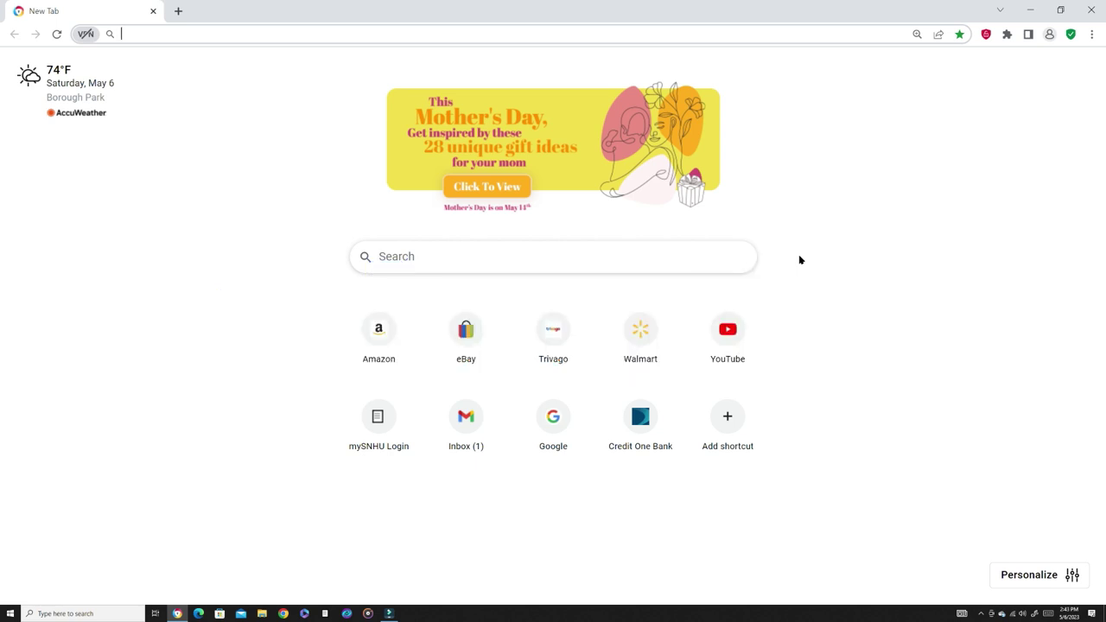
pyautogui.write('spoon')
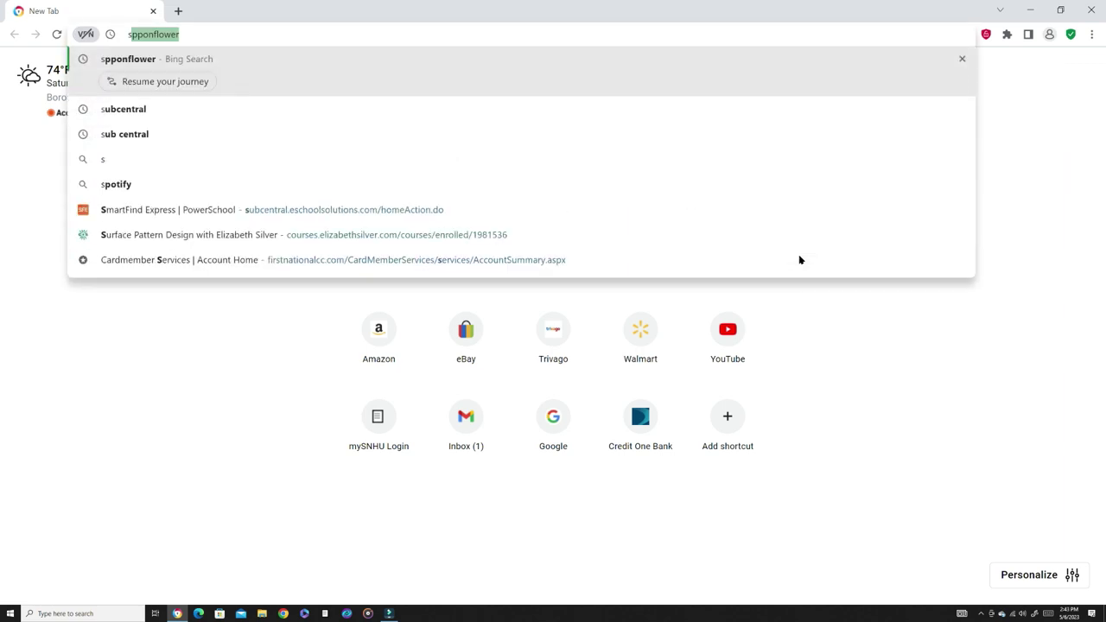
pyautogui.write('faridaartstudio')
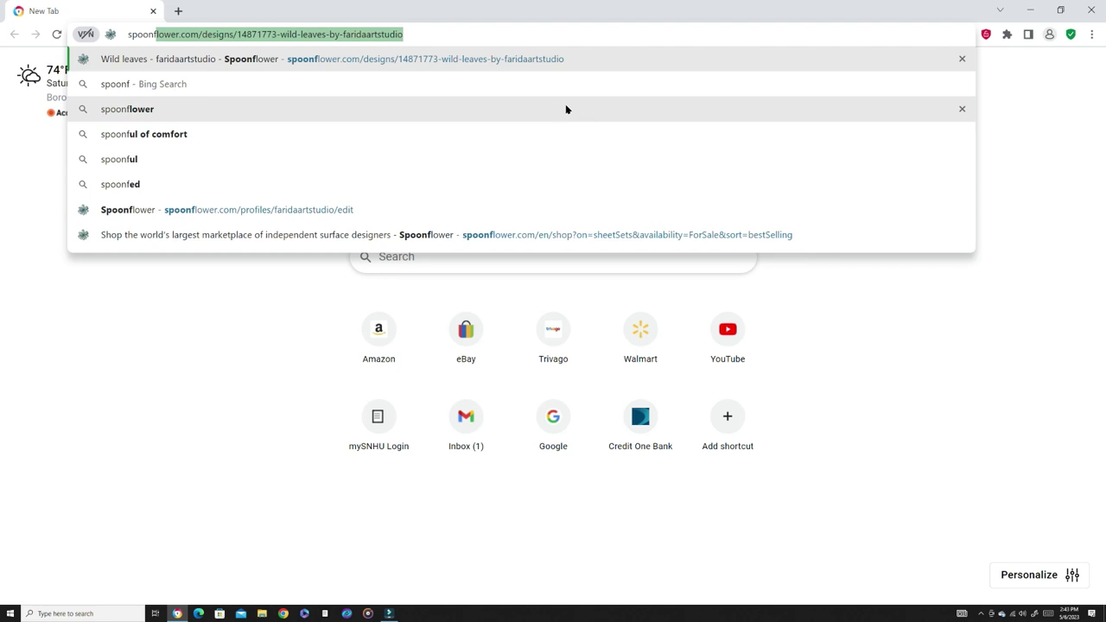
pyautogui.press('Return')
# Step: Search the web for "spponflower" and open the official Spoonflower site from the results
pyautogui.click(517, 254)
pyautogui.write('sp')
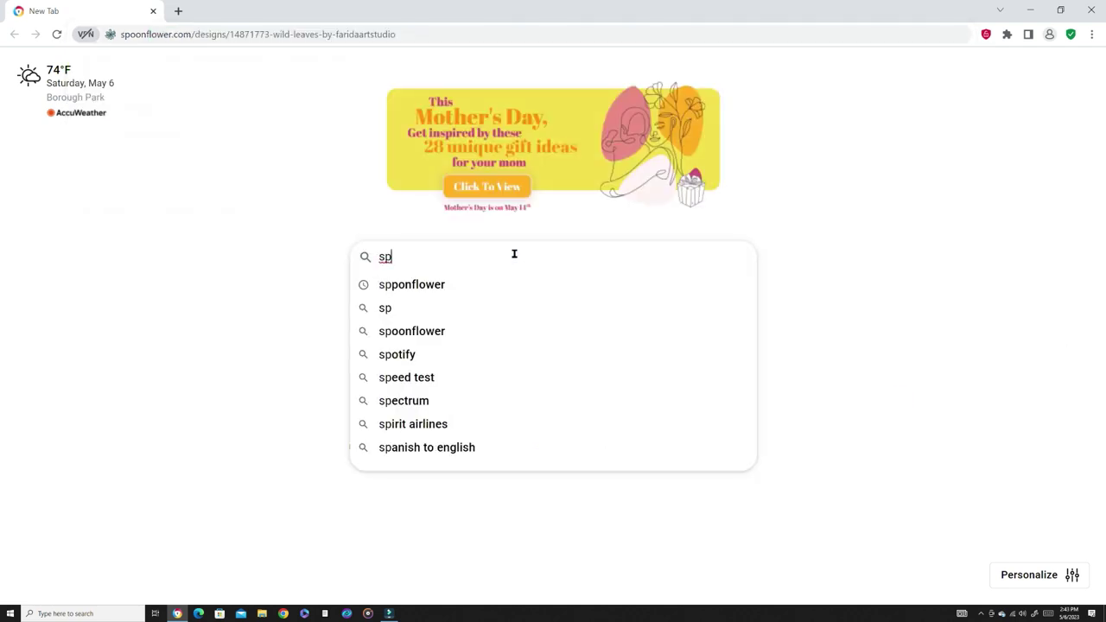
pyautogui.click(510, 286)
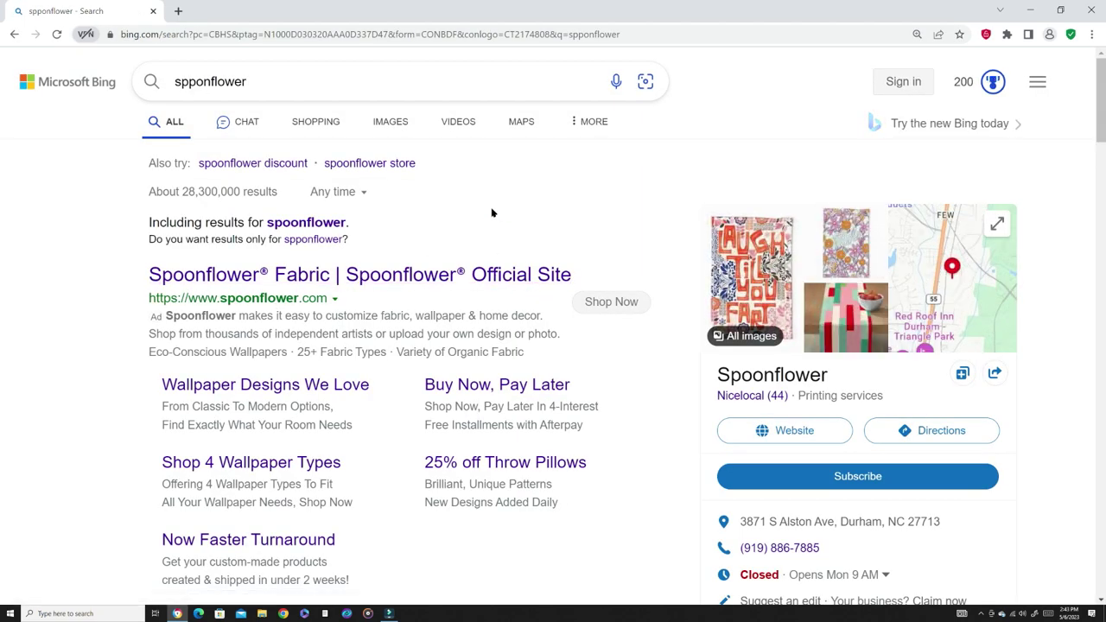
pyautogui.click(503, 275)
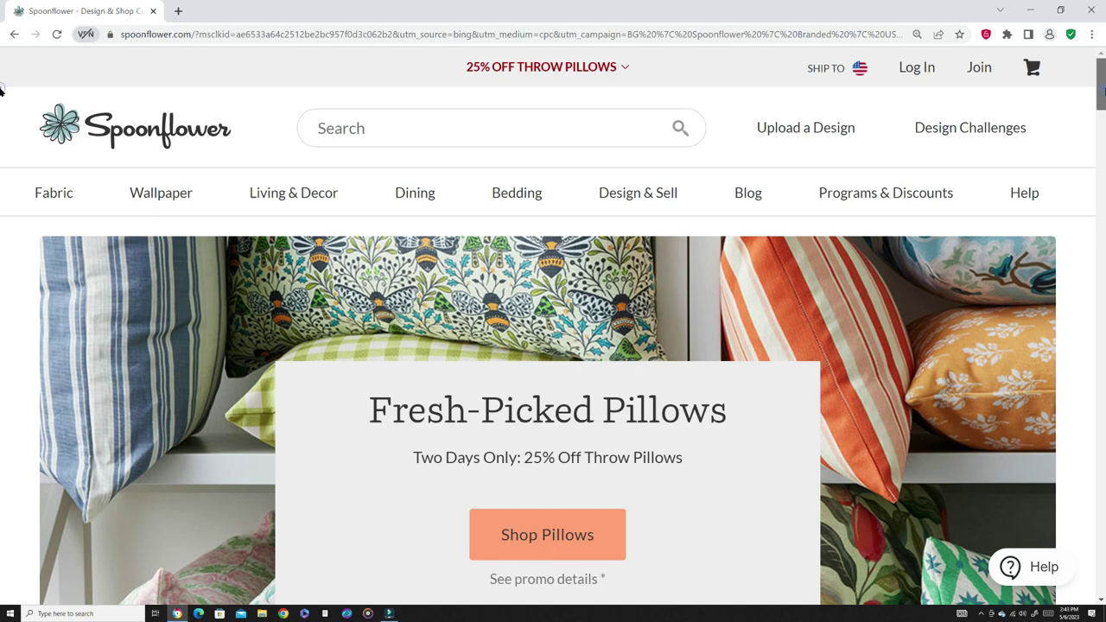
# Step: Look through the homepage's pillow promotion, summer lookbook, bedding and wall hanging sections
pyautogui.scroll(-2, 1, 99)
pyautogui.scroll(-5, 1, 106)
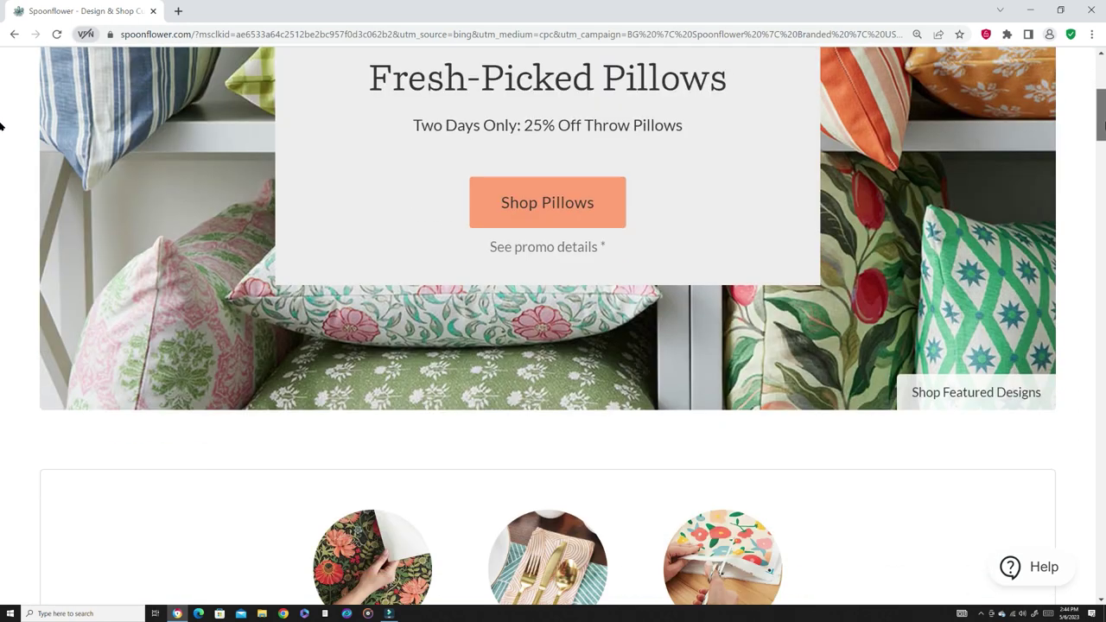
pyautogui.scroll(-5, 1, 149)
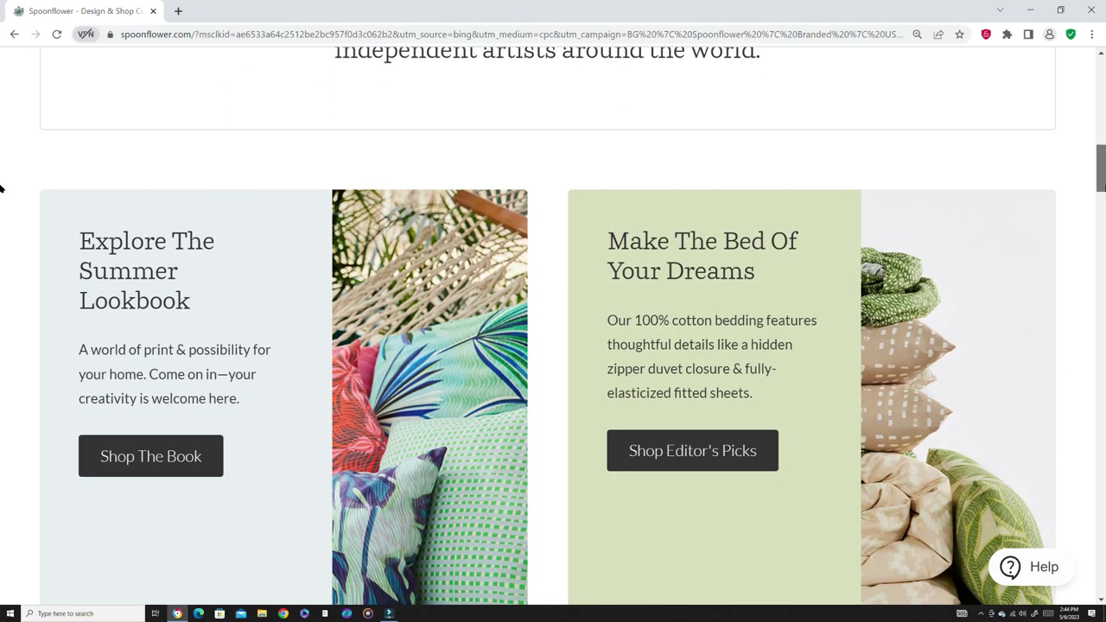
pyautogui.scroll(-7, 1, 188)
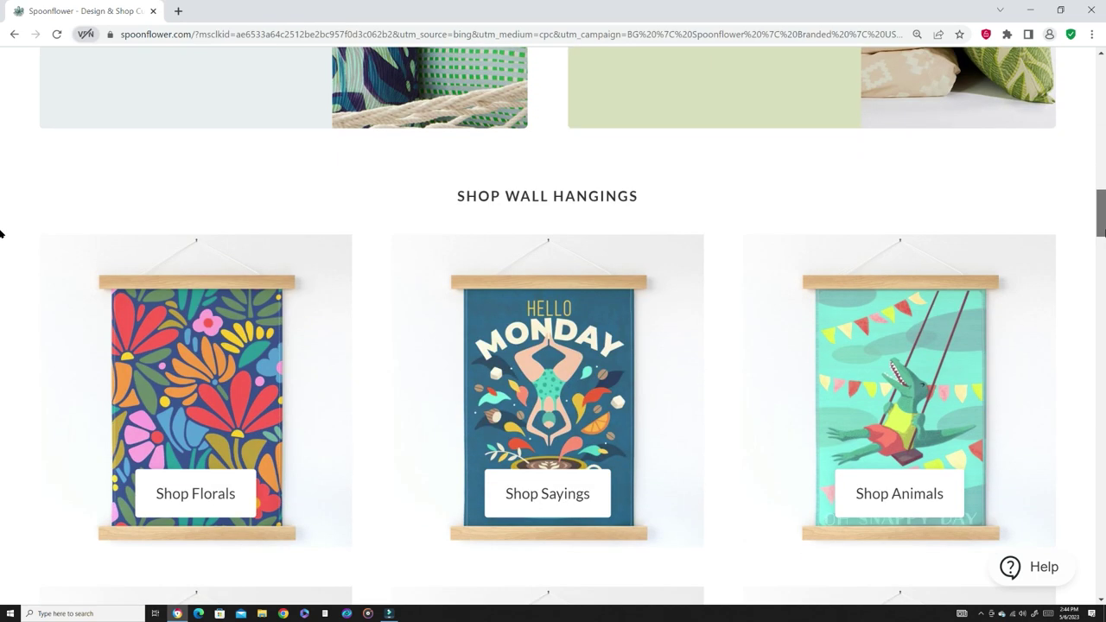
pyautogui.scroll(-9, 1, 245)
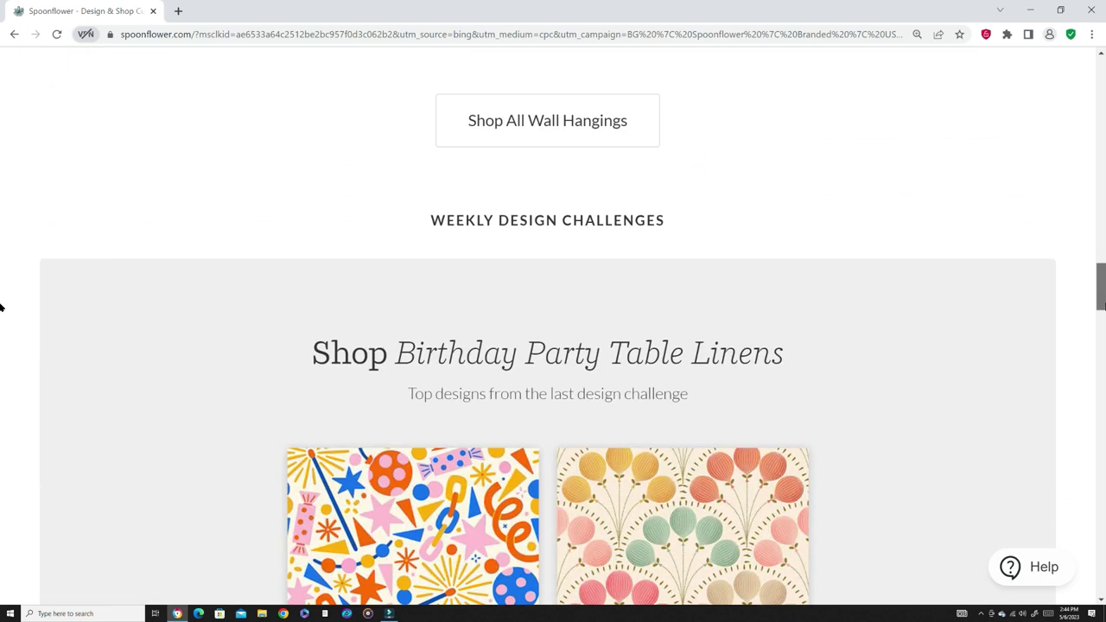
# Step: Examine the top Birthday Party Table Linens designs in the homepage's weekly design challenges section
pyautogui.scroll(1, 0, 302)
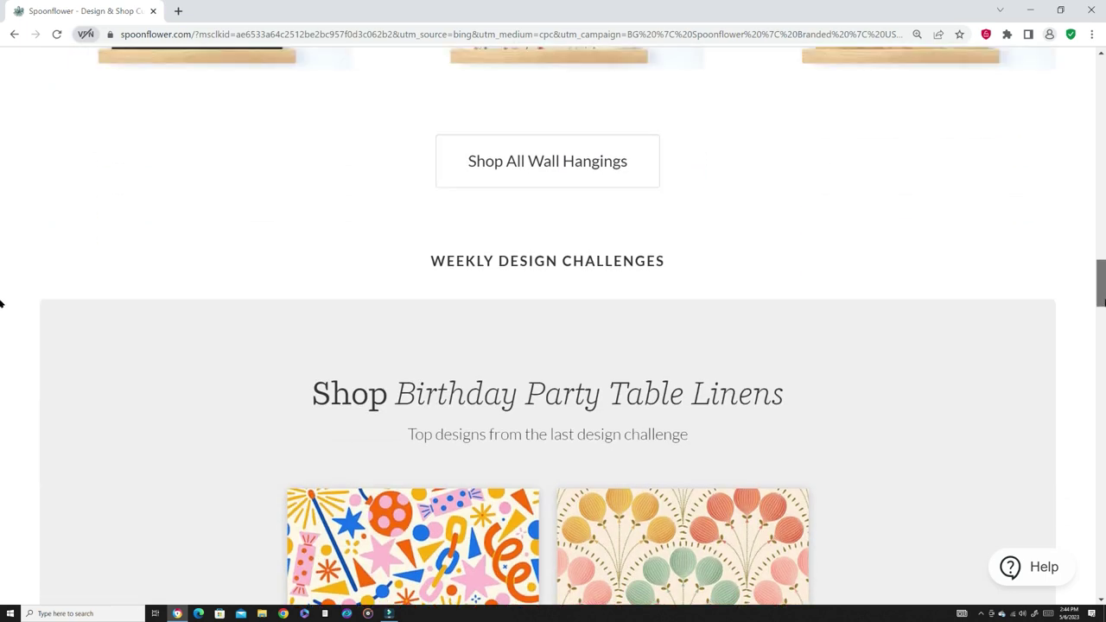
pyautogui.scroll(-2, 1, 299)
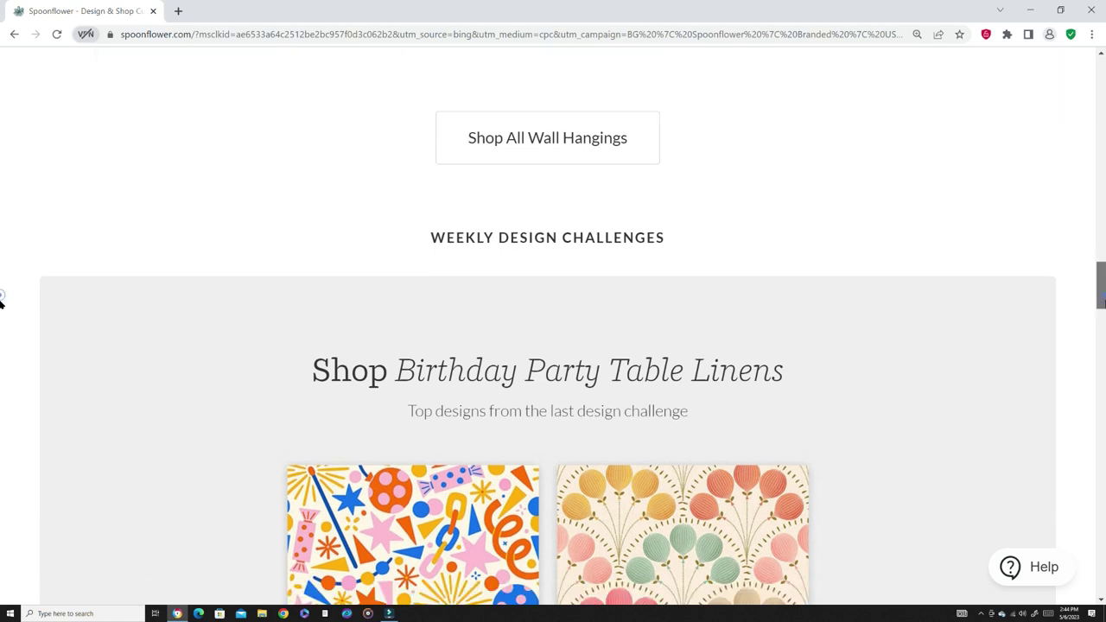
pyautogui.scroll(-2, 1, 315)
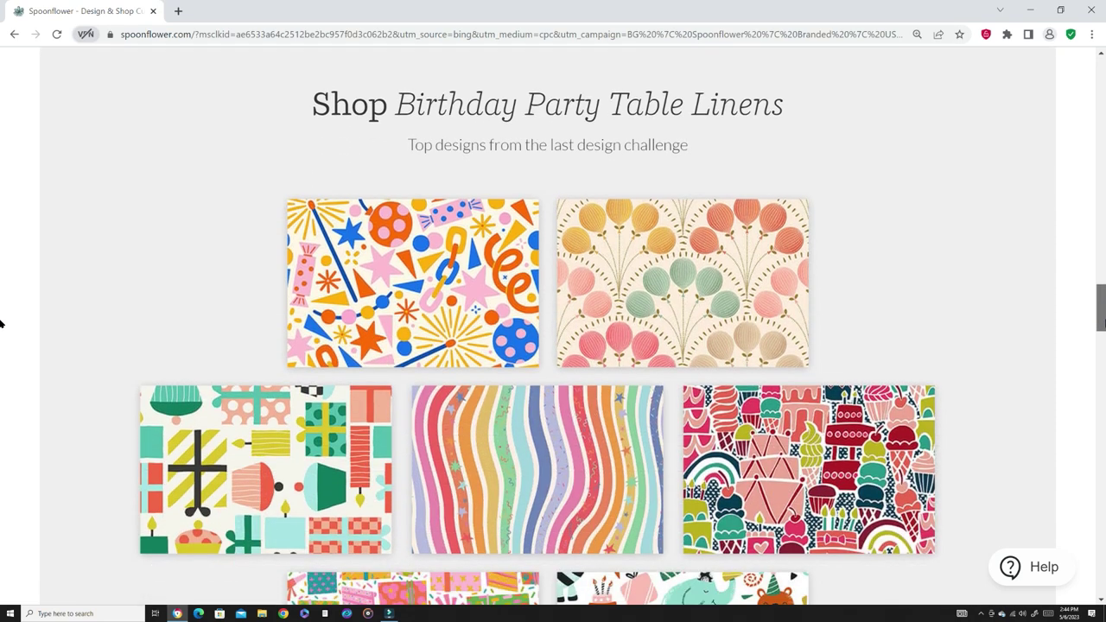
pyautogui.scroll(1, 1, 329)
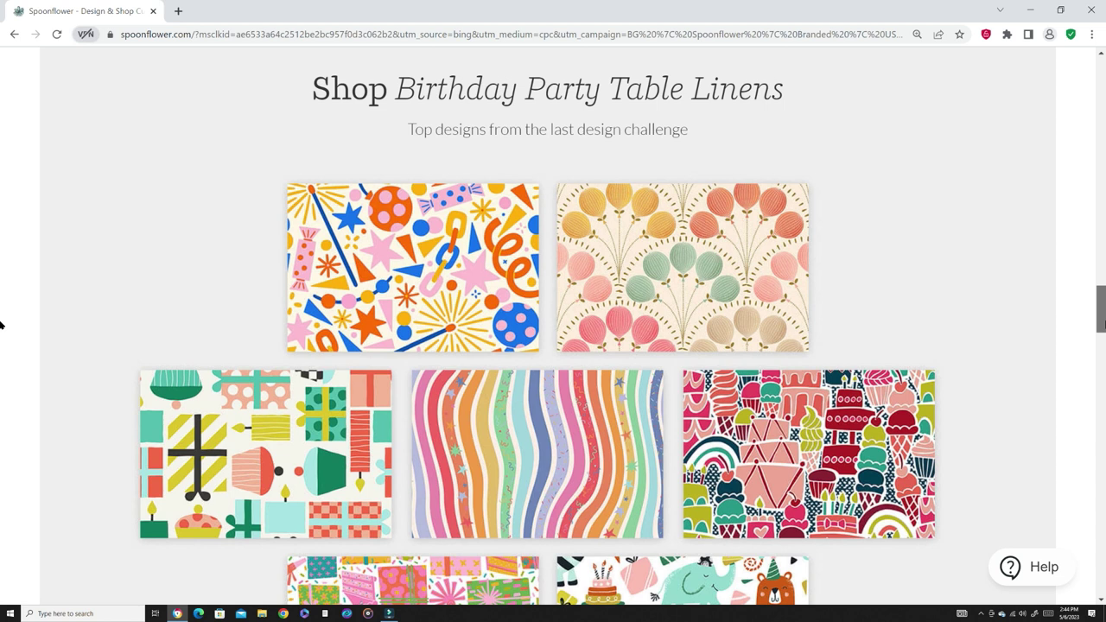
pyautogui.scroll(-2, 0, 327)
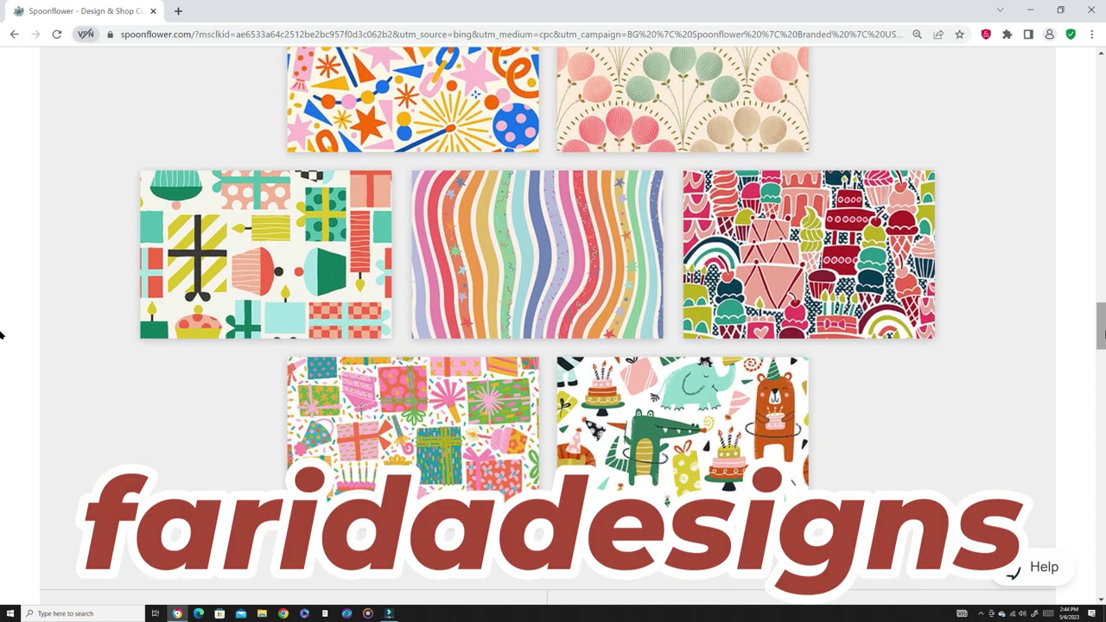
pyautogui.scroll(1, 1, 331)
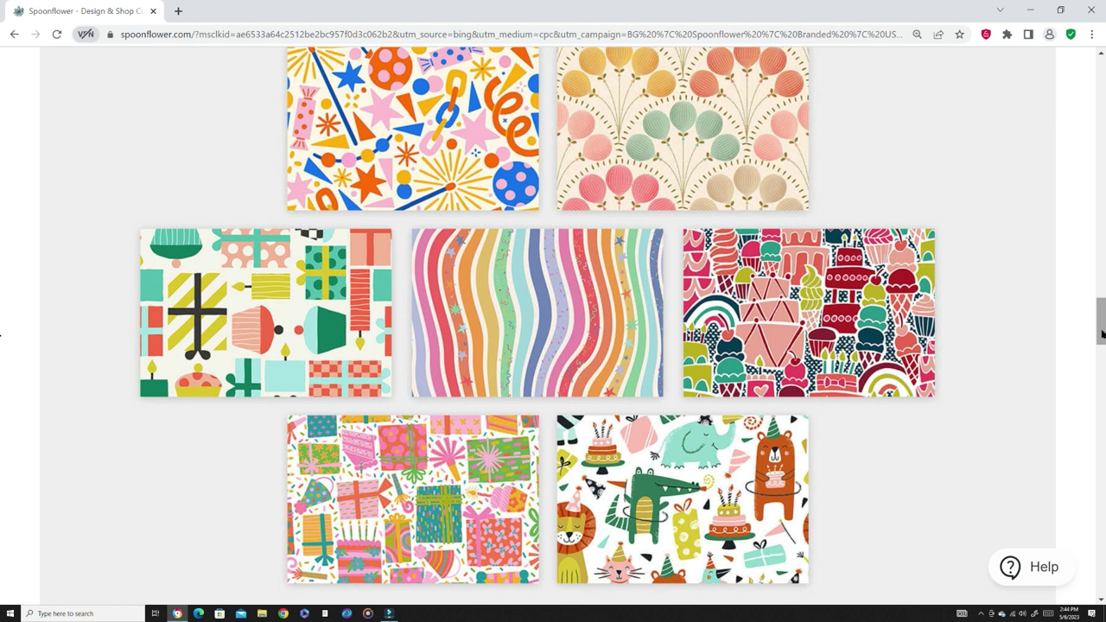
pyautogui.moveTo(1102, 336); pyautogui.dragTo(1103, 330)
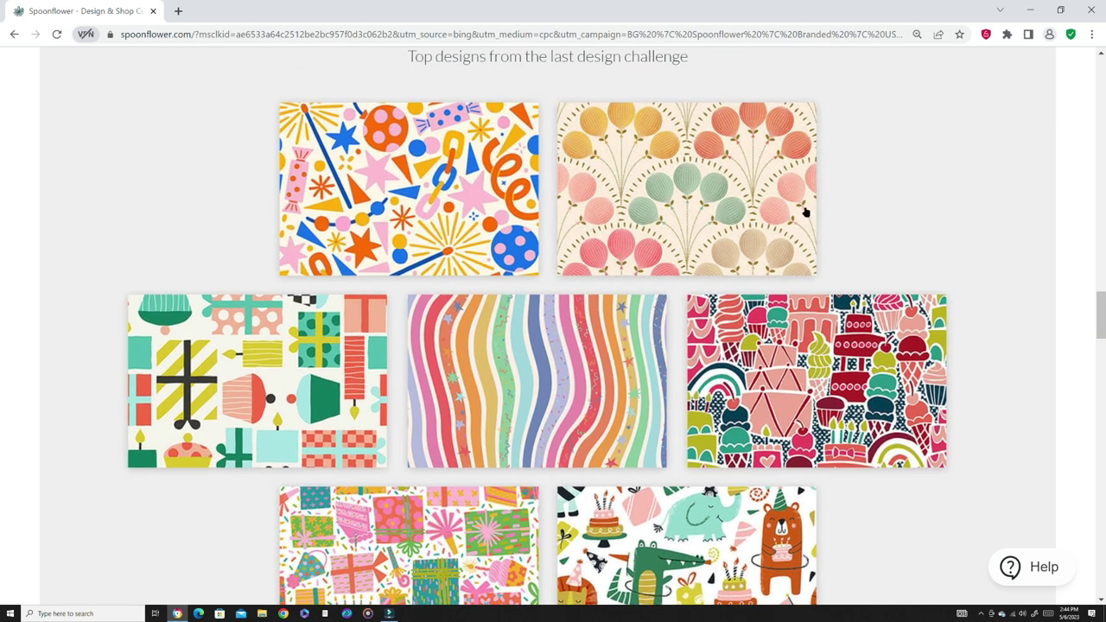
pyautogui.scroll(-3, 2, 328)
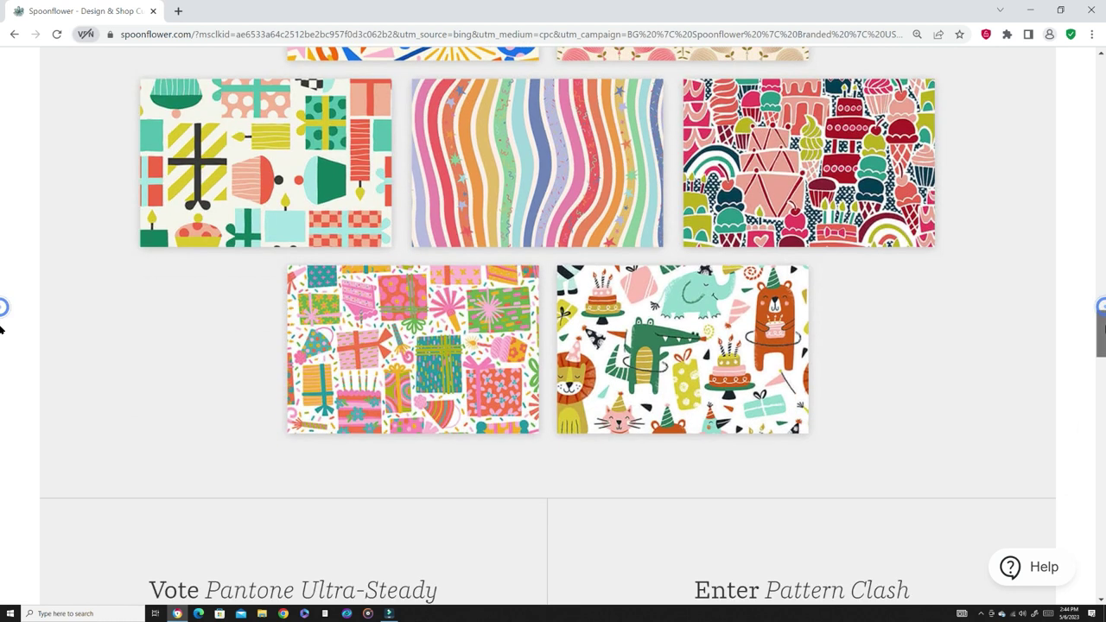
# Step: Open the Pattern Clash challenge from the homepage's weekly design challenges section
pyautogui.scroll(-2, 1, 333)
pyautogui.scroll(-1, 2, 348)
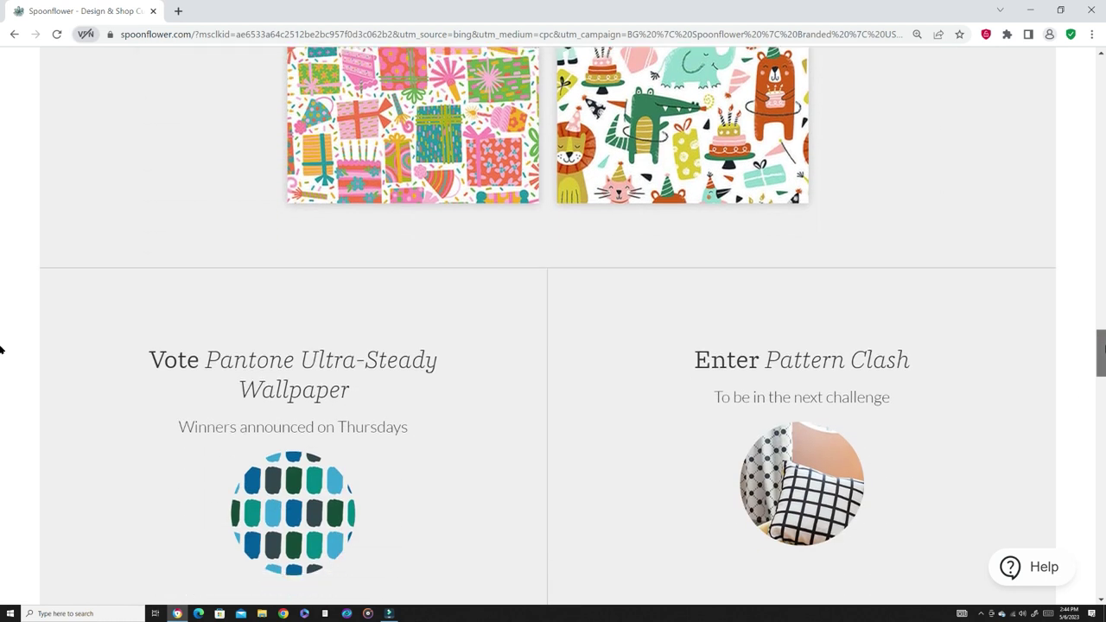
pyautogui.scroll(-2, 1, 351)
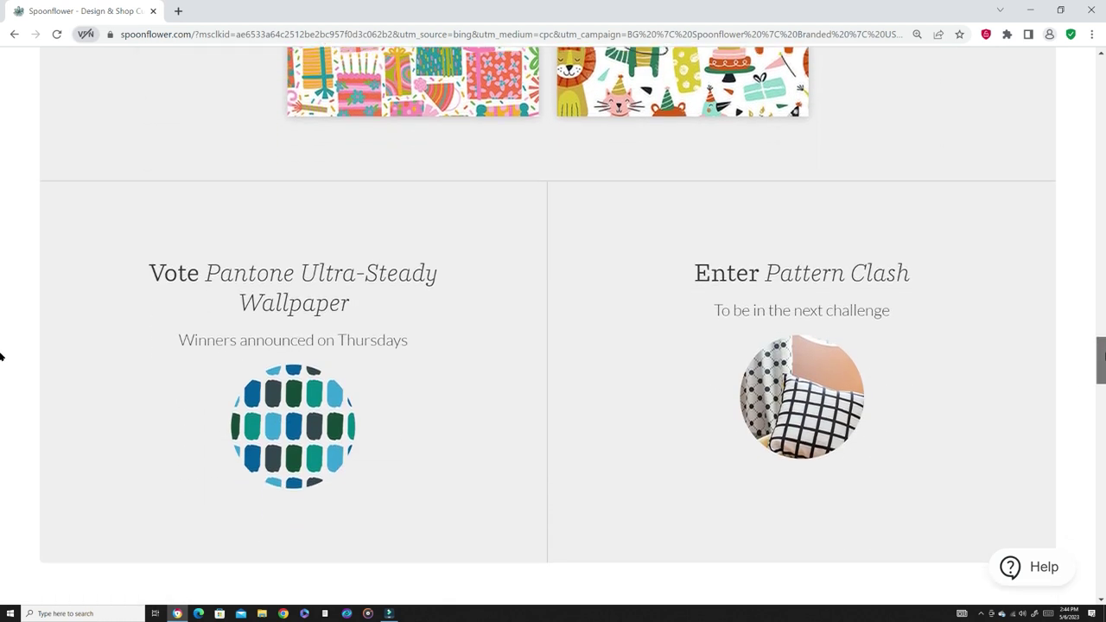
pyautogui.moveTo(1101, 359)
pyautogui.mouseDown()
pyautogui.moveTo(1100, 292)
pyautogui.moveTo(1094, 366)
pyautogui.mouseUp()
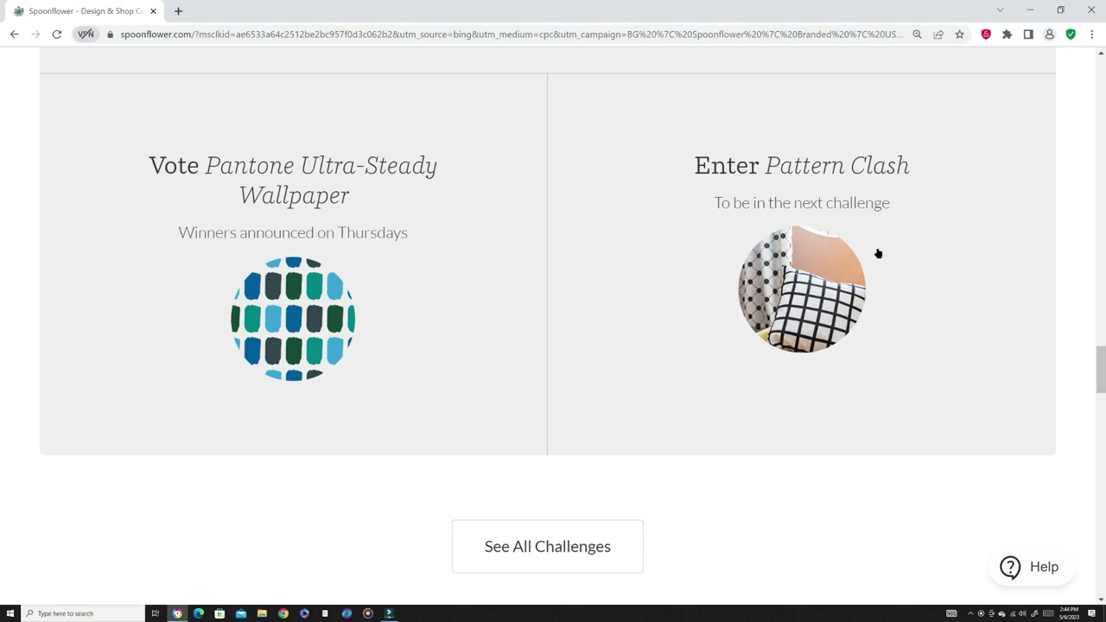
pyautogui.click(808, 261)
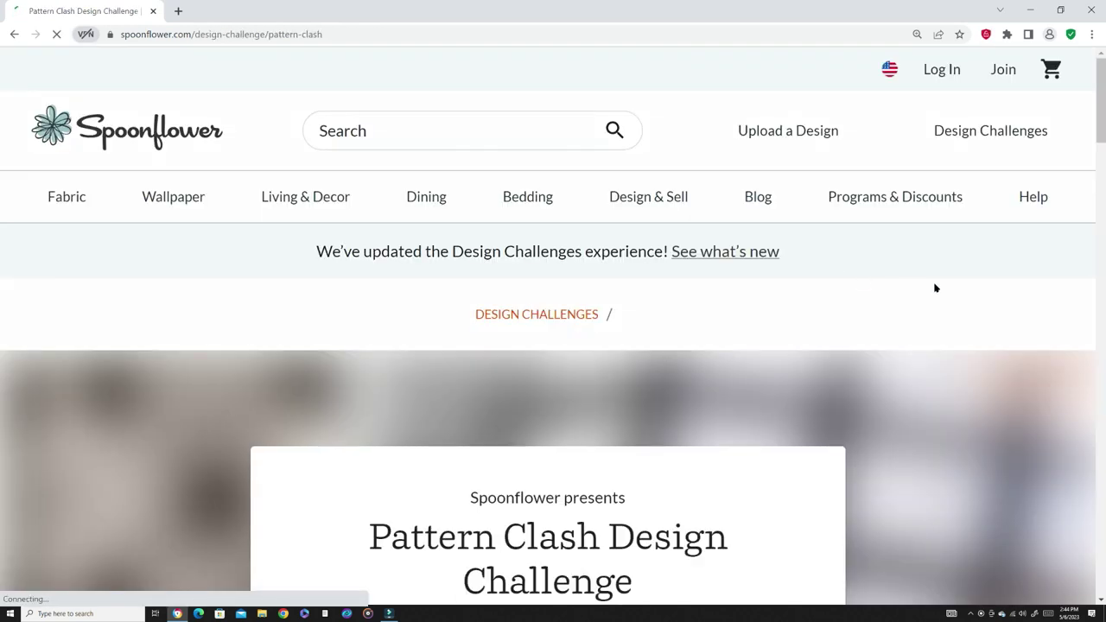
# Step: Read through the Pattern Clash challenge's details, entry instructions, timeline and prizes
pyautogui.scroll(-4, 2, 130)
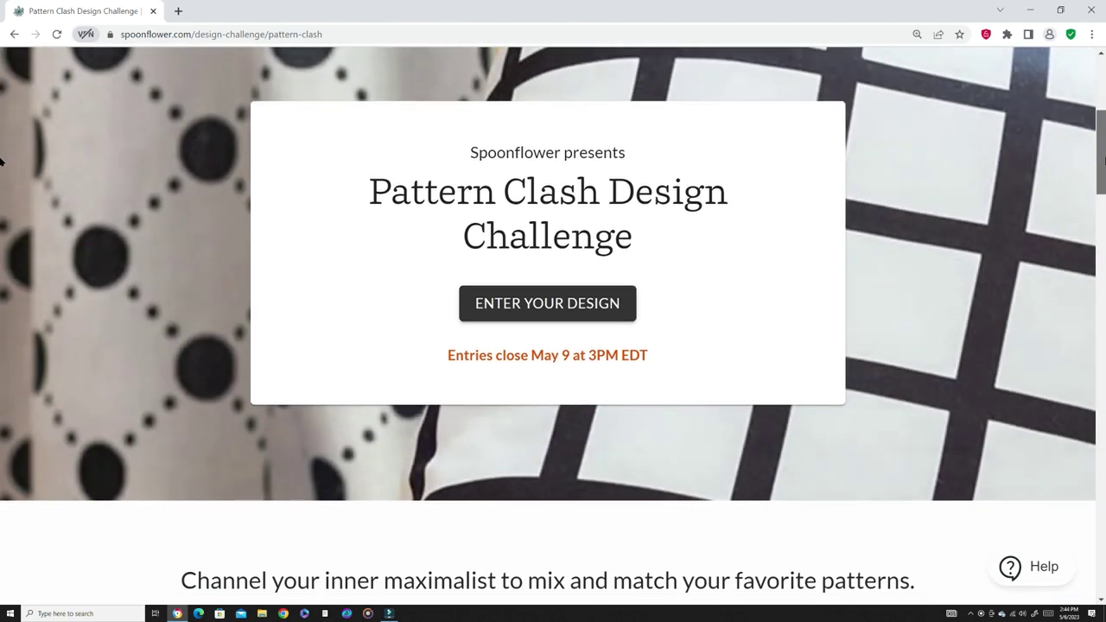
pyautogui.scroll(-6, 2, 198)
pyautogui.scroll(5, 2, 238)
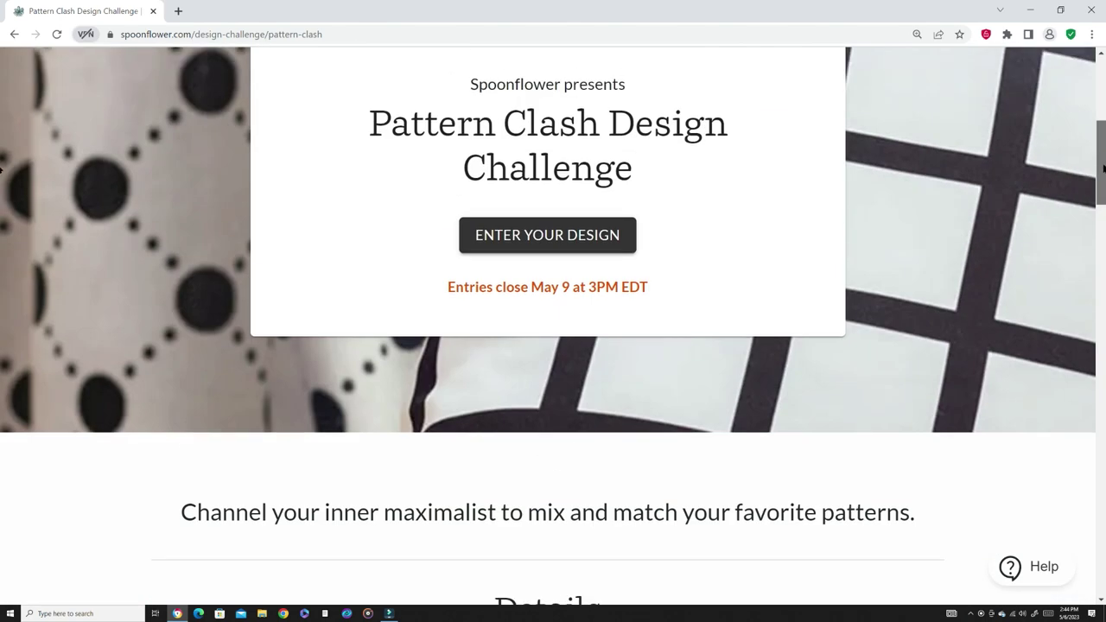
pyautogui.scroll(-6, 2, 168)
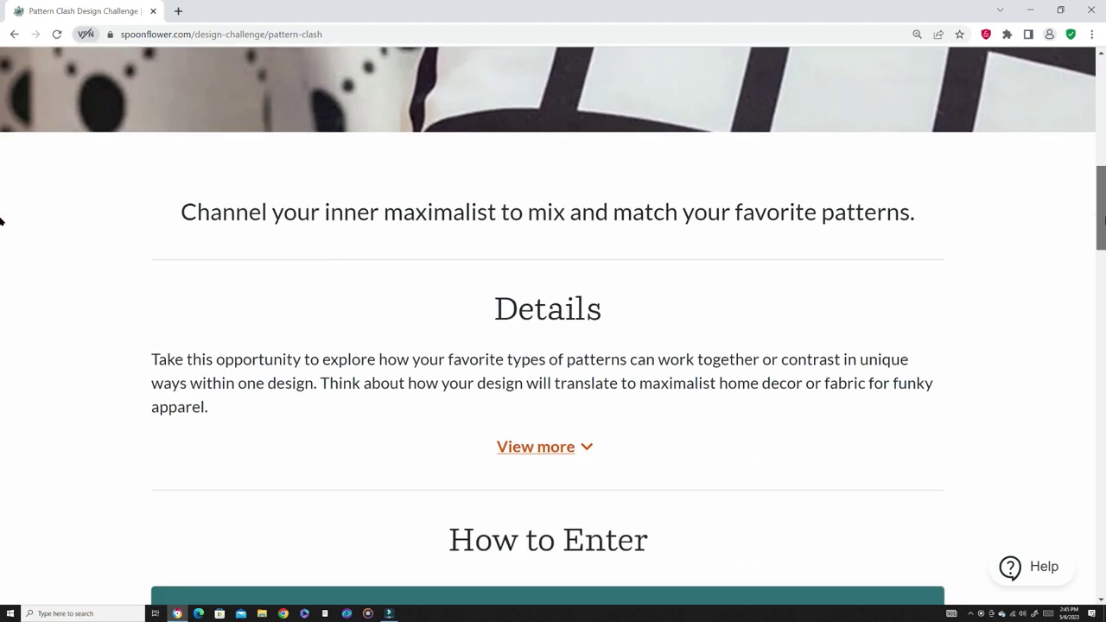
pyautogui.scroll(-3, 4, 249)
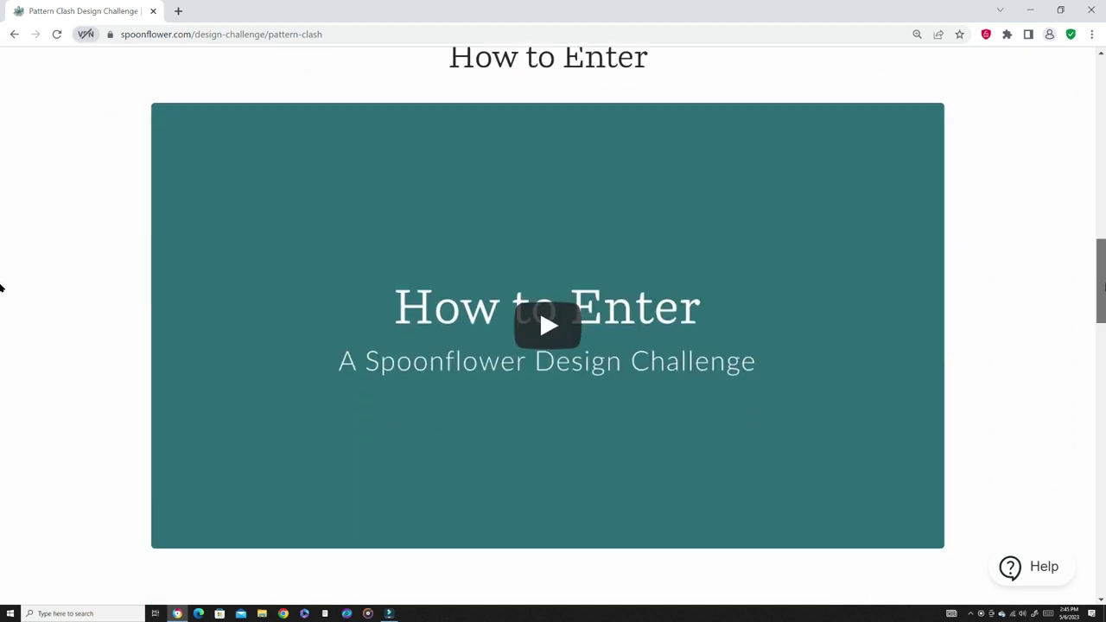
pyautogui.scroll(-5, 1, 288)
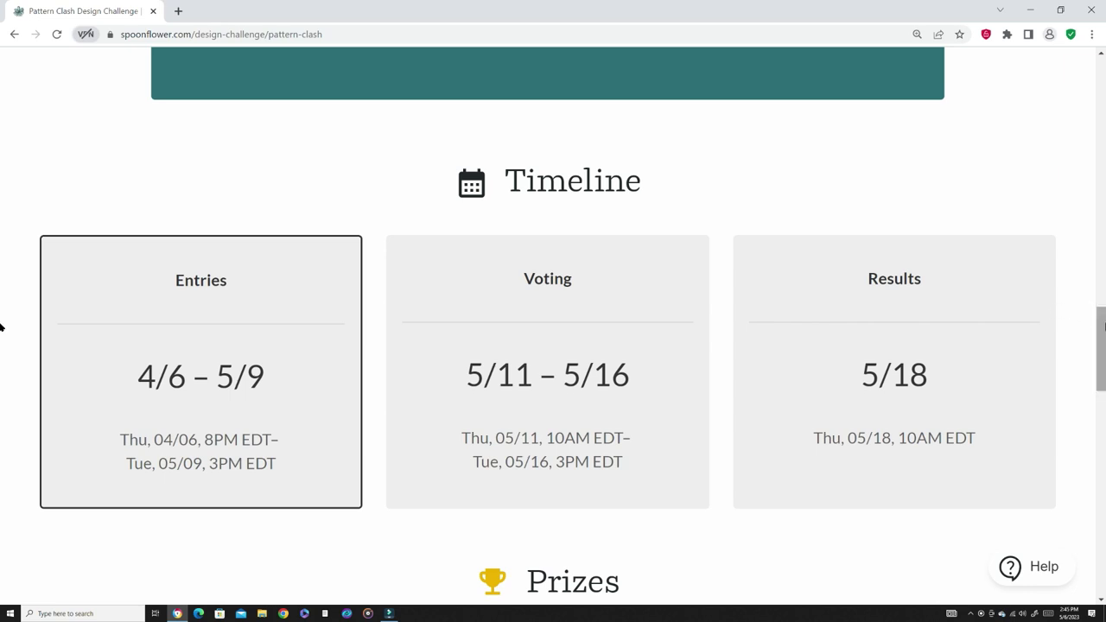
pyautogui.scroll(-10, 562, 361)
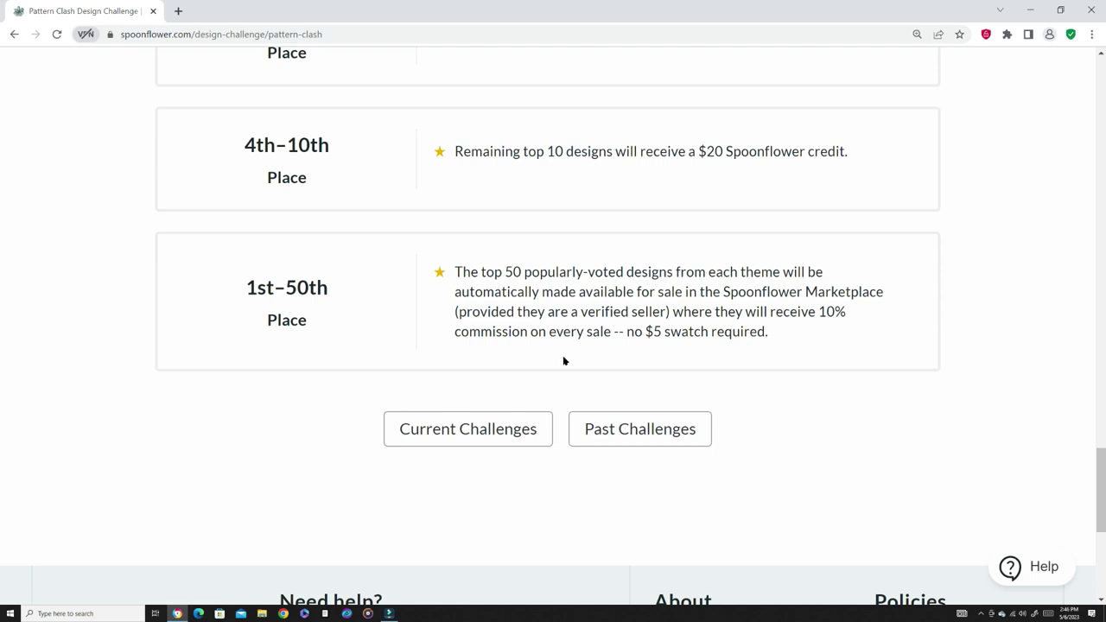
# Step: Return to the start of the Pattern Clash page and review its entry deadline and details again
pyautogui.moveTo(1100, 475); pyautogui.dragTo(1103, 60)
pyautogui.moveTo(855, 182)
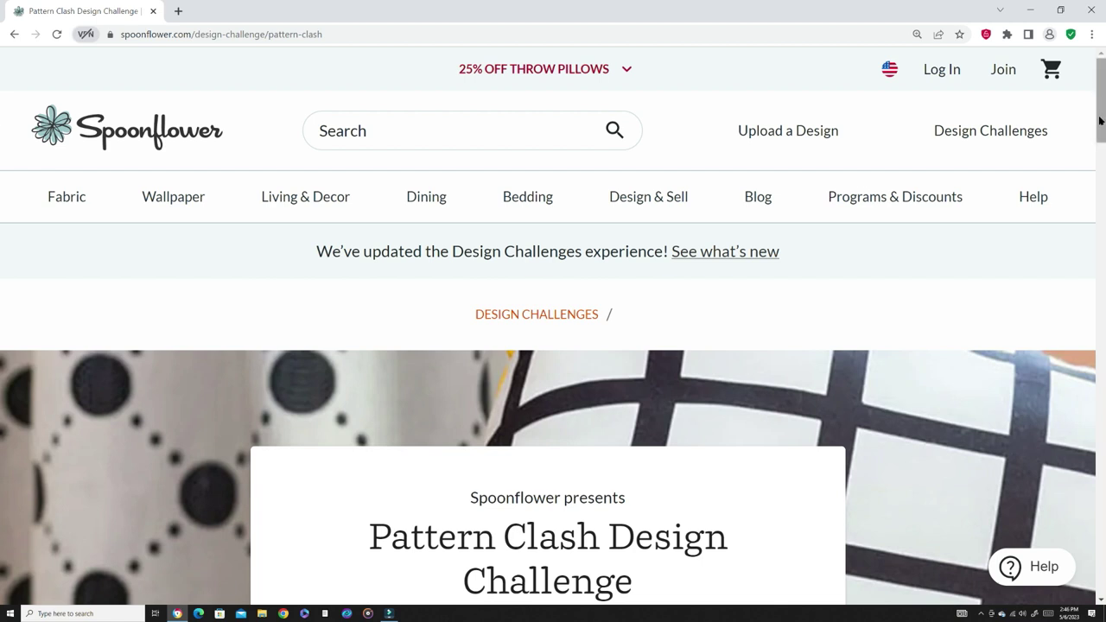
pyautogui.scroll(-5, 2, 147)
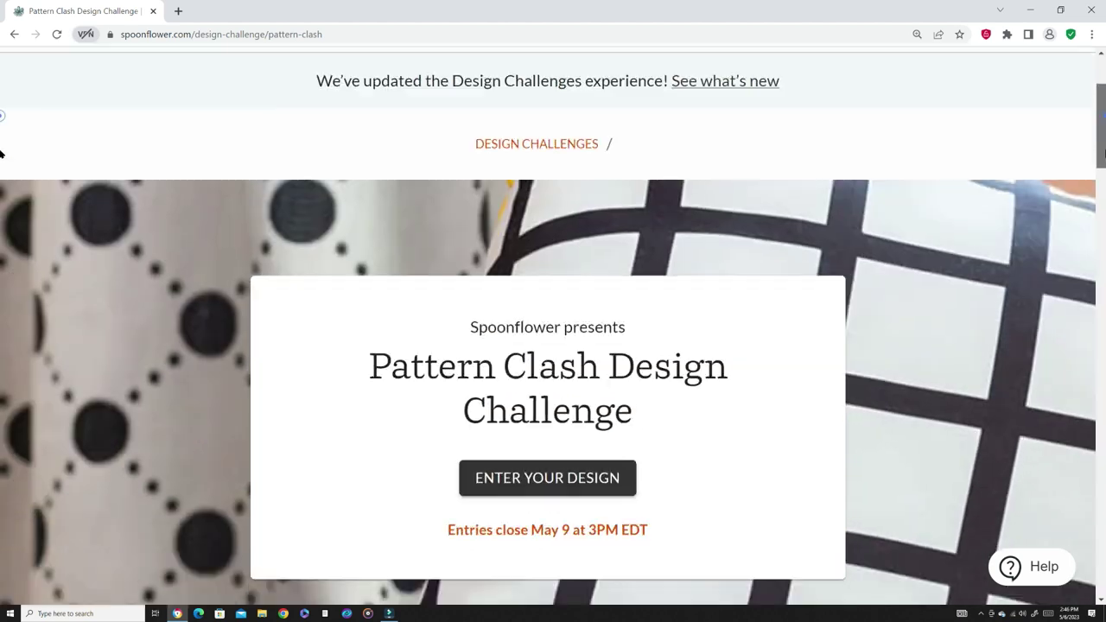
pyautogui.scroll(-4, 2, 190)
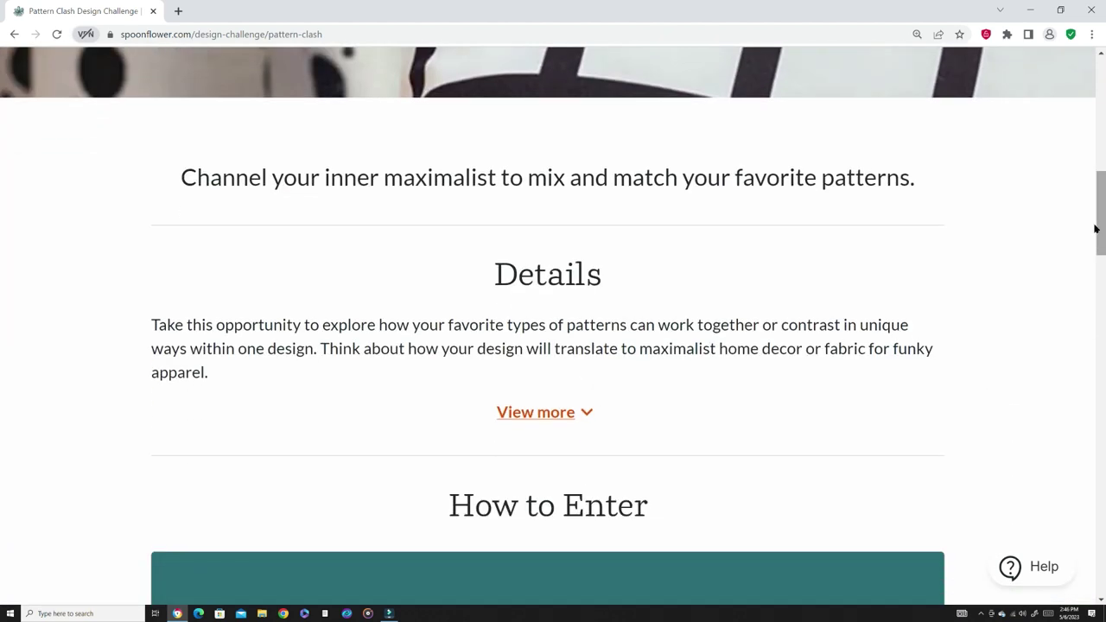
# Step: Look through the fabric categories in the site navigation, including Style, Occasion, Animals and Nature
pyautogui.scroll(1, 2, 222)
pyautogui.scroll(10, 1, 222)
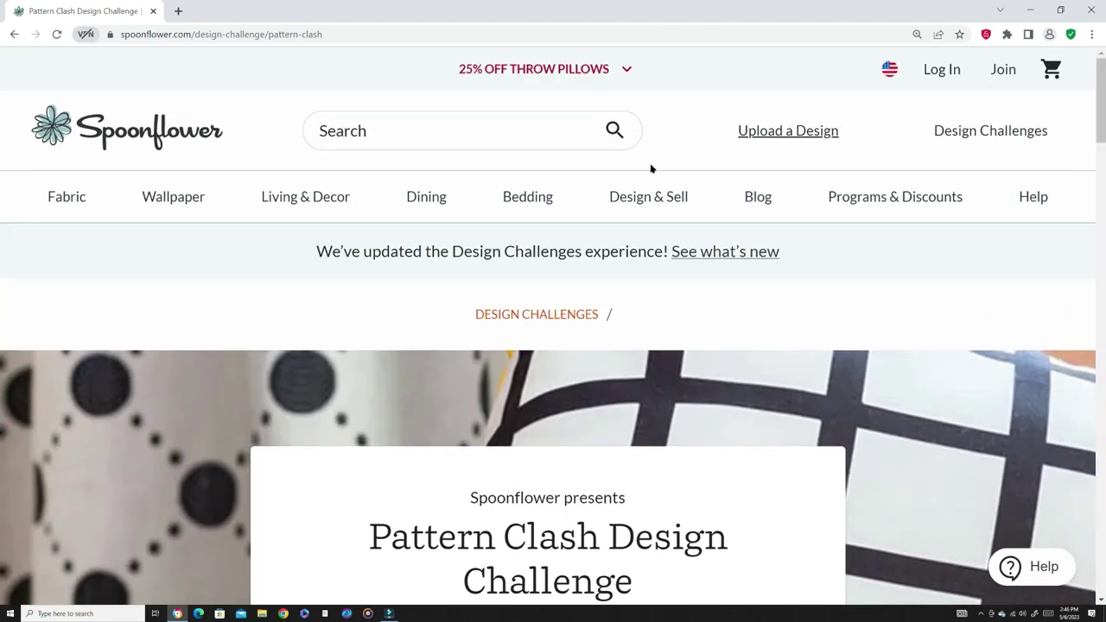
pyautogui.moveTo(183, 198)
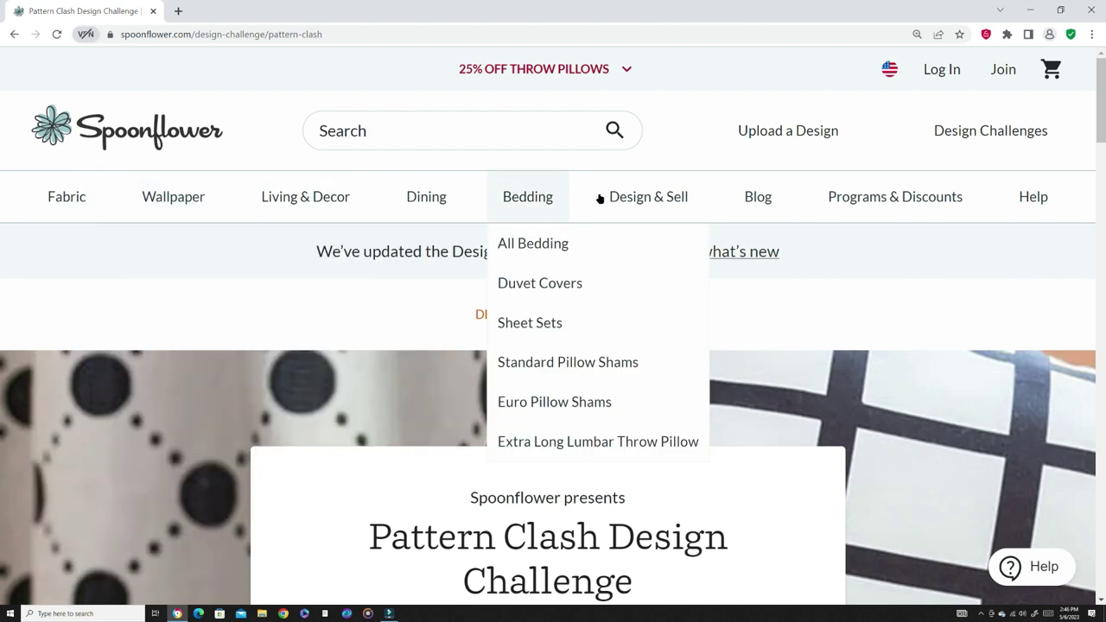
pyautogui.moveTo(52, 219)
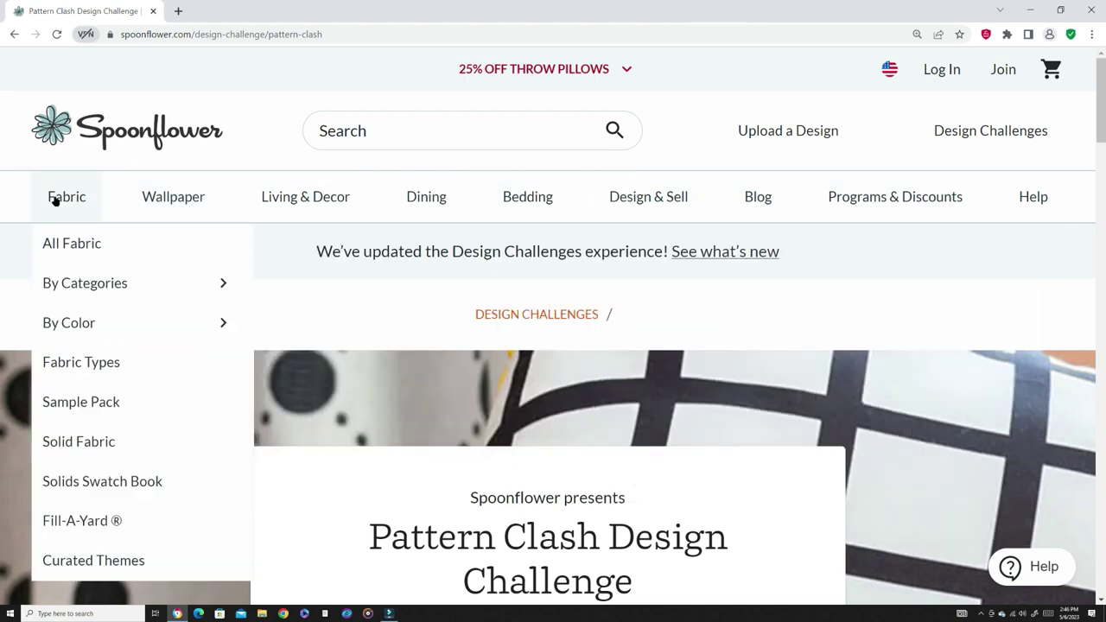
pyautogui.moveTo(123, 292)
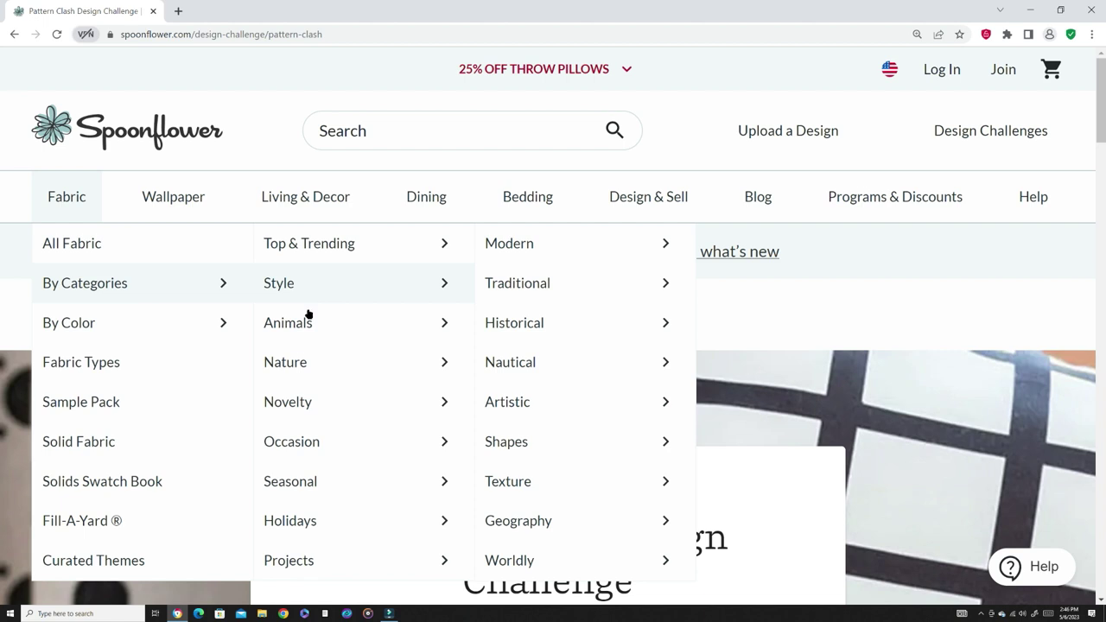
pyautogui.moveTo(390, 443)
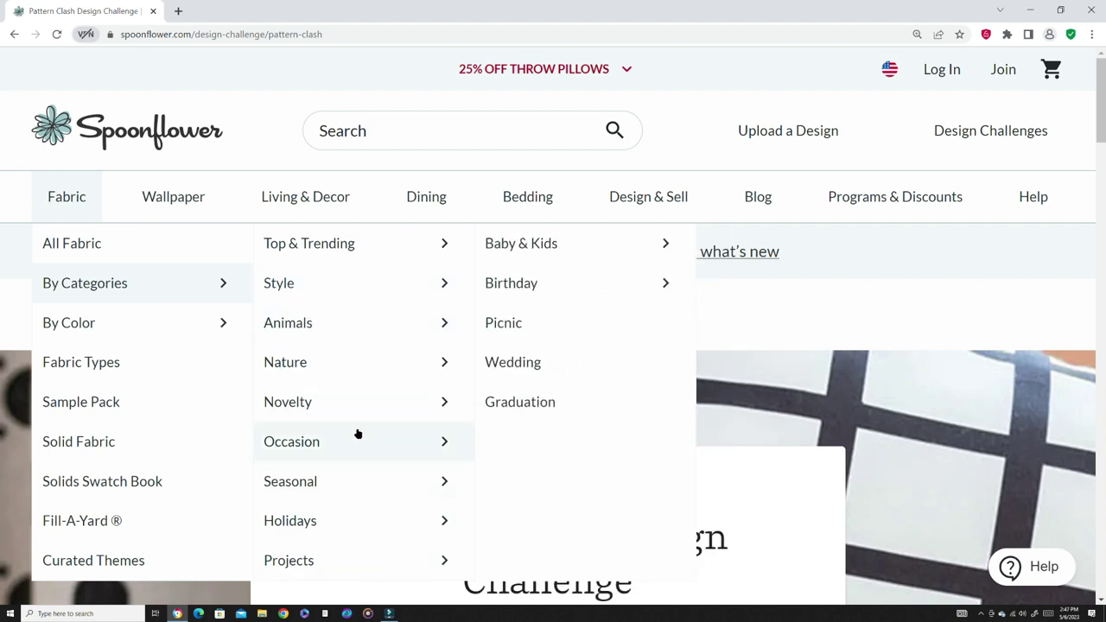
pyautogui.moveTo(343, 329)
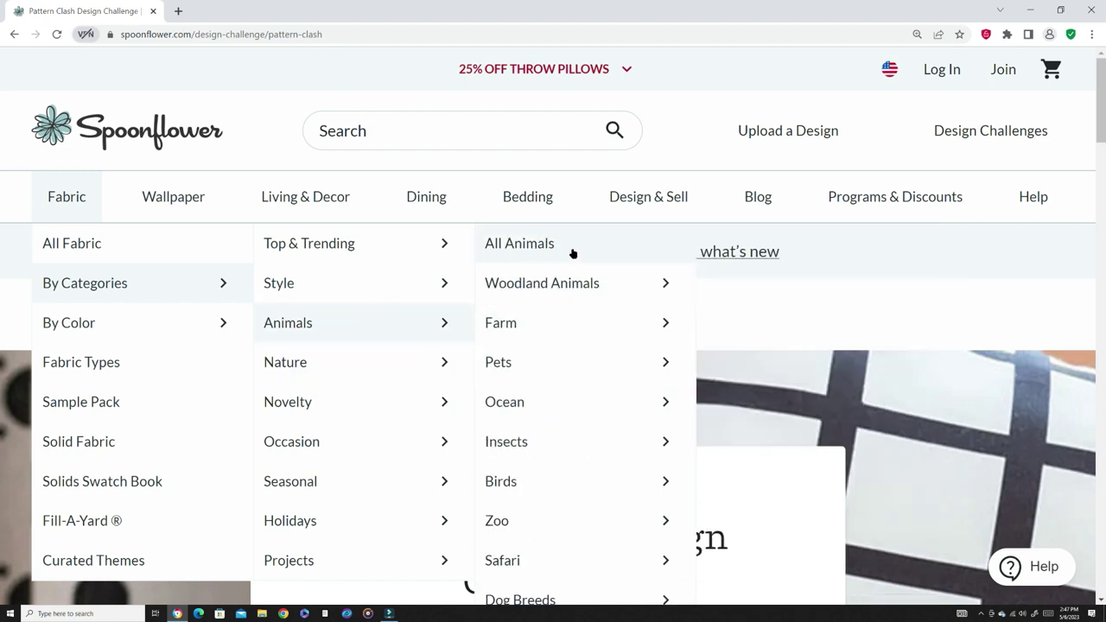
pyautogui.moveTo(567, 324)
pyautogui.moveTo(349, 368)
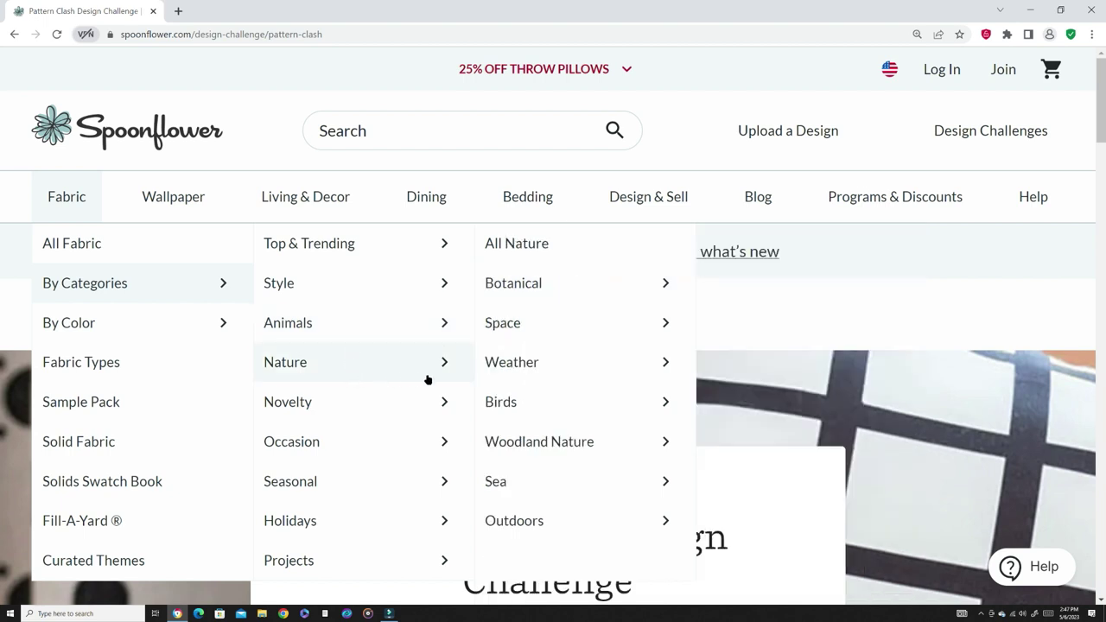
pyautogui.moveTo(479, 369)
pyautogui.moveTo(547, 287)
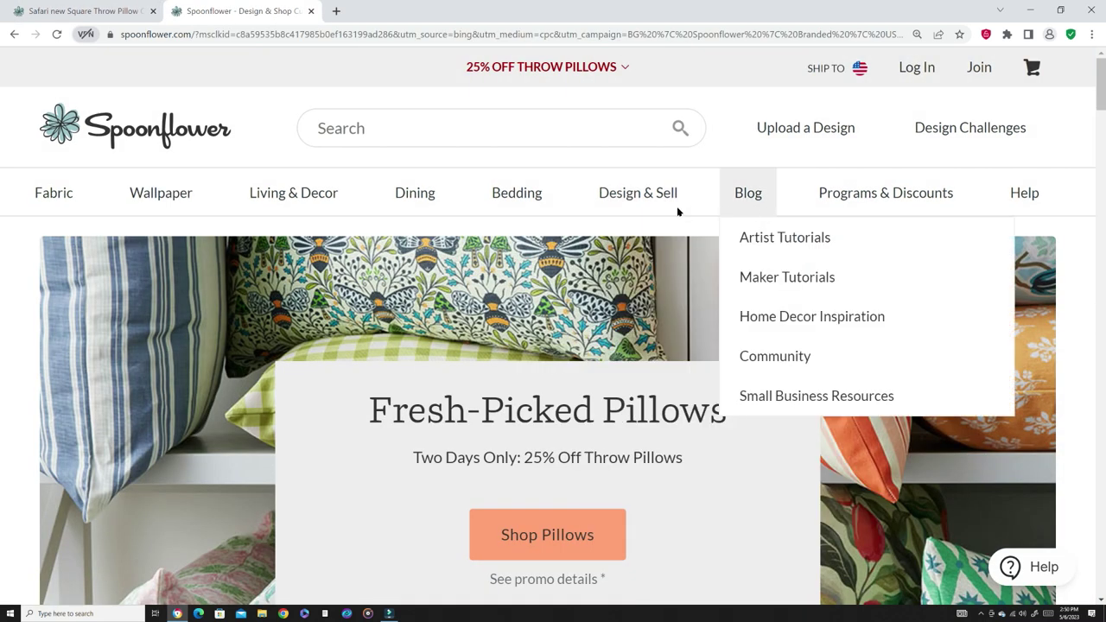
# Step: Open the Duvet Covers page from the Bedding category and browse its featured designs and description
pyautogui.moveTo(521, 201)
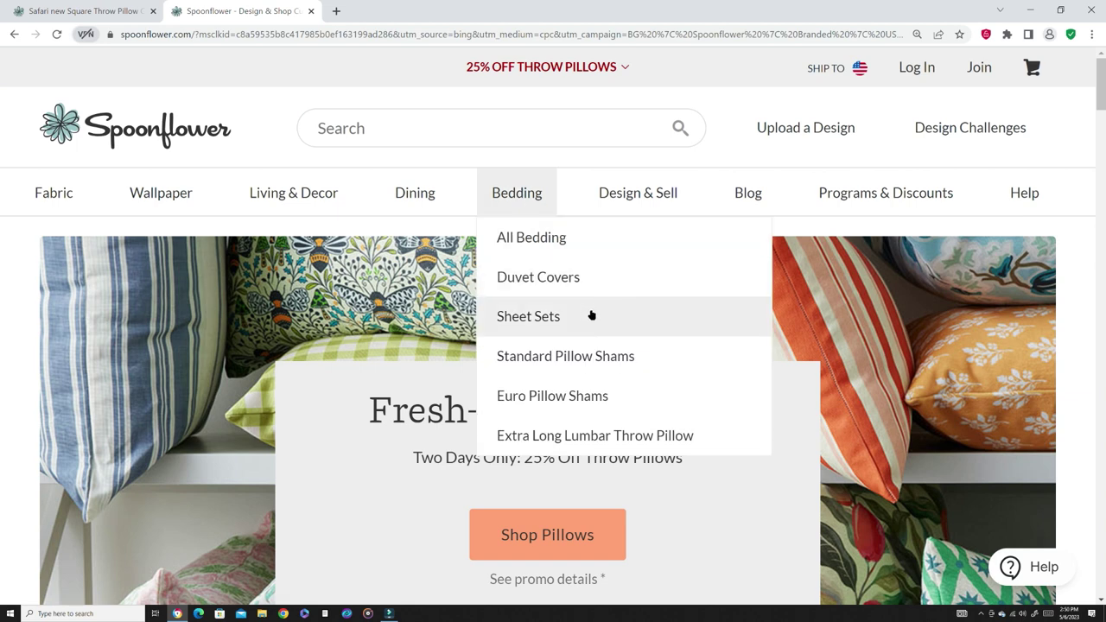
pyautogui.click(571, 280)
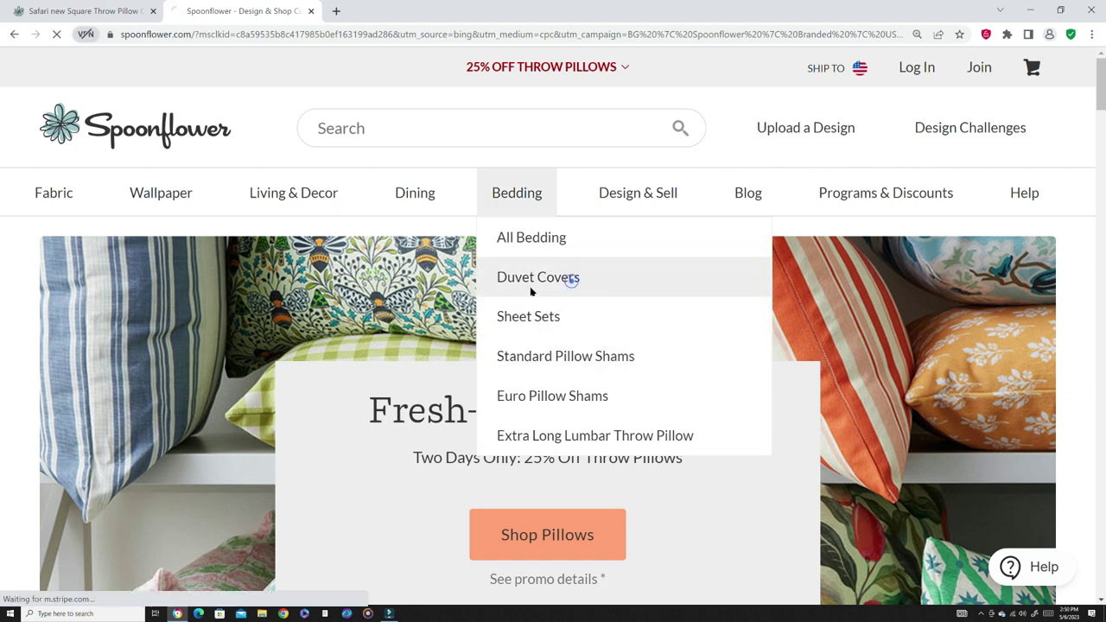
pyautogui.scroll(-5, 1, 149)
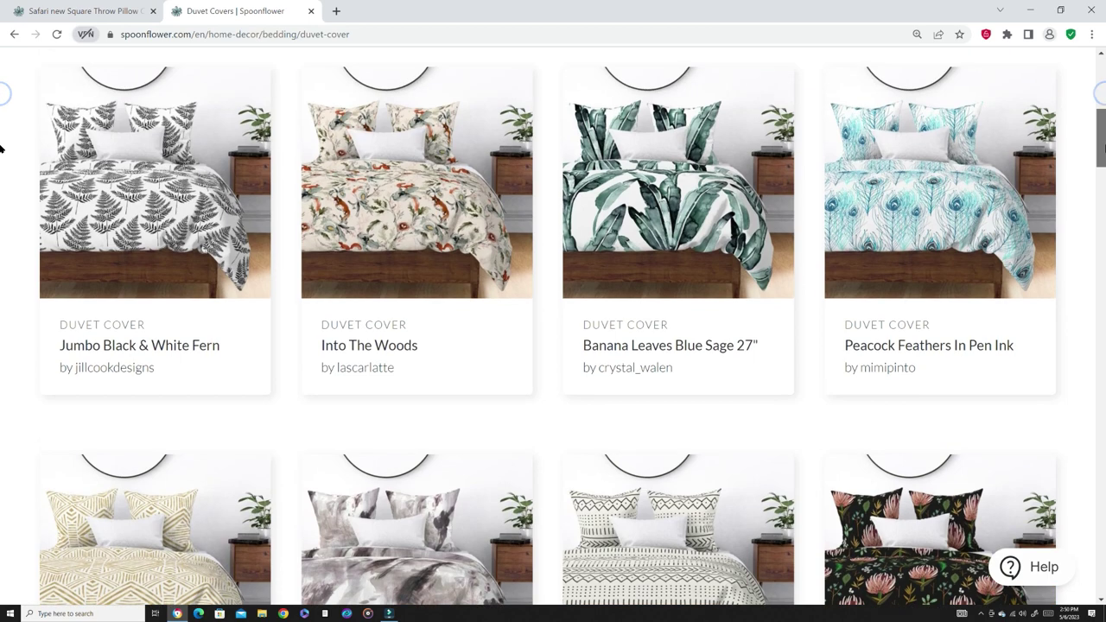
pyautogui.scroll(-6, 1, 148)
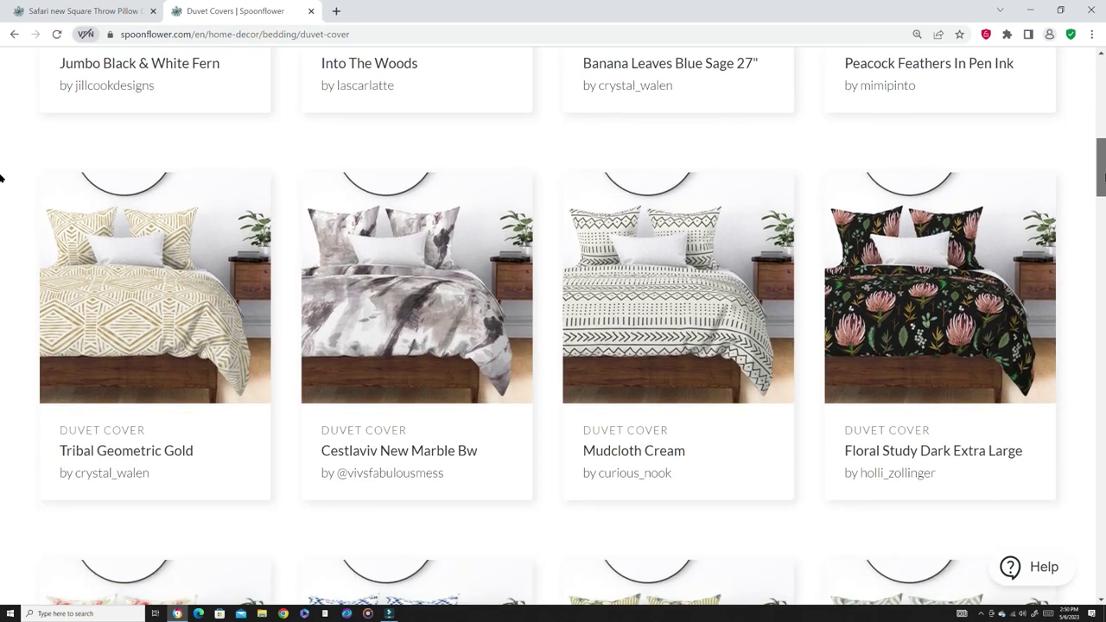
pyautogui.scroll(-4, 2, 207)
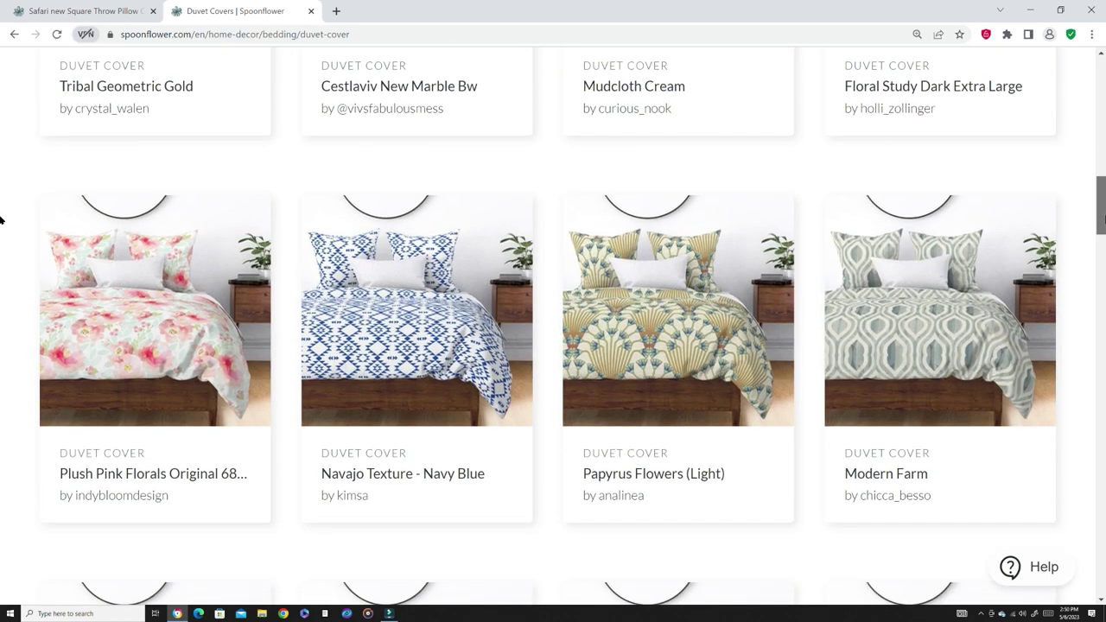
pyautogui.scroll(-8, 1, 249)
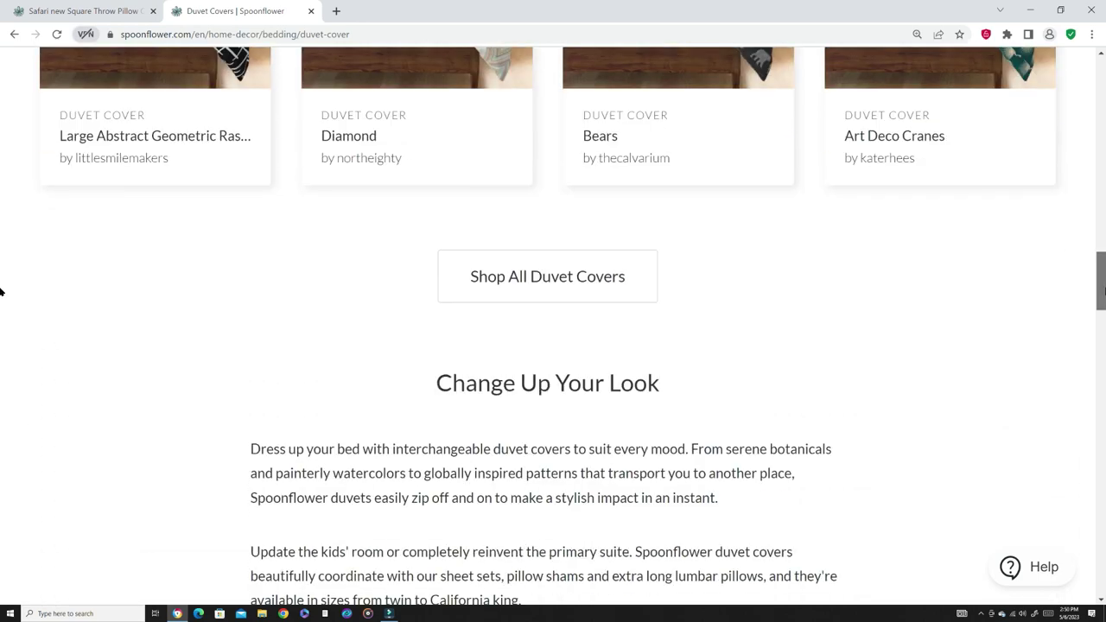
pyautogui.scroll(20, 2, 322)
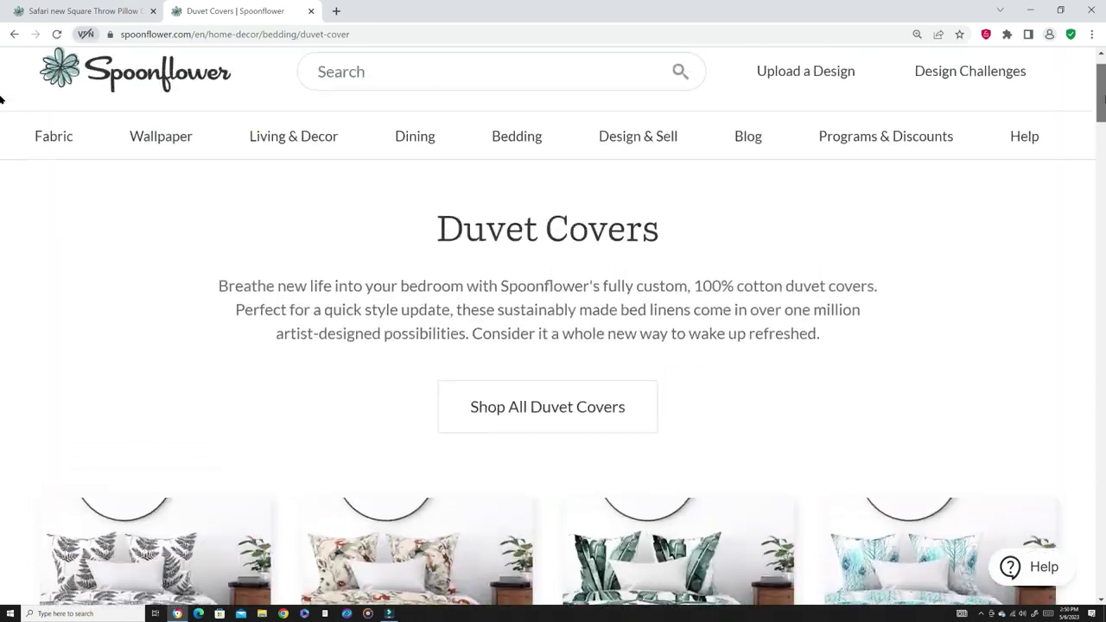
pyautogui.scroll(1, 2, 97)
# Step: Open the account registration form and fill in the first name, last name and email address from a saved profile
pyautogui.moveTo(691, 201)
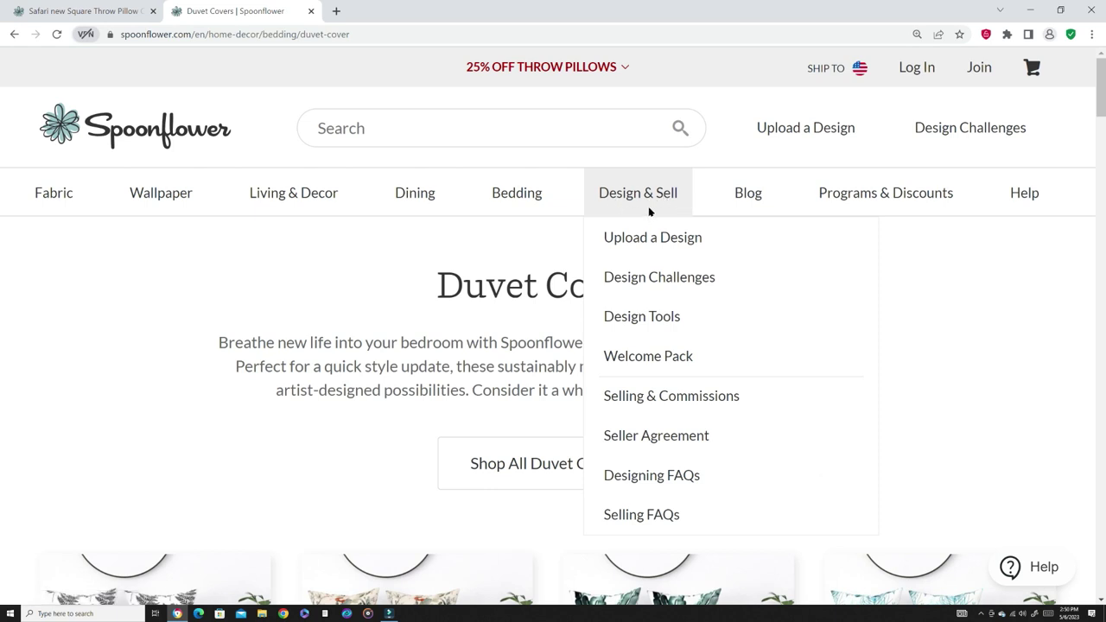
pyautogui.click(979, 69)
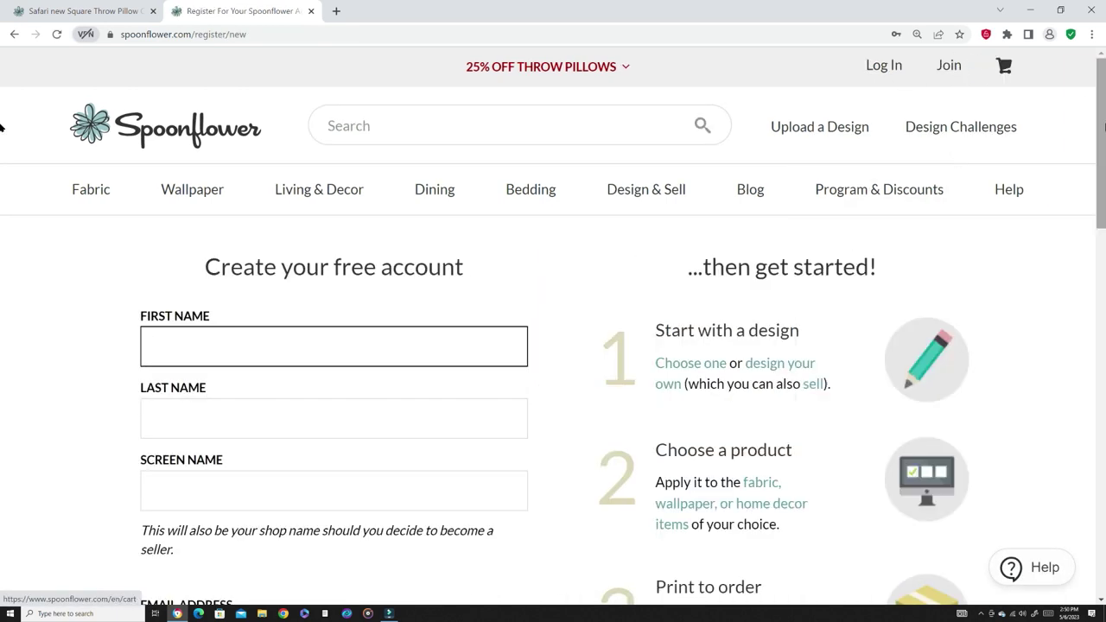
pyautogui.scroll(-2, 977, 190)
pyautogui.click(346, 232)
pyautogui.click(299, 275)
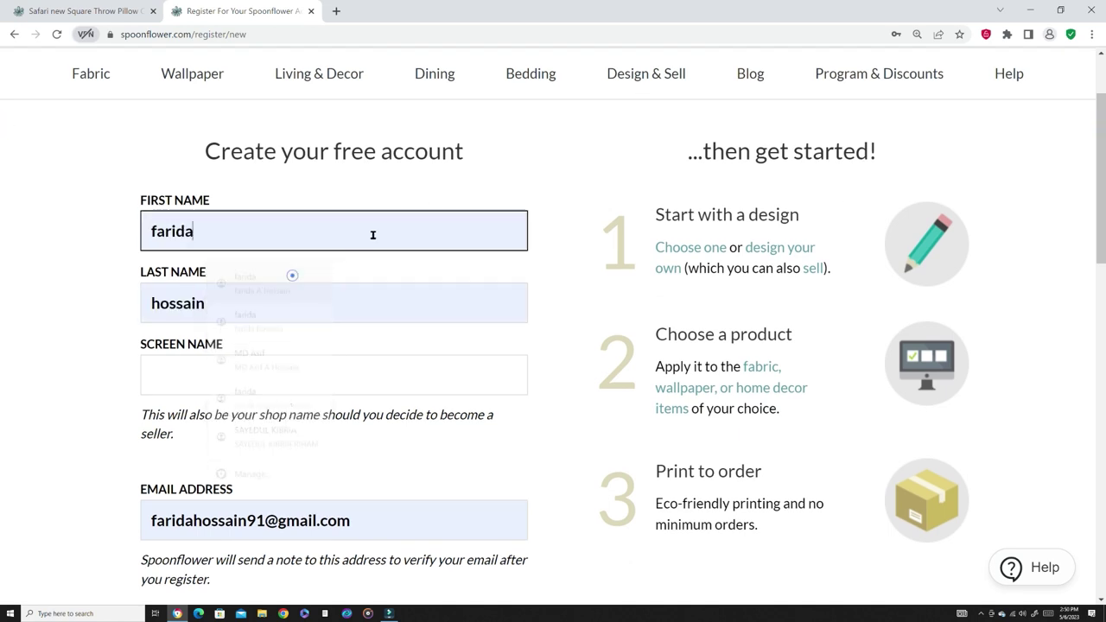
# Step: Enter an available screen name for the new account, adding an art studio suffix and the number 23
pyautogui.click(243, 378)
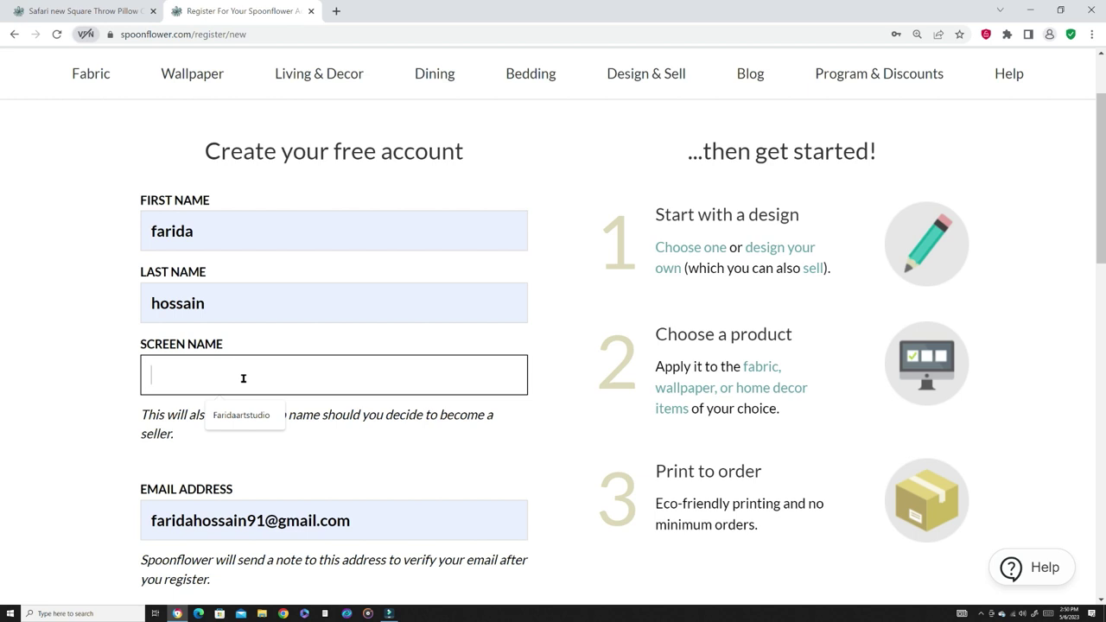
pyautogui.write('Farida')
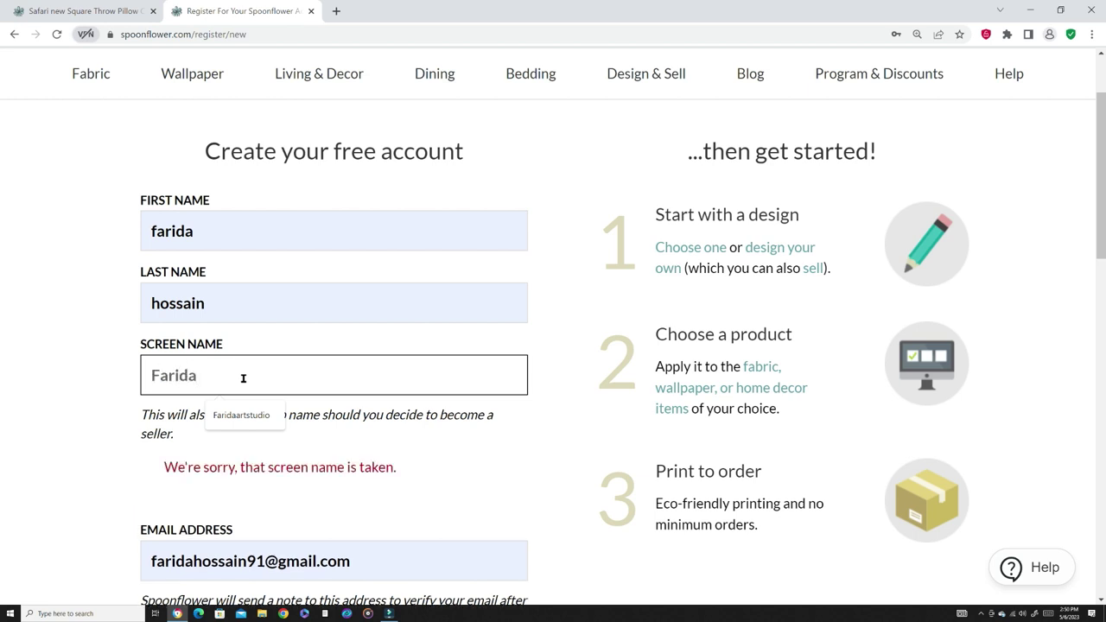
pyautogui.write('art')
pyautogui.press('BackSpace')
pyautogui.press('BackSpace')
pyautogui.press('BackSpace')
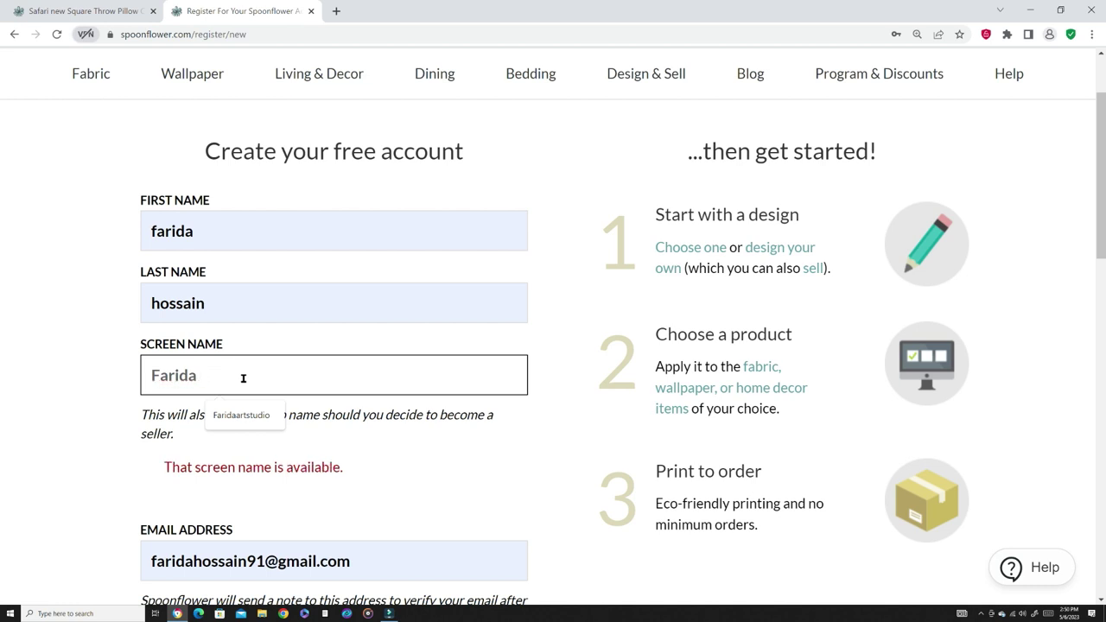
pyautogui.write('artstu')
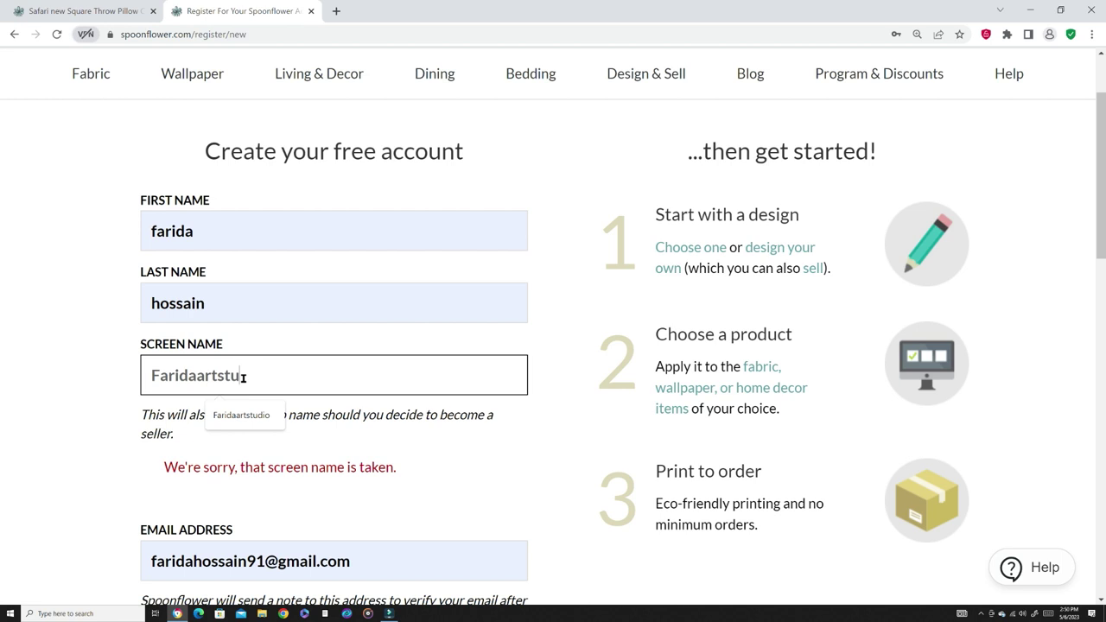
pyautogui.write('dio23')
pyautogui.click(448, 450)
pyautogui.scroll(-1, 448, 451)
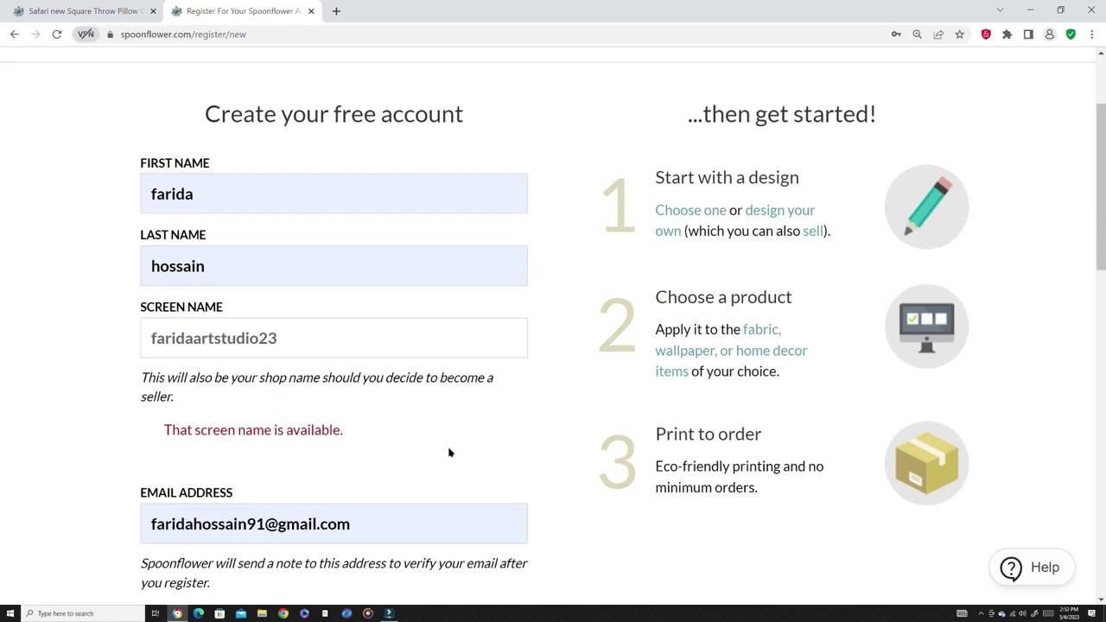
pyautogui.click(331, 347)
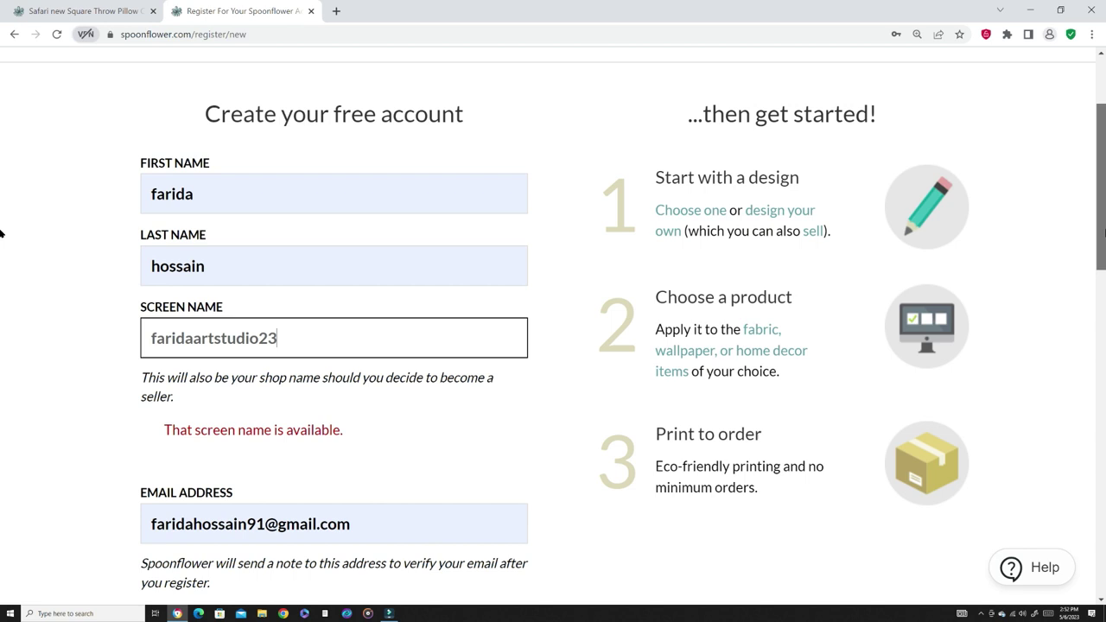
# Step: Replace the prefilled account password with a new one, re-enter it, and opt in to the weekly email
pyautogui.scroll(-3, 1, 304)
pyautogui.scroll(-1, 0, 304)
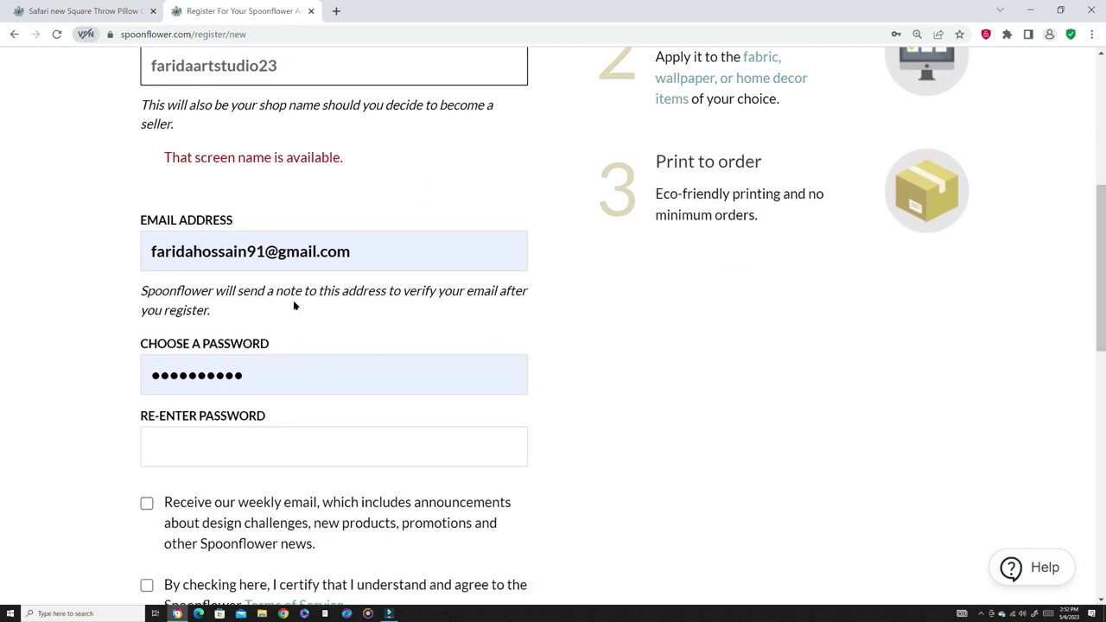
pyautogui.click(336, 388)
pyautogui.press('BackSpace')
pyautogui.press('BackSpace')
pyautogui.press('BackSpace')
pyautogui.press('BackSpace')
pyautogui.press('BackSpace')
pyautogui.press('BackSpace')
pyautogui.press('BackSpace')
pyautogui.press('BackSpace')
pyautogui.press('BackSpace')
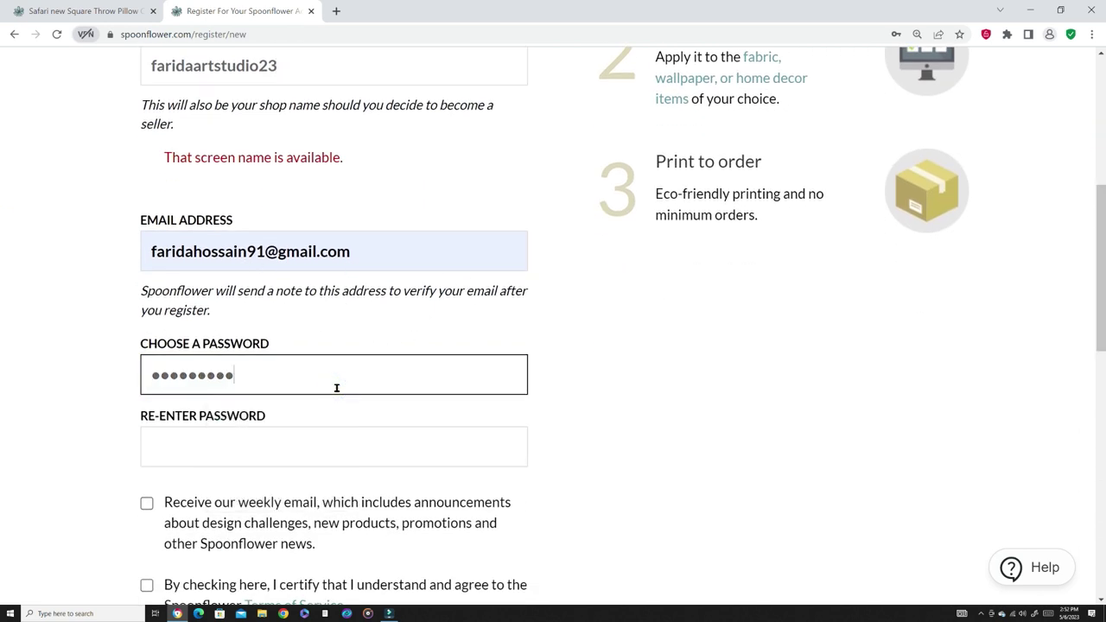
pyautogui.press('BackSpace')
pyautogui.write('a')
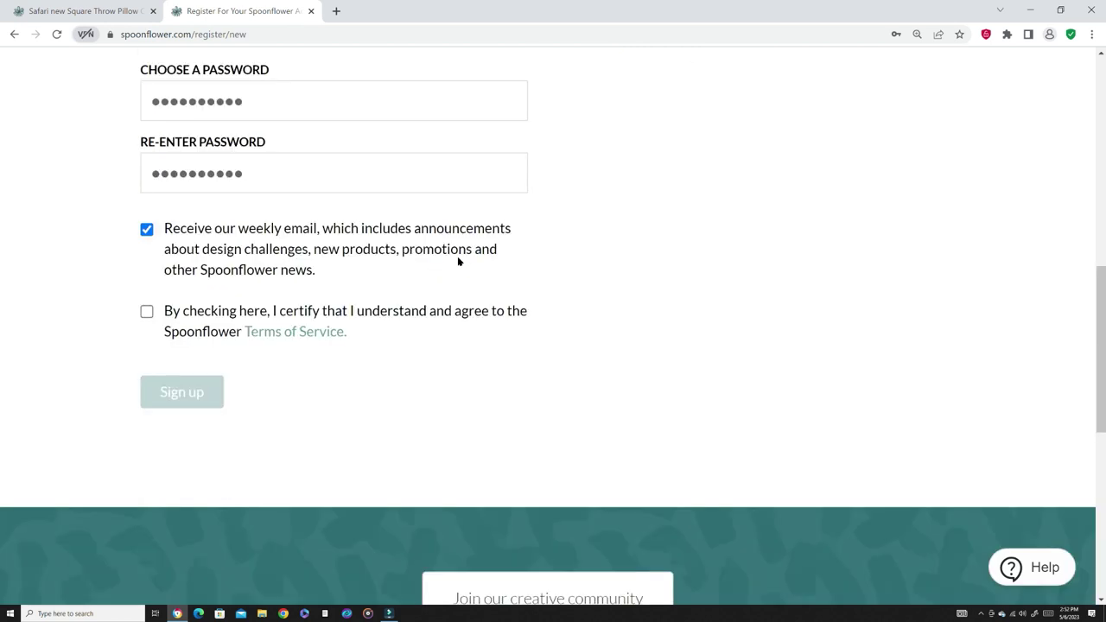
# Step: Agree to the Terms of Service and submit the registration, updating the password saved in the browser
pyautogui.click(146, 312)
pyautogui.click(204, 393)
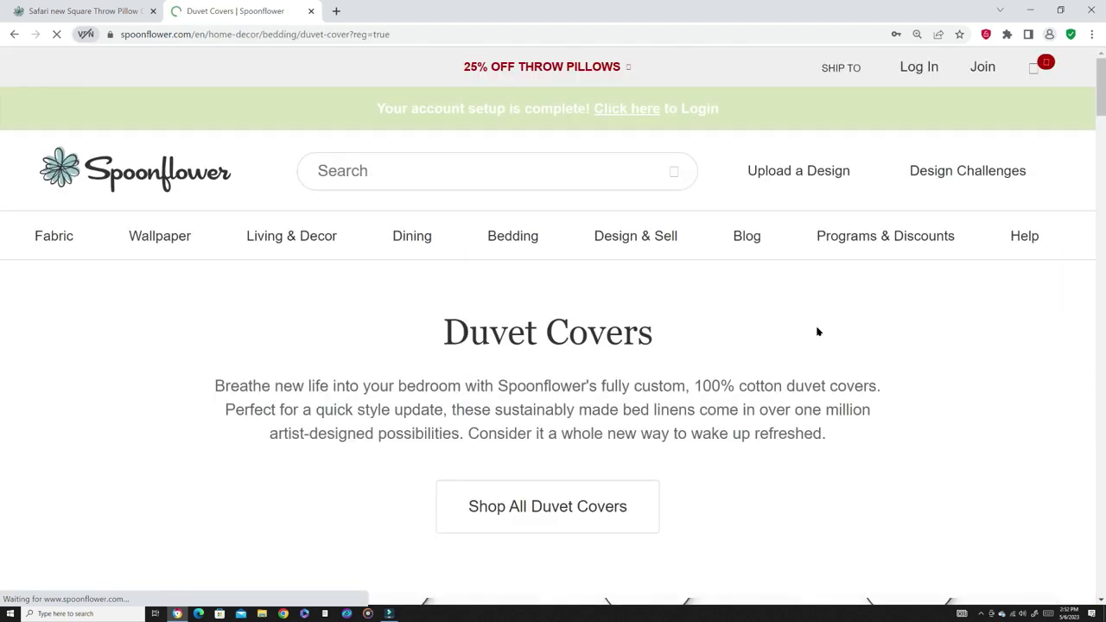
pyautogui.moveTo(635, 223)
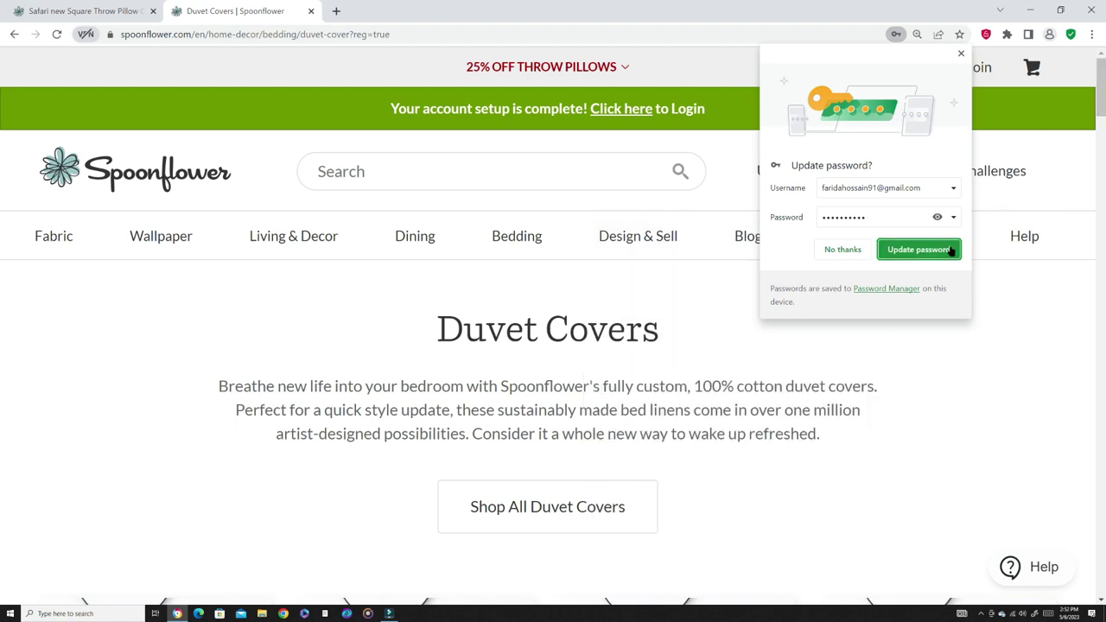
pyautogui.click(954, 249)
pyautogui.scroll(-1, 1, 98)
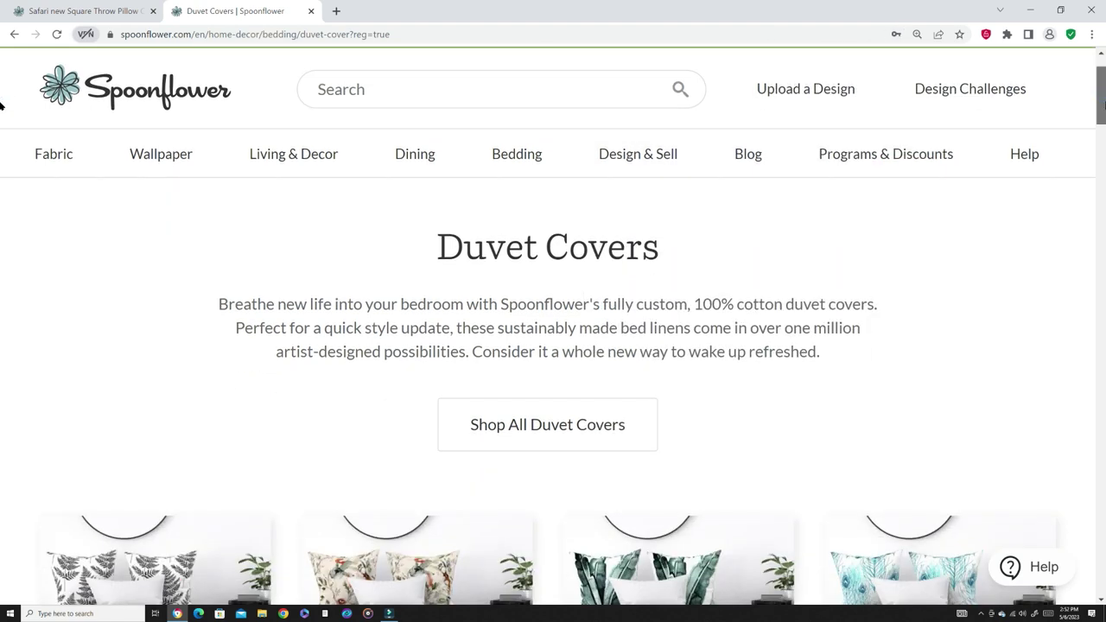
pyautogui.scroll(-12, 2, 104)
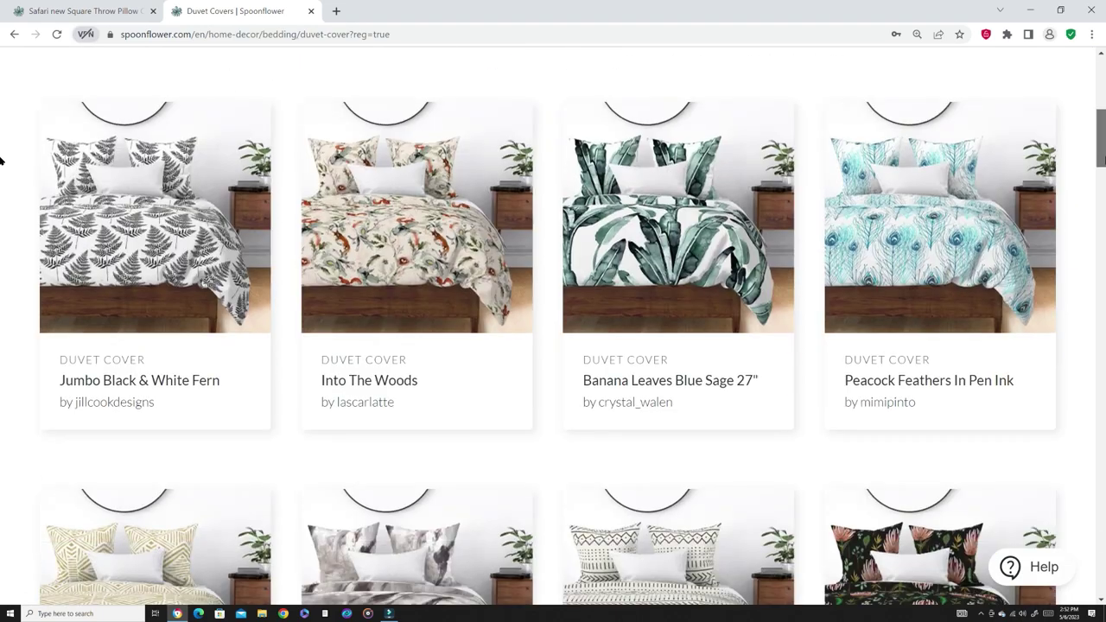
pyautogui.scroll(13, 1, 184)
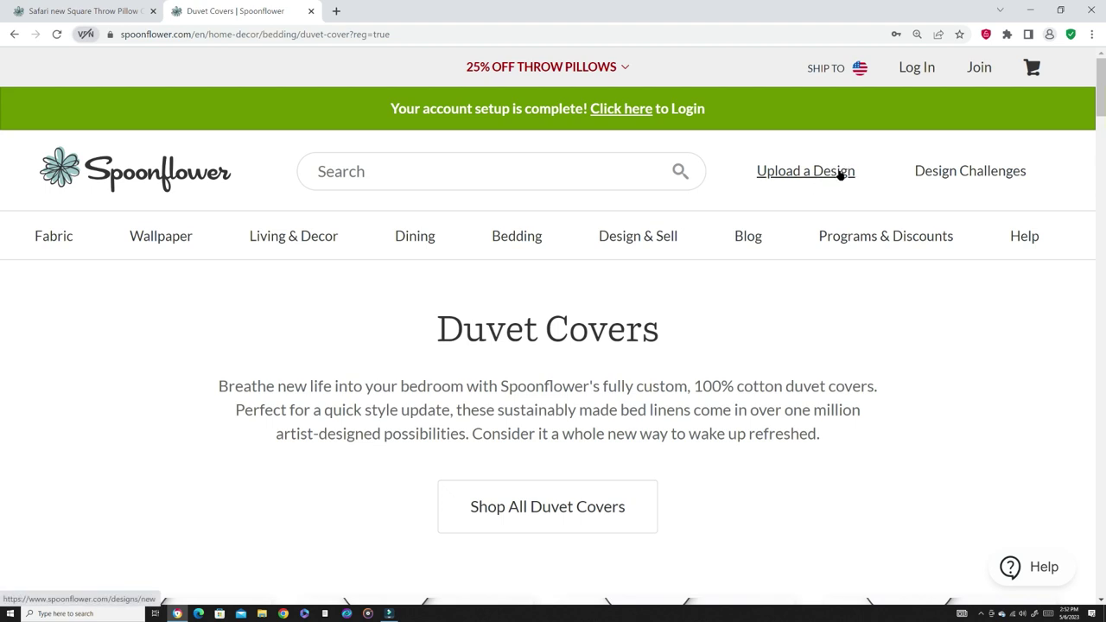
# Step: Open the login page, pass the robot check by selecting the bus images, and log in with the prefilled credentials
pyautogui.click(919, 69)
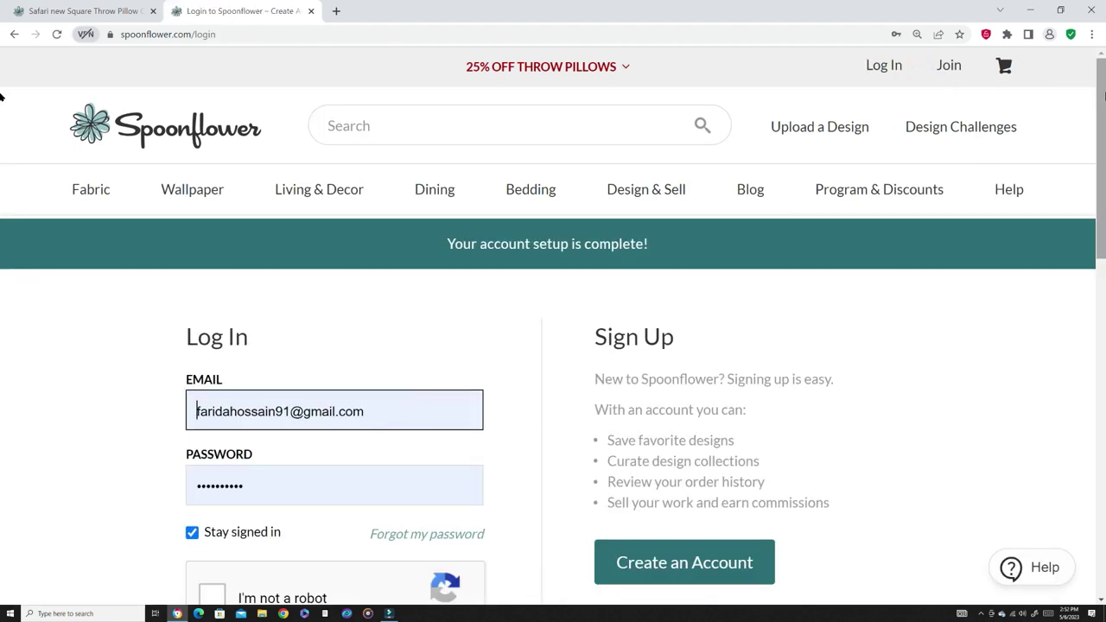
pyautogui.scroll(-2, 997, 210)
pyautogui.click(212, 423)
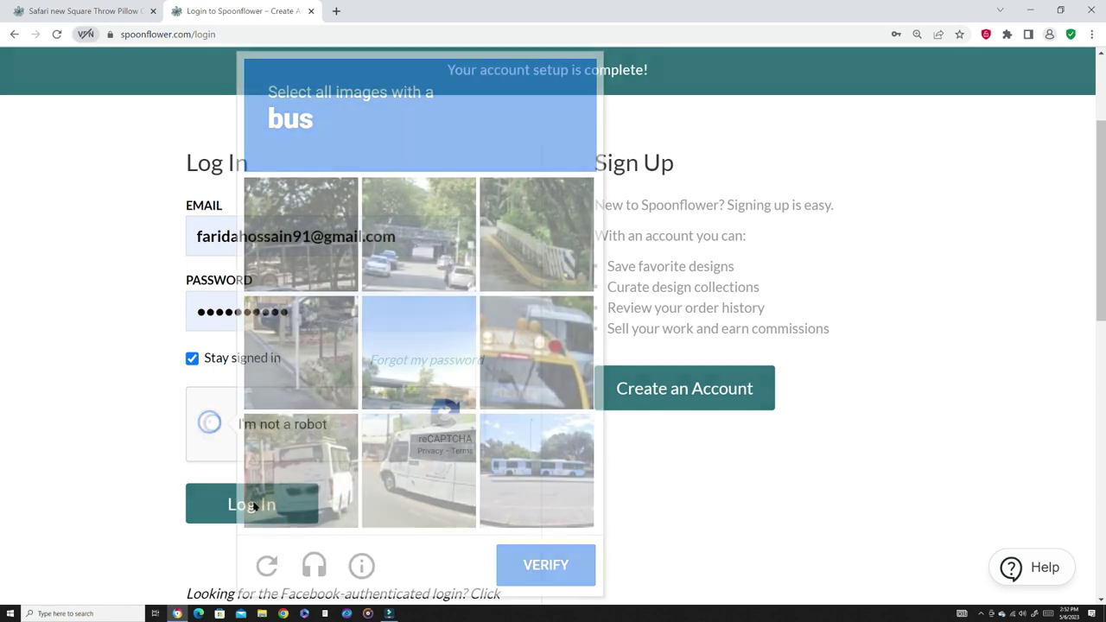
pyautogui.click(508, 376)
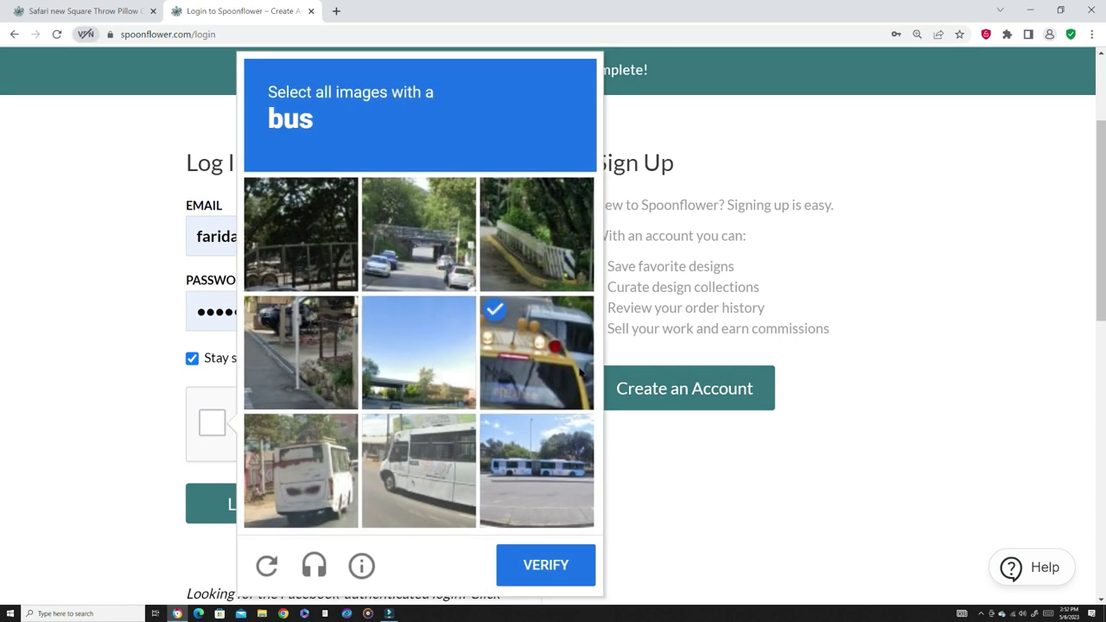
pyautogui.click(507, 381)
pyautogui.click(430, 467)
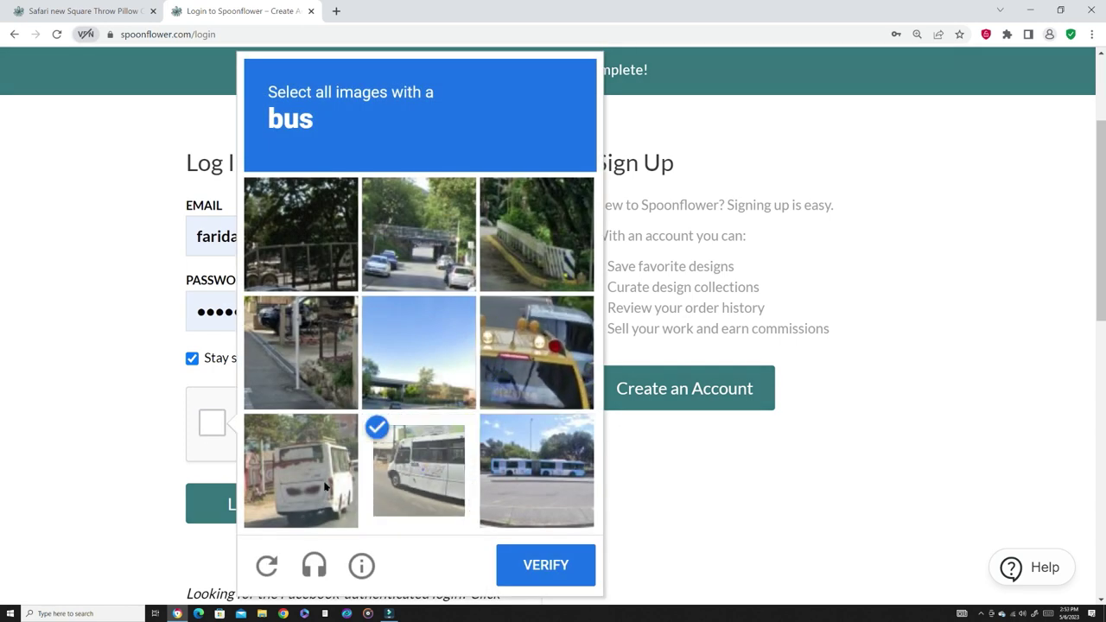
pyautogui.click(571, 474)
pyautogui.click(322, 465)
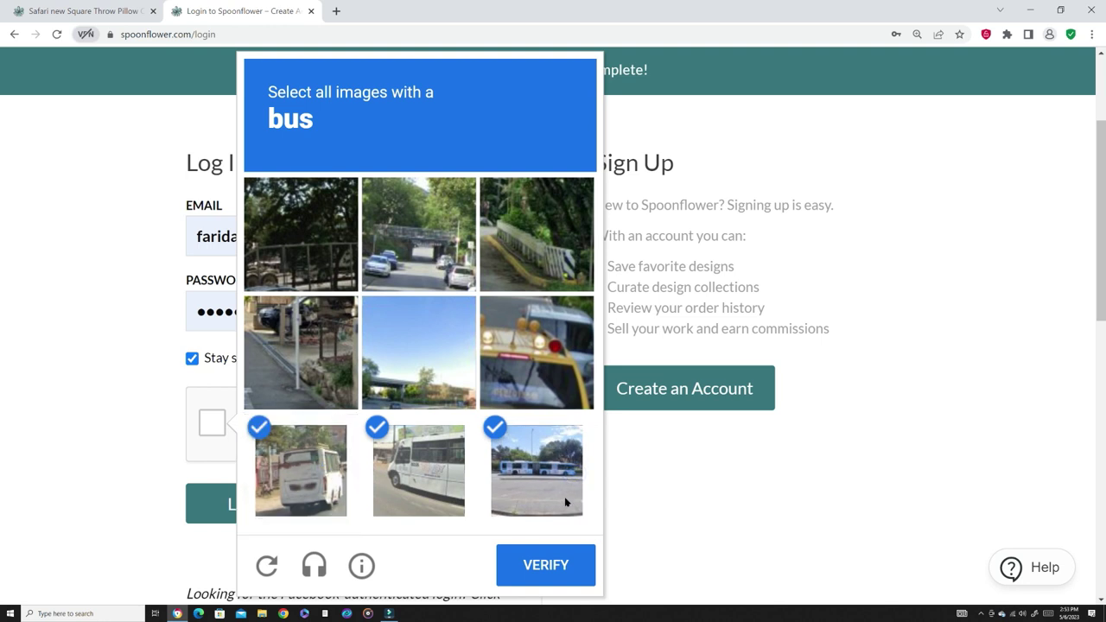
pyautogui.click(544, 565)
pyautogui.click(263, 510)
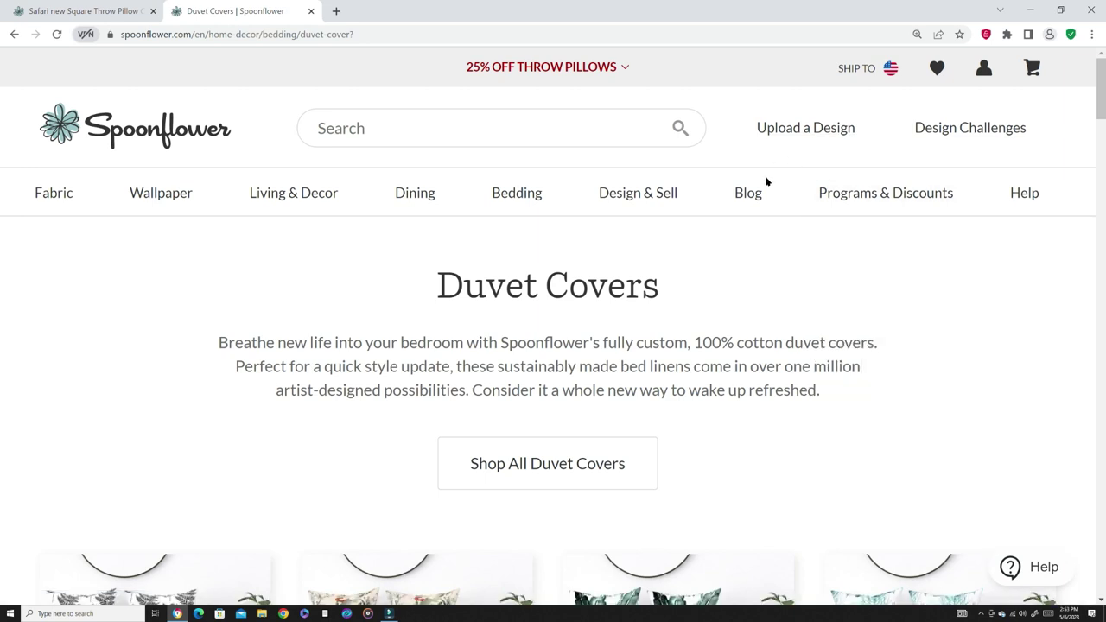
# Step: Open the design upload page and choose the file 5.jpg from the patterns folder
pyautogui.click(794, 130)
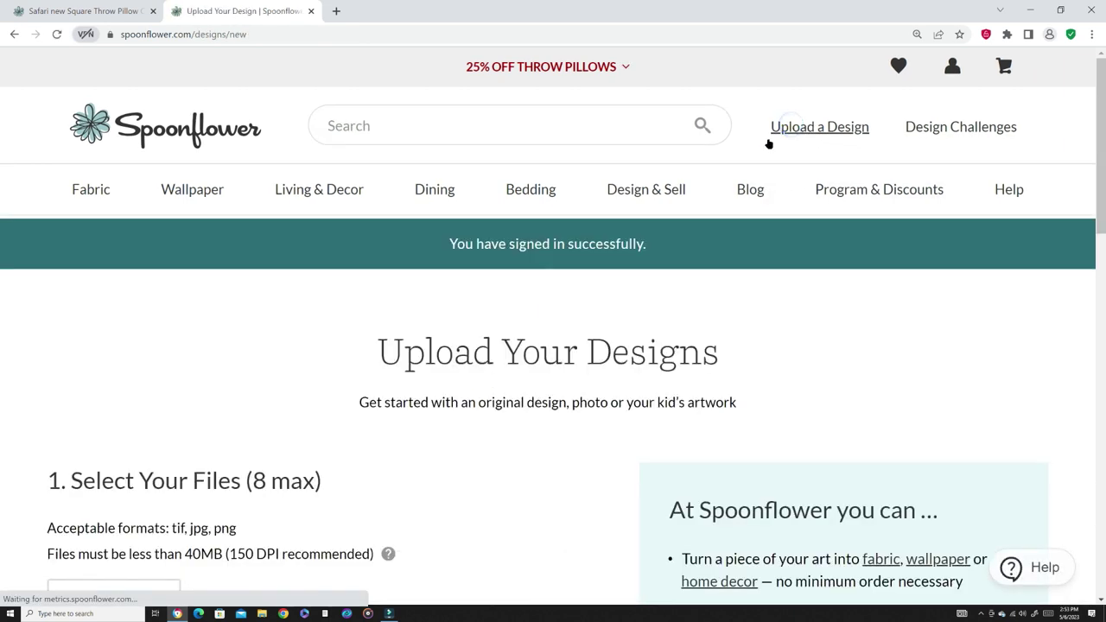
pyautogui.scroll(-3, 3, 136)
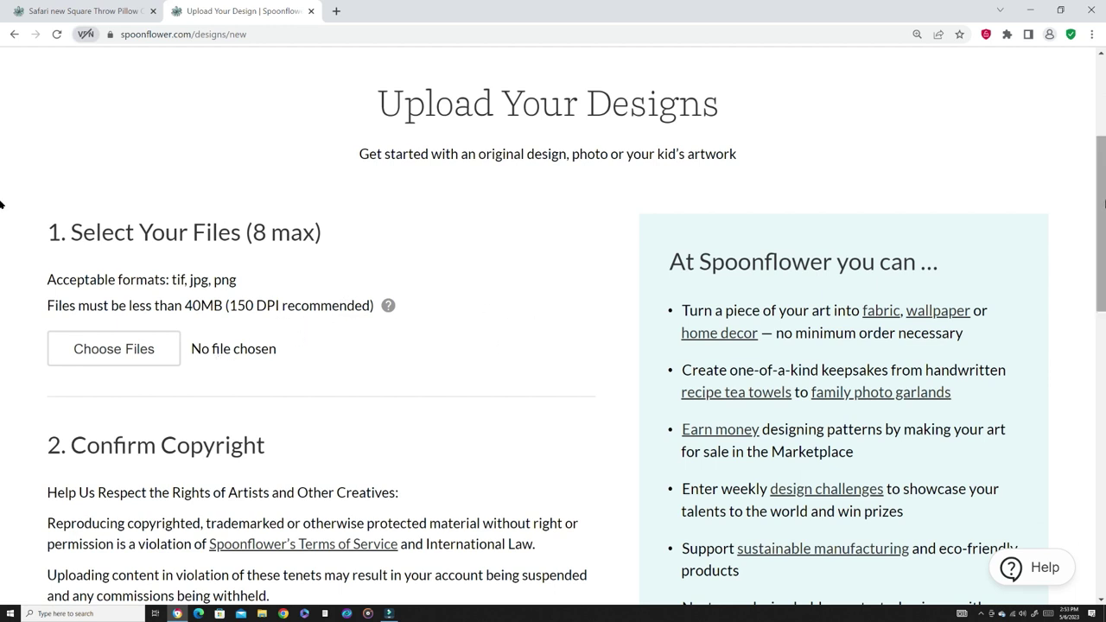
pyautogui.moveTo(1104, 204); pyautogui.dragTo(1104, 182)
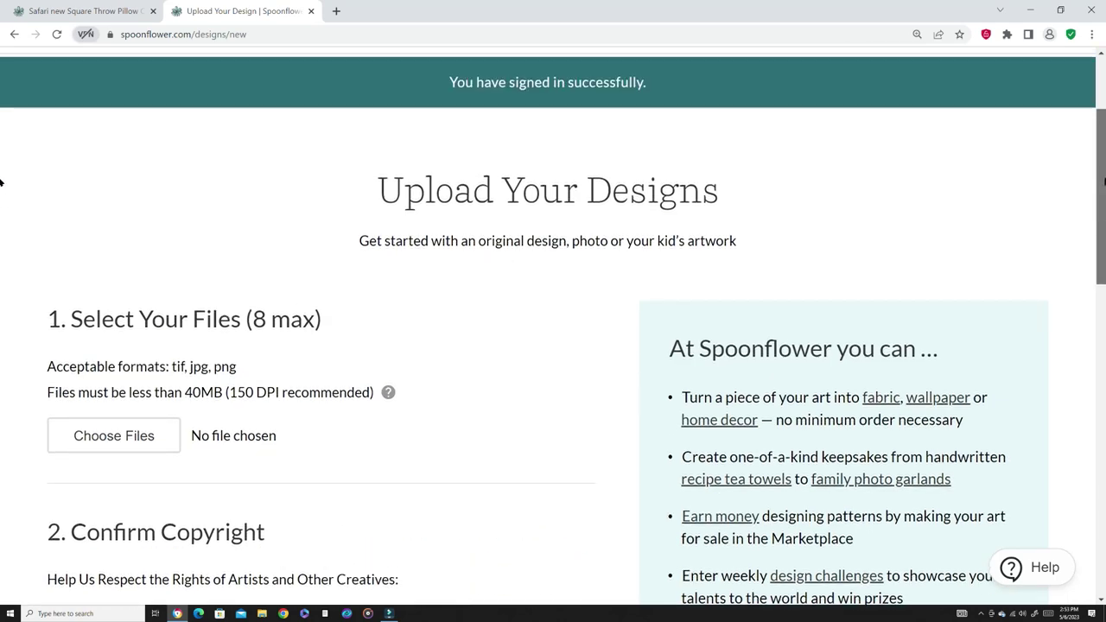
pyautogui.click(133, 339)
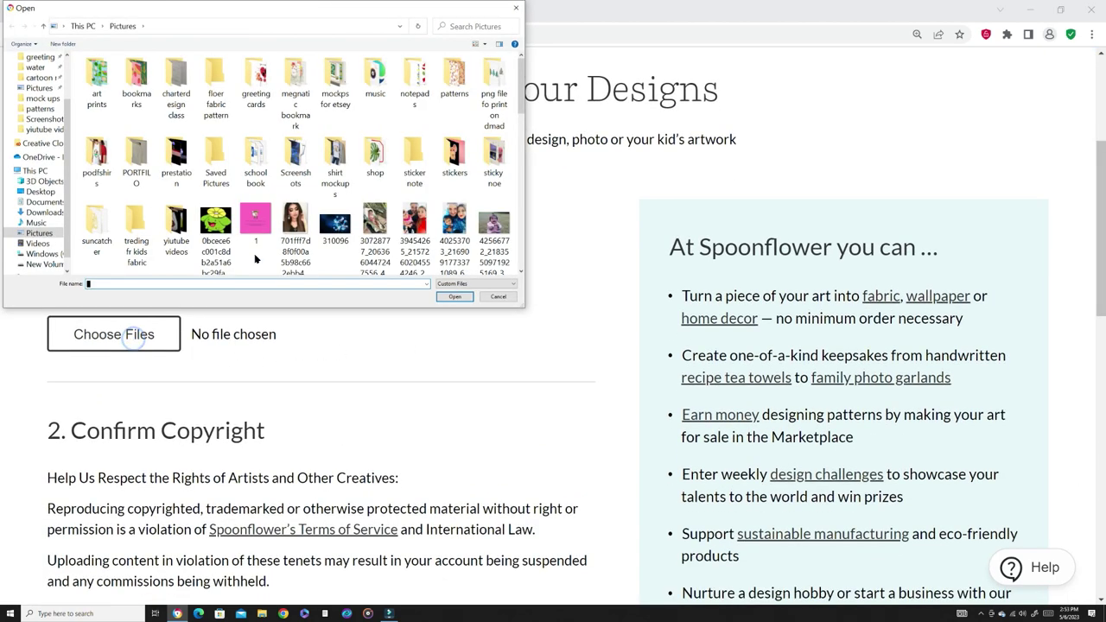
pyautogui.click(36, 108)
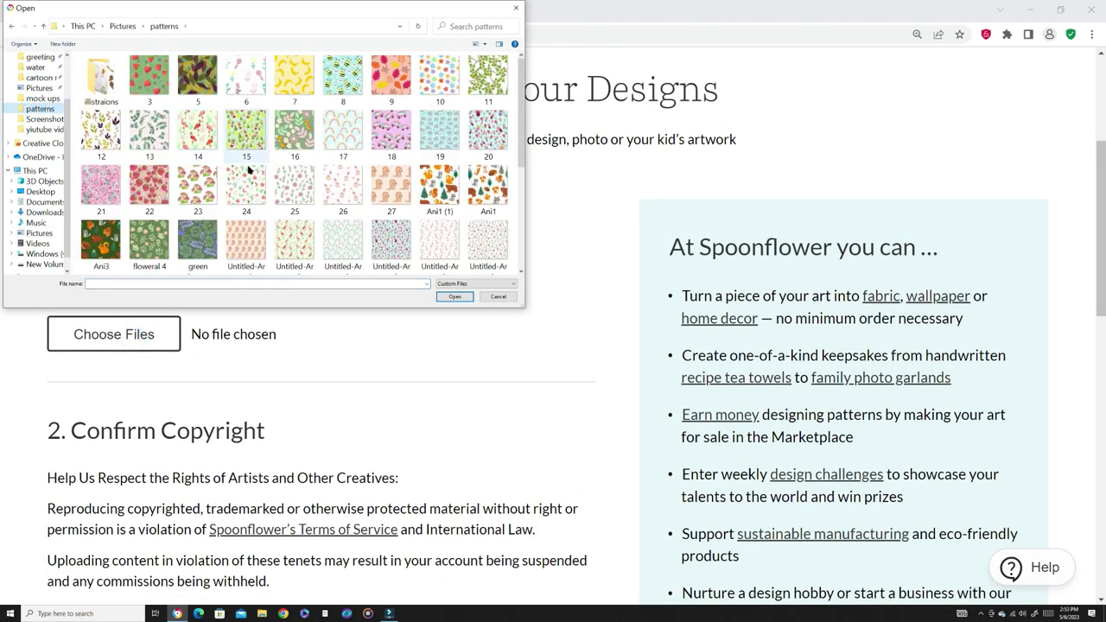
pyautogui.moveTo(521, 161); pyautogui.dragTo(522, 116)
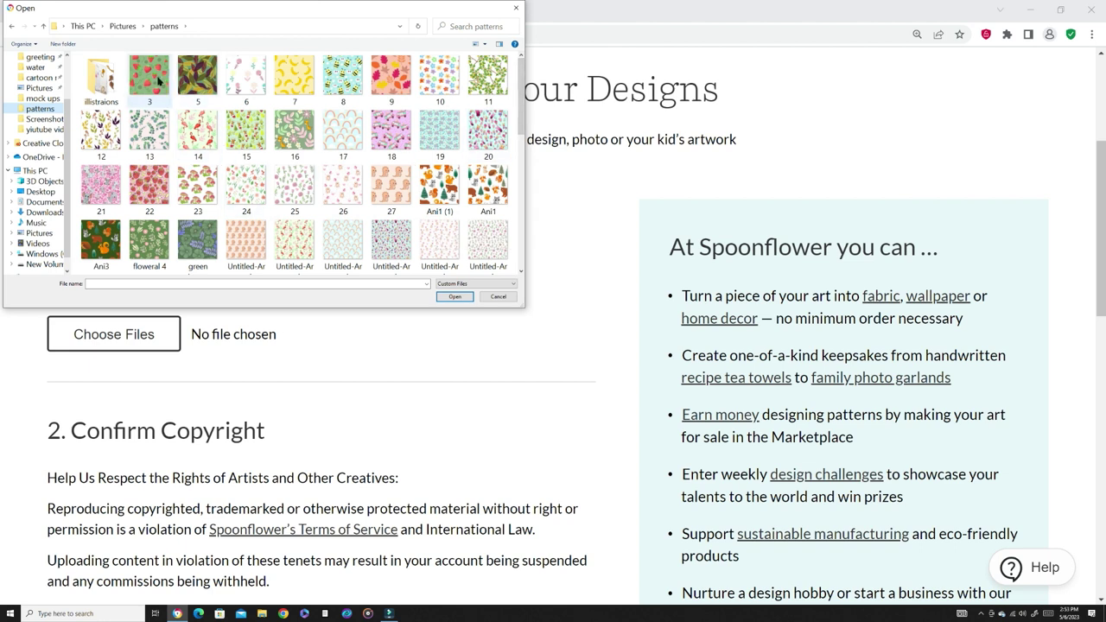
pyautogui.click(191, 78)
pyautogui.click(468, 299)
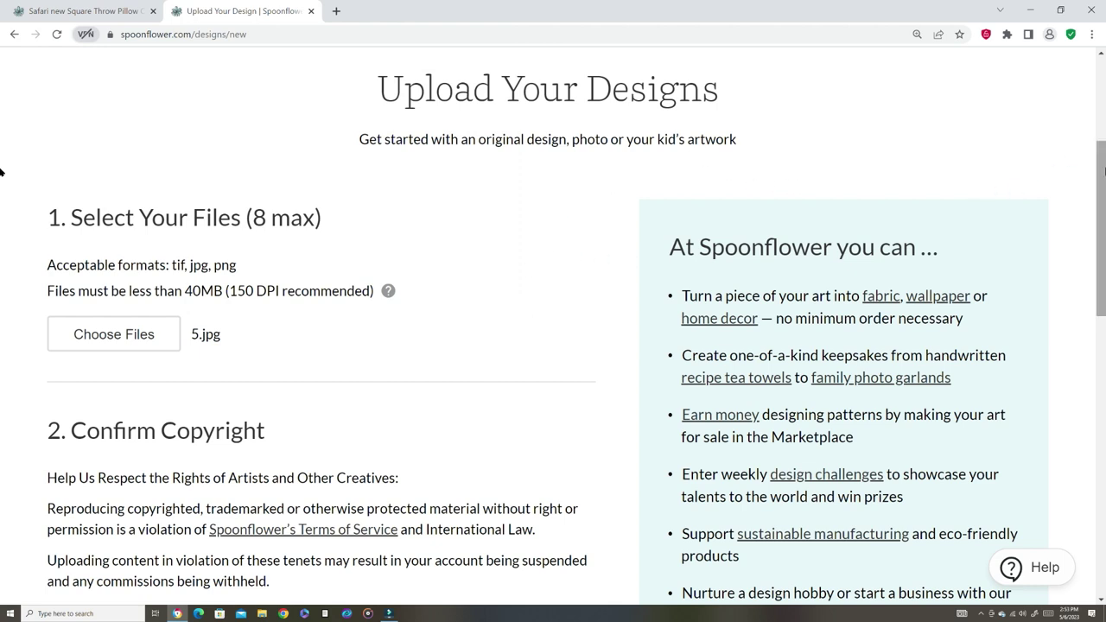
# Step: Confirm owning the rights to the content, agree to the Terms of Service, and upload the design
pyautogui.moveTo(1093, 181); pyautogui.dragTo(1093, 309)
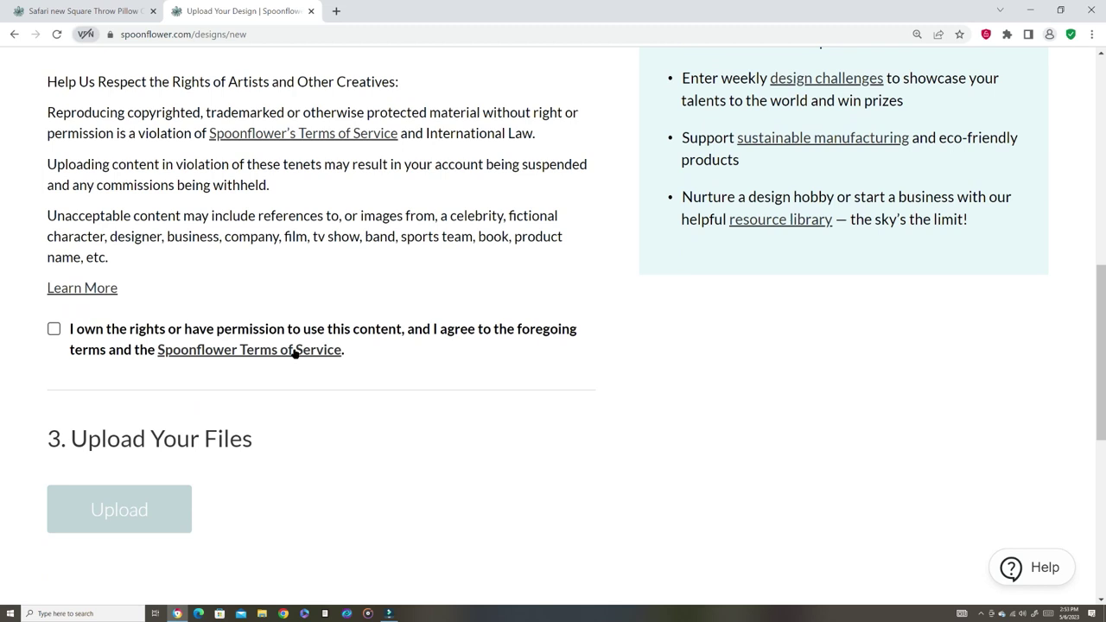
pyautogui.click(53, 328)
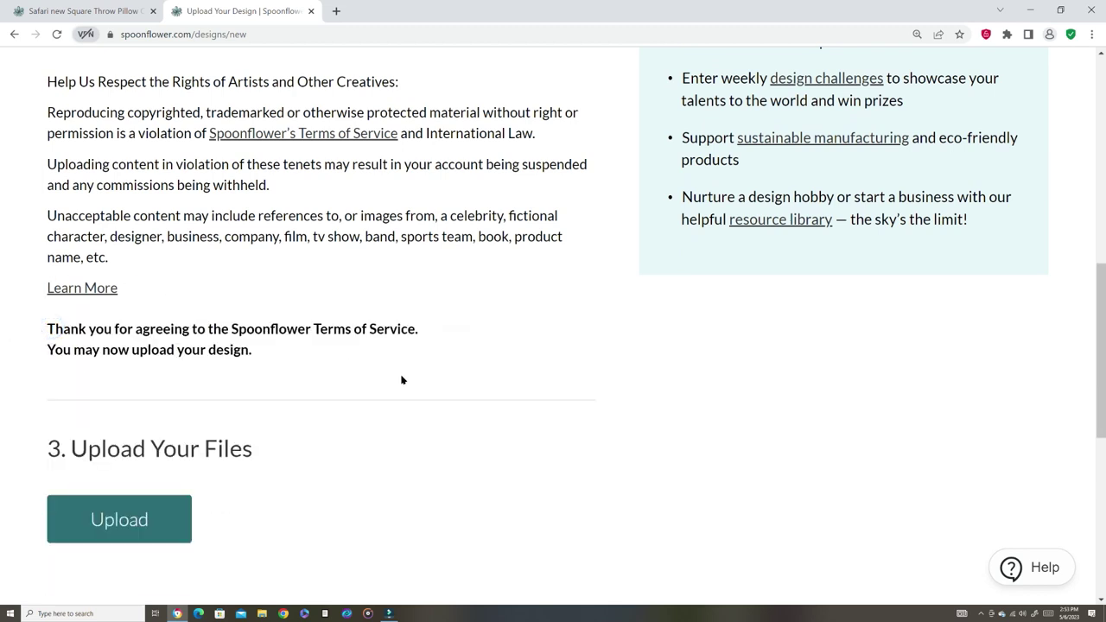
pyautogui.scroll(-2, 2, 432)
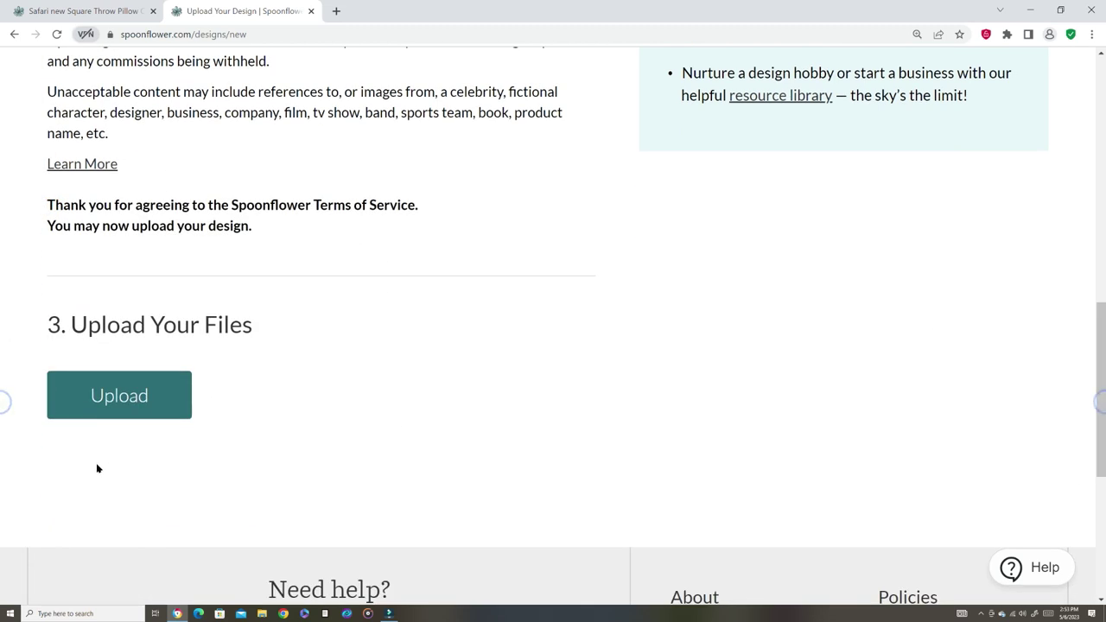
pyautogui.click(86, 408)
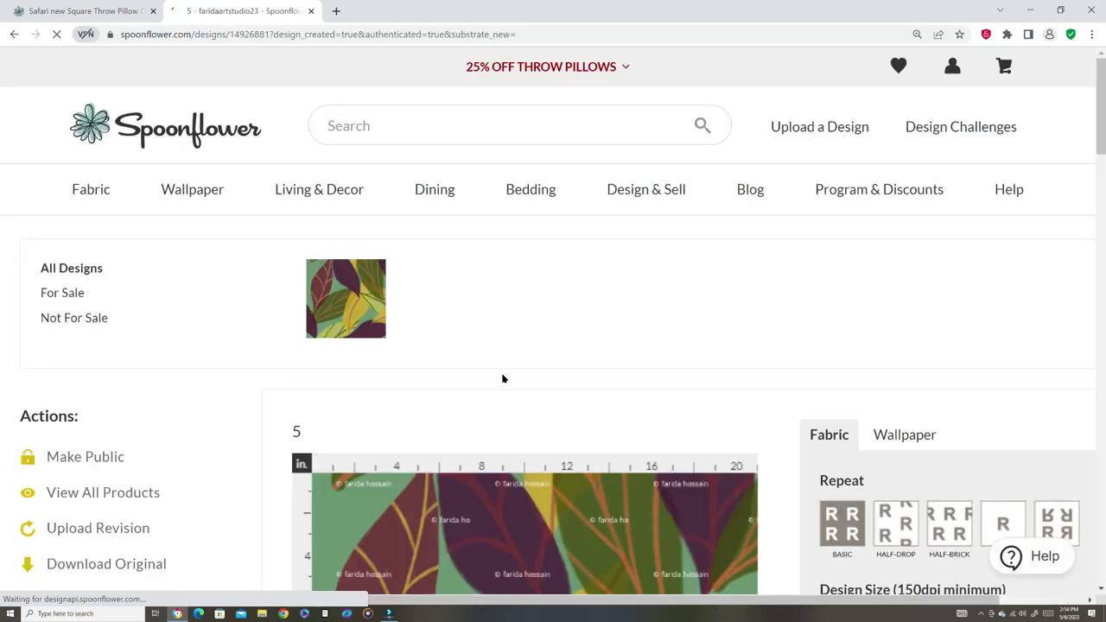
# Step: Try the half-drop and half-brick repeats on the uploaded leaf design
pyautogui.scroll(-2, 2, 121)
pyautogui.scroll(-1, 2, 144)
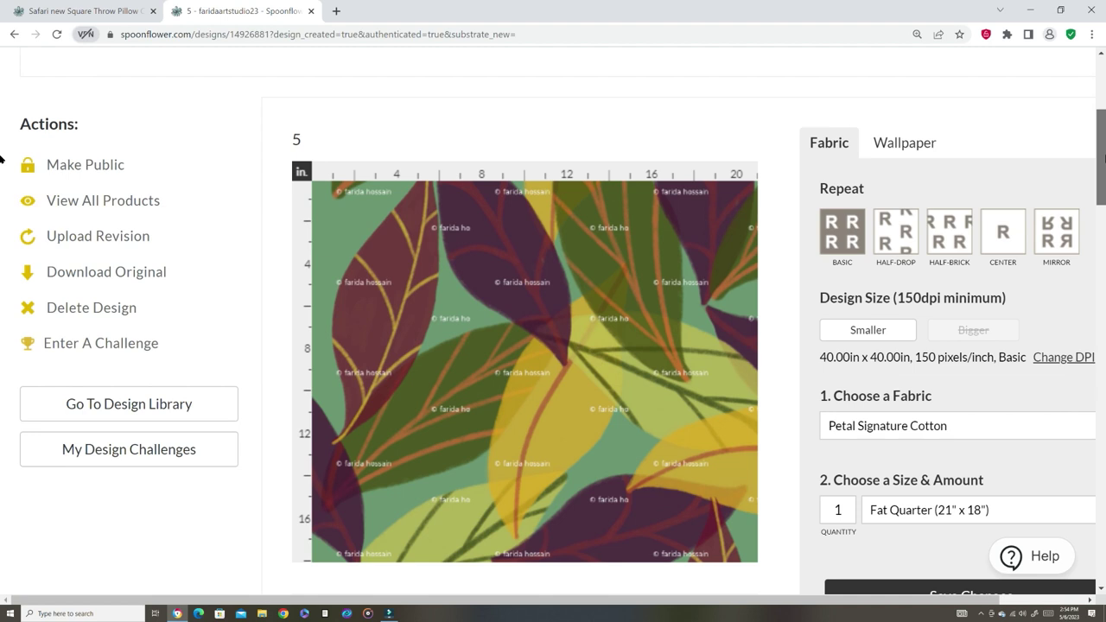
pyautogui.scroll(-2, 2, 159)
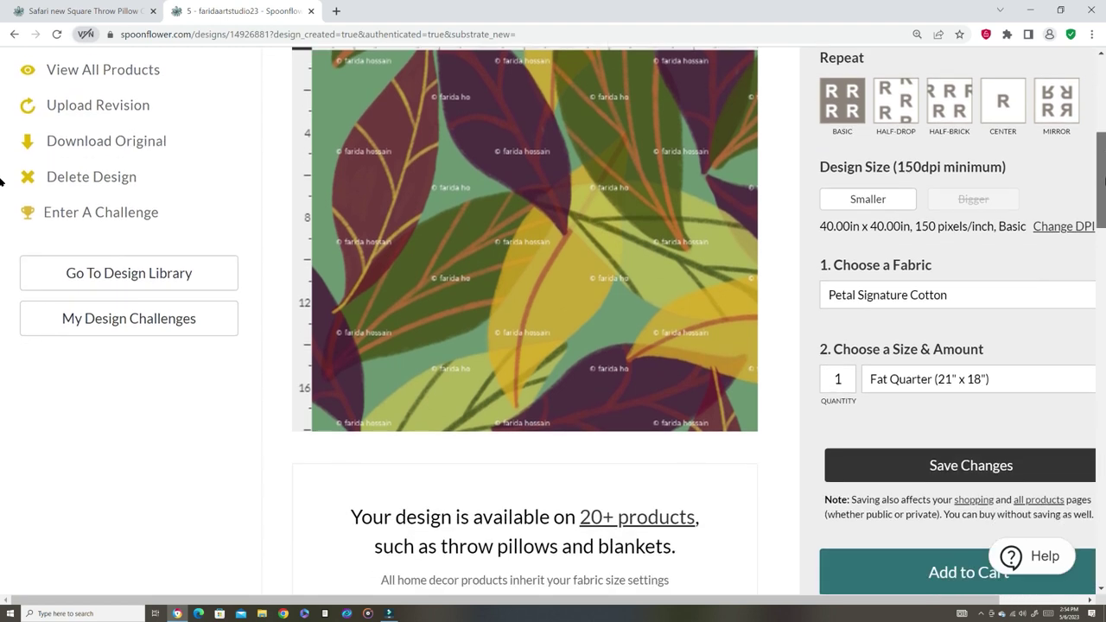
pyautogui.scroll(1, 897, 261)
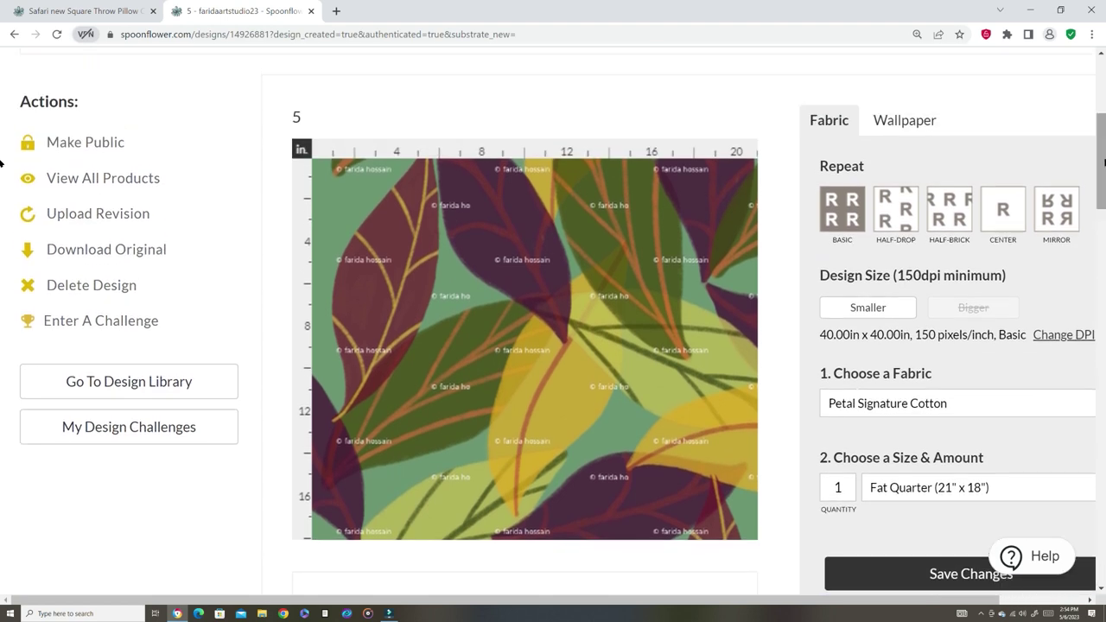
pyautogui.click(895, 220)
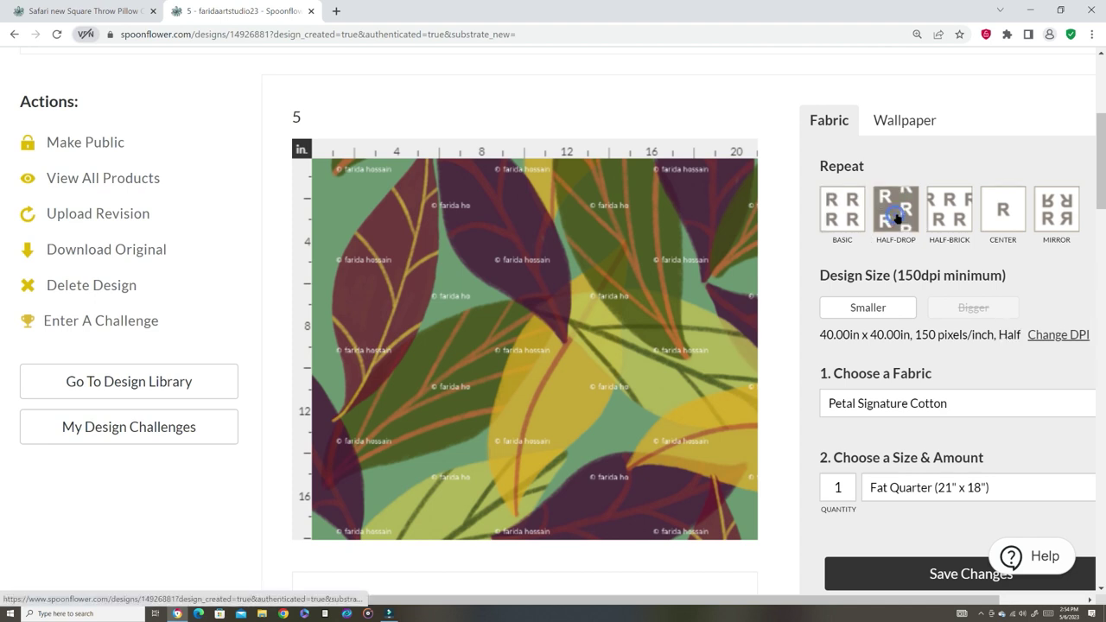
pyautogui.click(958, 219)
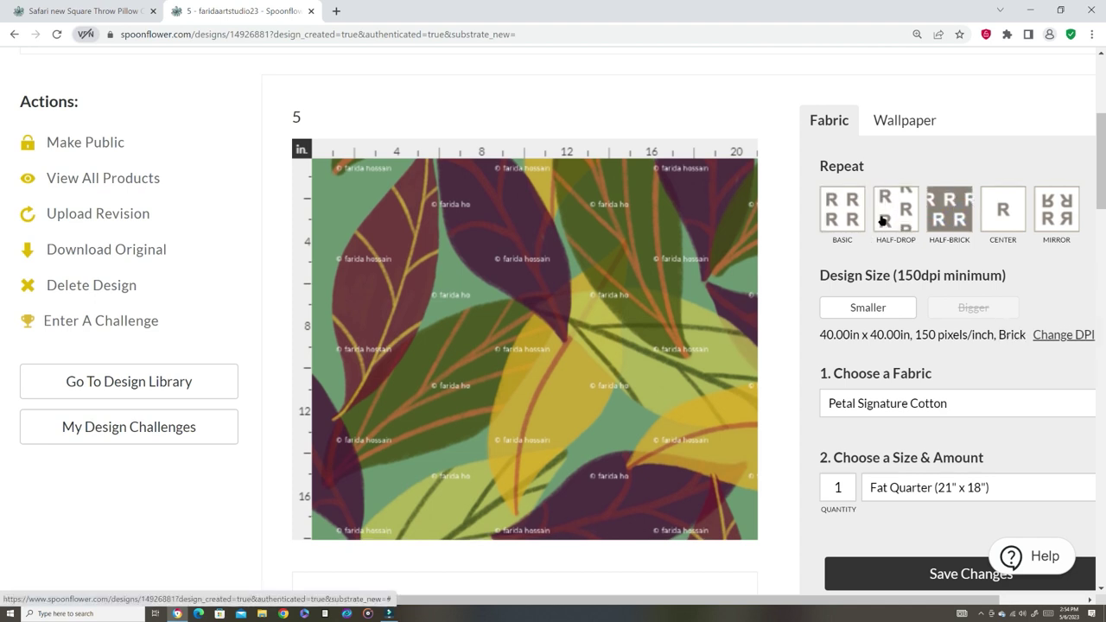
# Step: Reduce the design size to 21in x 21in and set the repeat to Basic
pyautogui.click(877, 311)
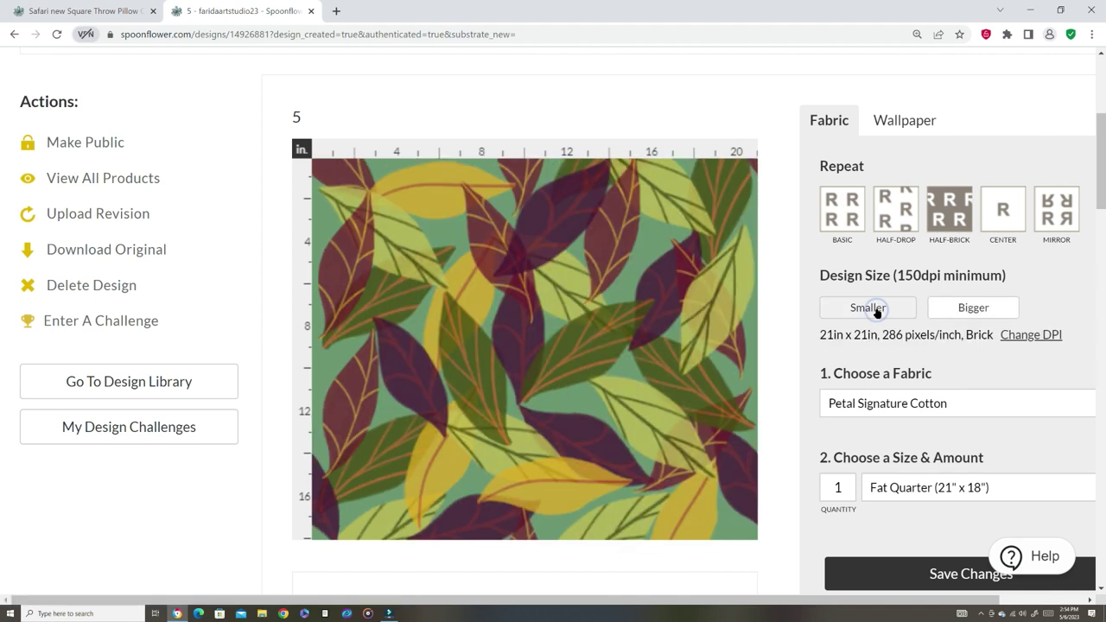
pyautogui.click(892, 223)
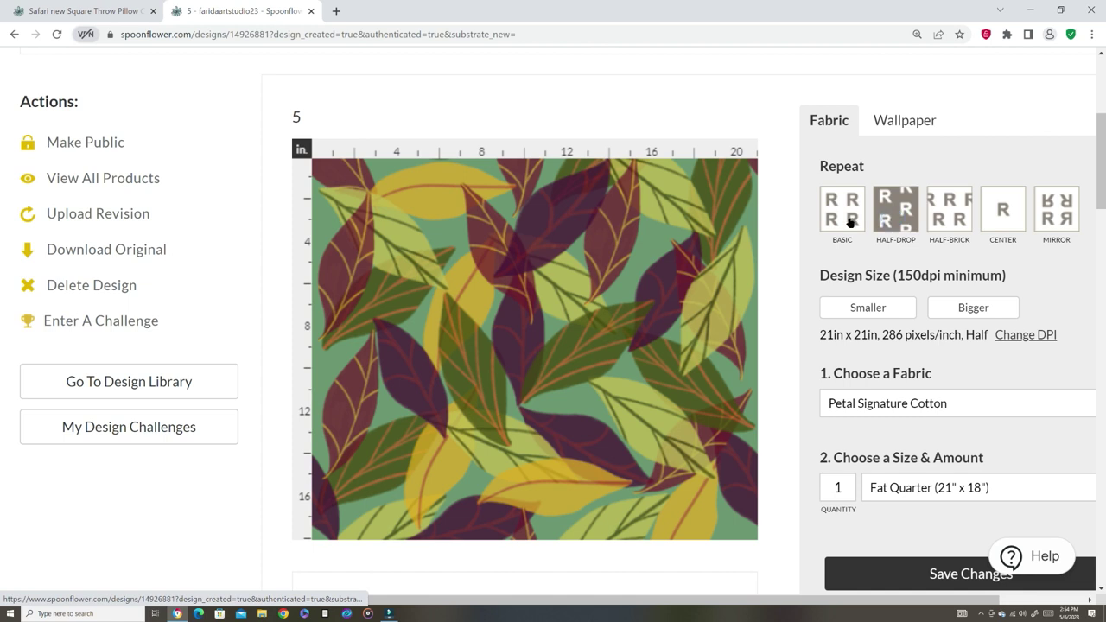
pyautogui.click(849, 221)
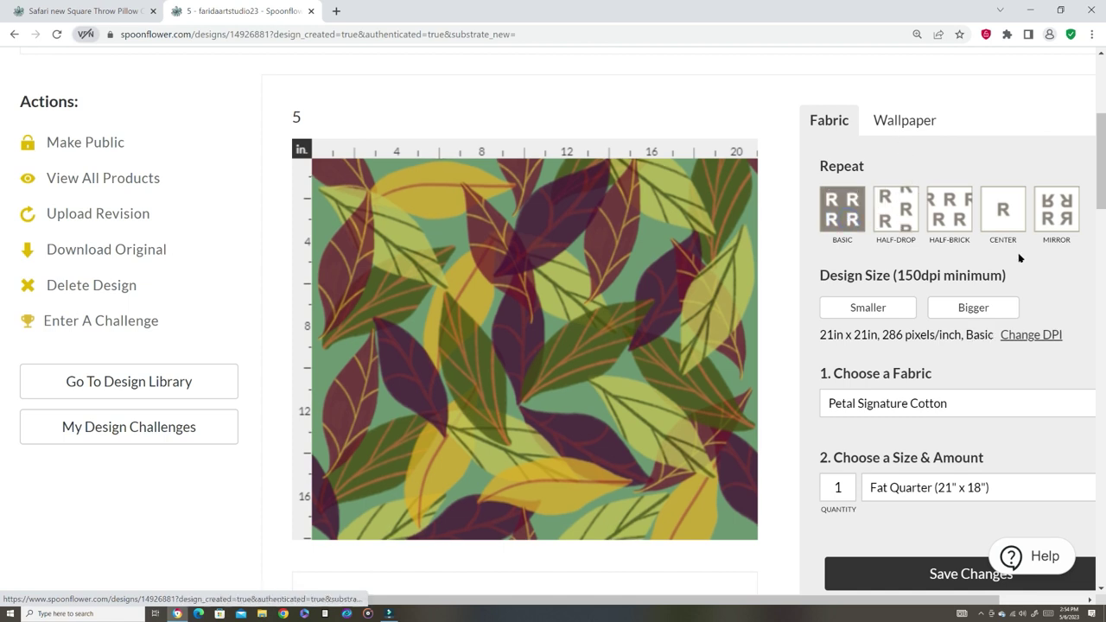
# Step: Try the design size at 18in x 18in and return it to 21in x 21in
pyautogui.scroll(-1, 1104, 207)
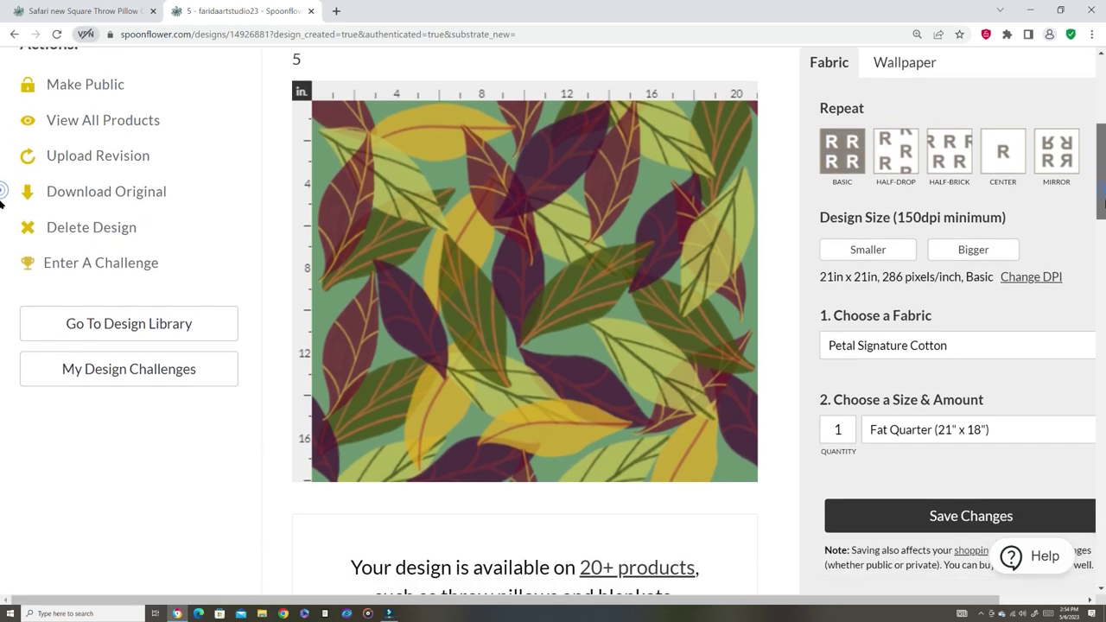
pyautogui.click(864, 239)
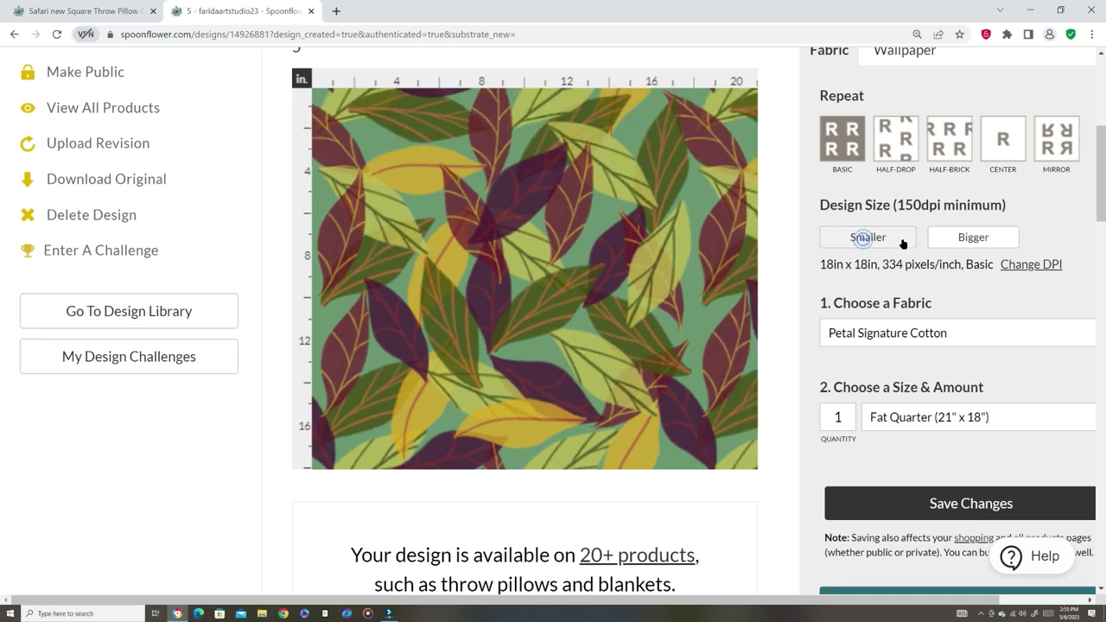
pyautogui.click(977, 240)
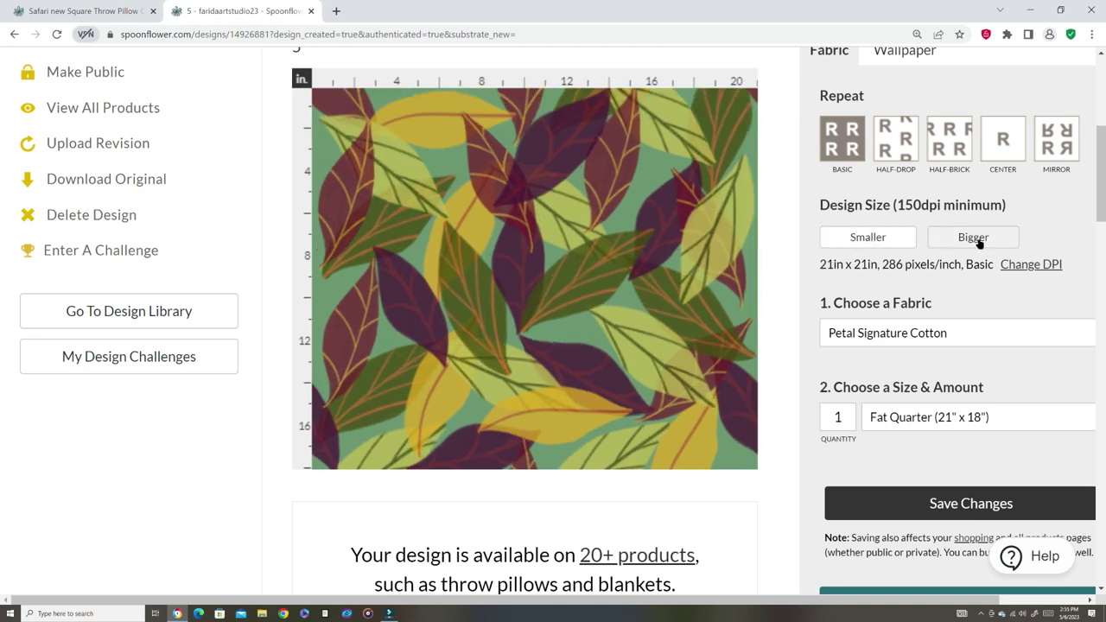
# Step: Select Petal Signature Cotton as the fabric and adjust the design size to 36in x 36in
pyautogui.click(954, 333)
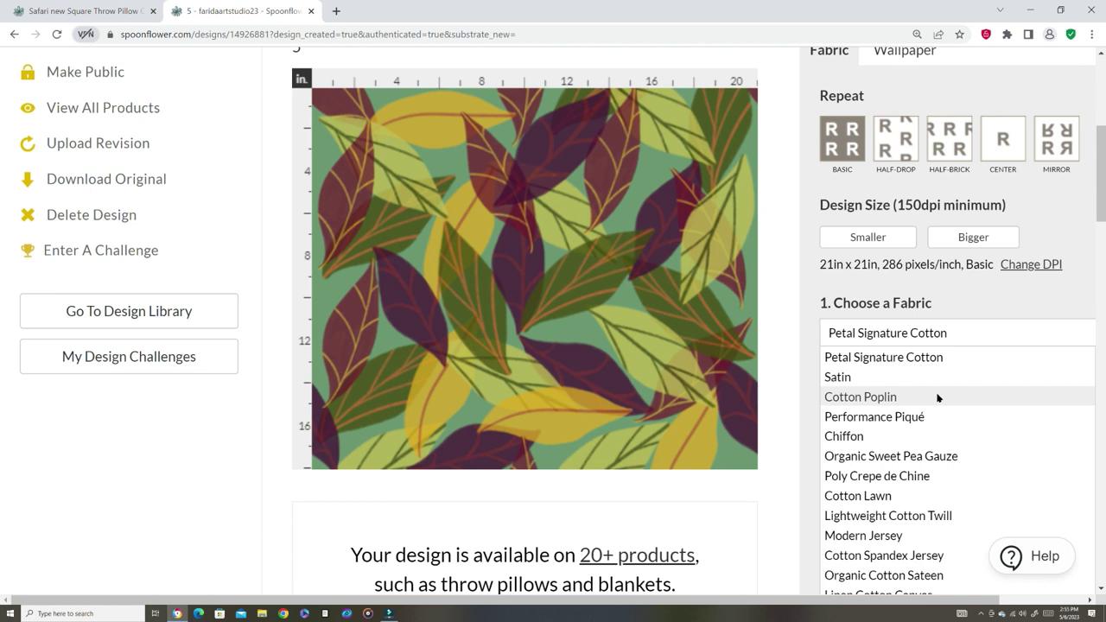
pyautogui.click(939, 359)
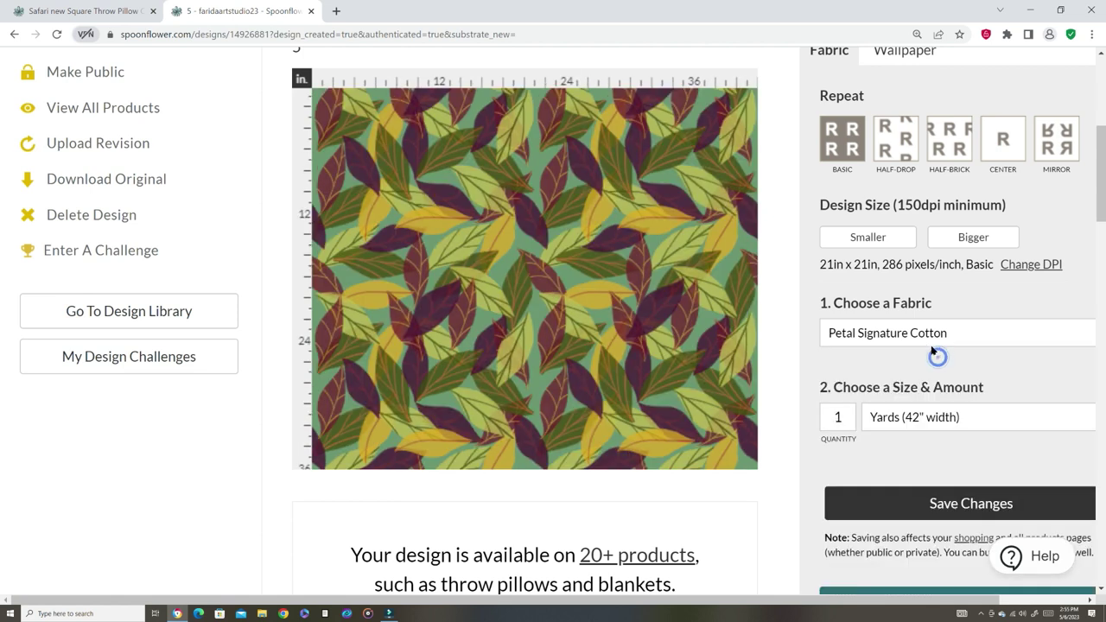
pyautogui.click(873, 242)
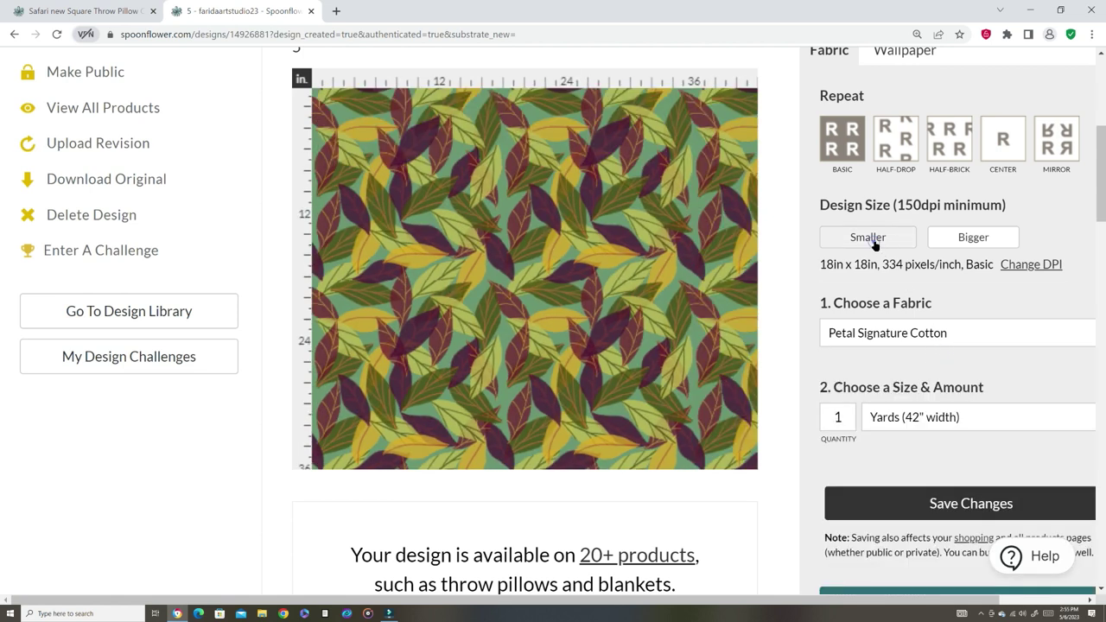
pyautogui.click(959, 242)
pyautogui.doubleClick(958, 240)
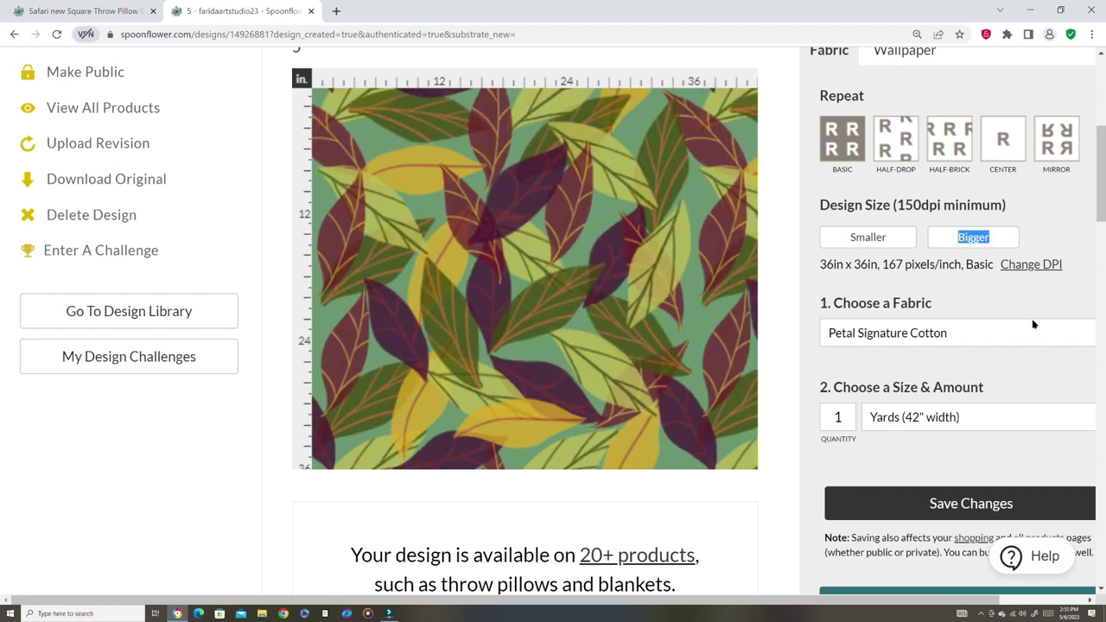
# Step: Choose Yards (42" width) as the fabric size
pyautogui.scroll(-2, 993, 311)
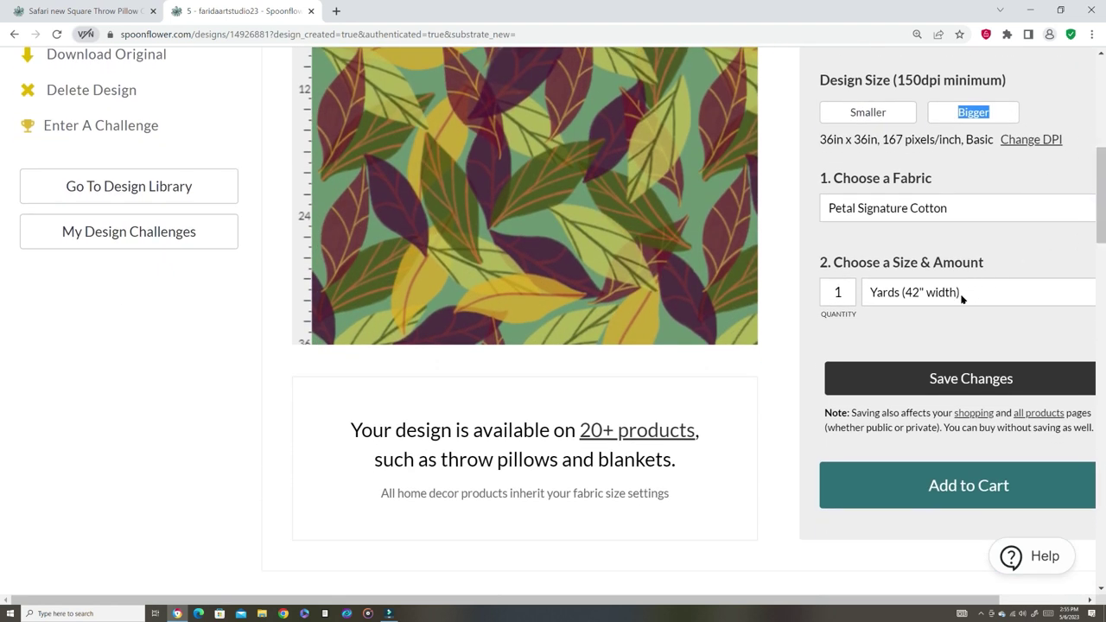
pyautogui.click(979, 293)
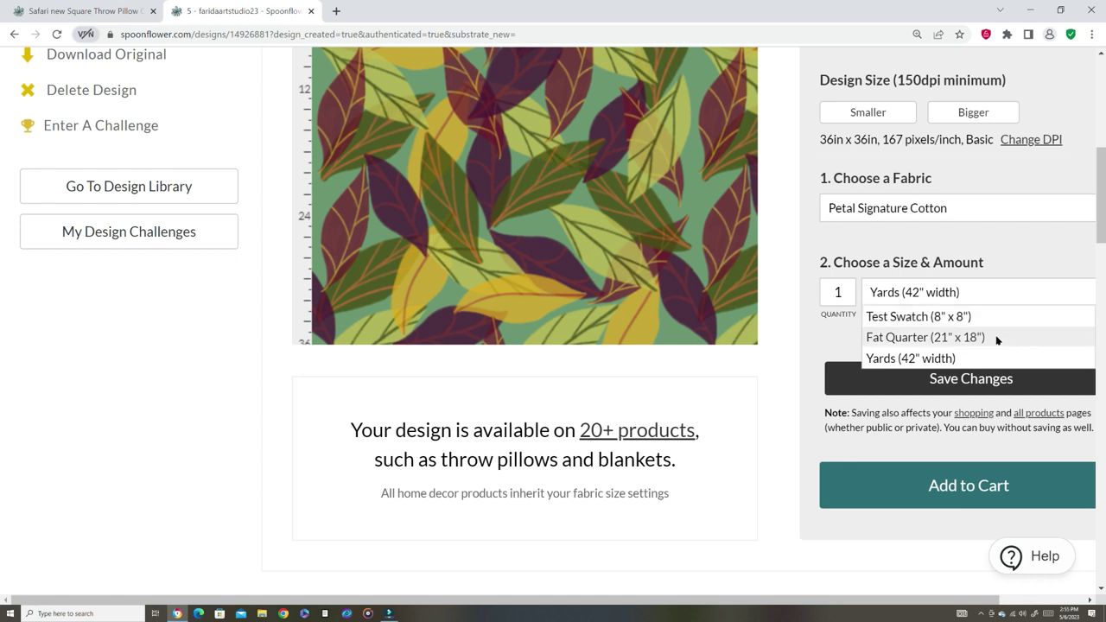
pyautogui.click(959, 358)
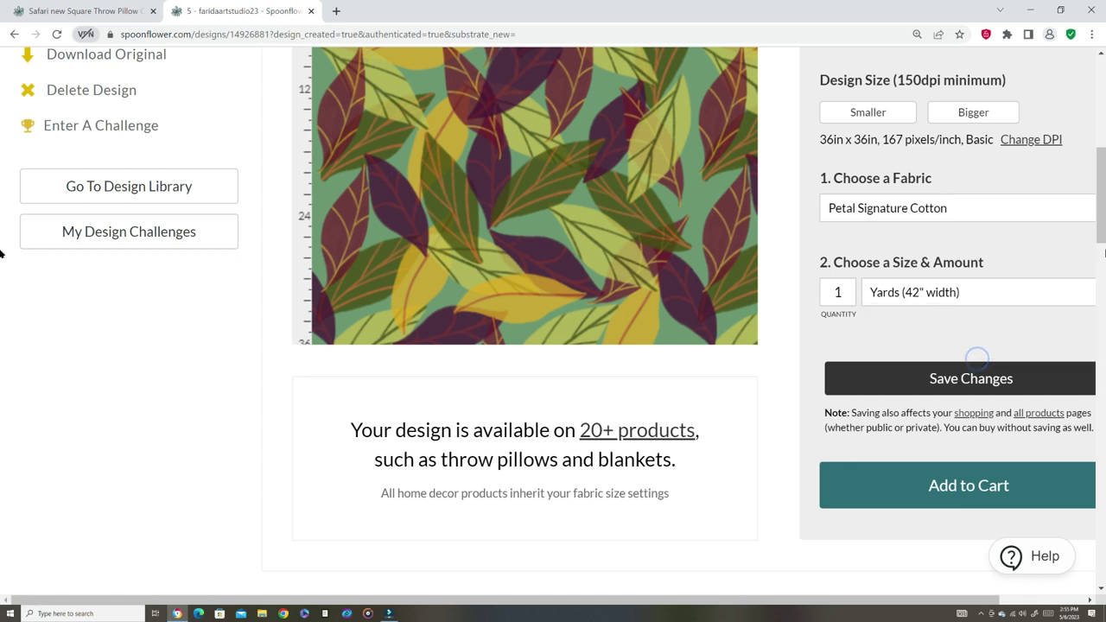
# Step: Save the fabric and size settings, and rename the design "Fall leaves Yellow and green" in its marketing details
pyautogui.click(996, 385)
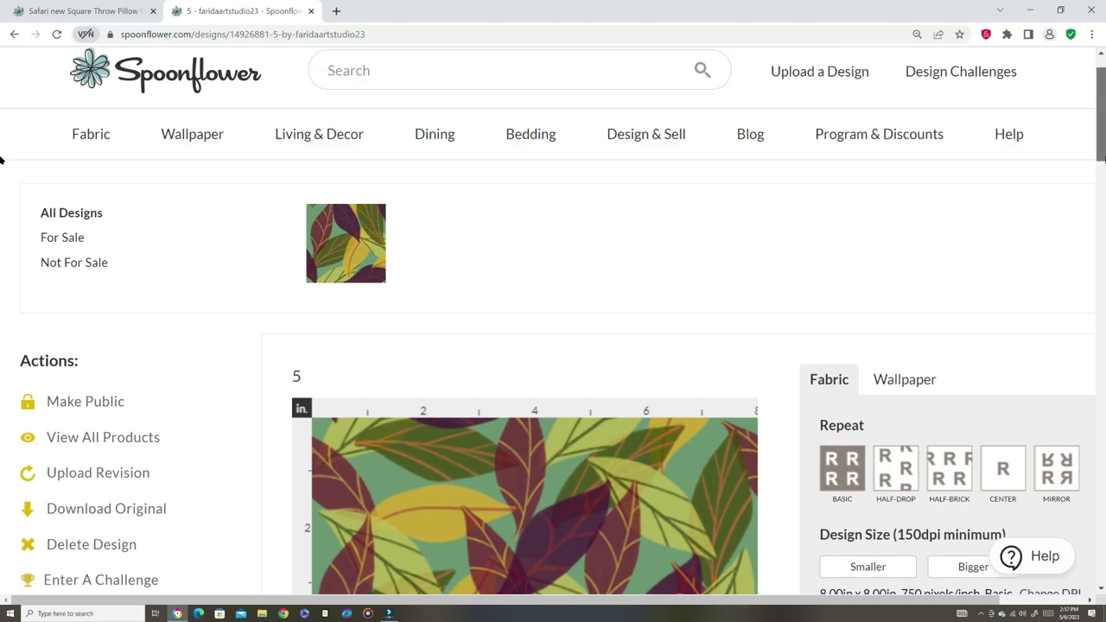
pyautogui.scroll(-10, 1, 173)
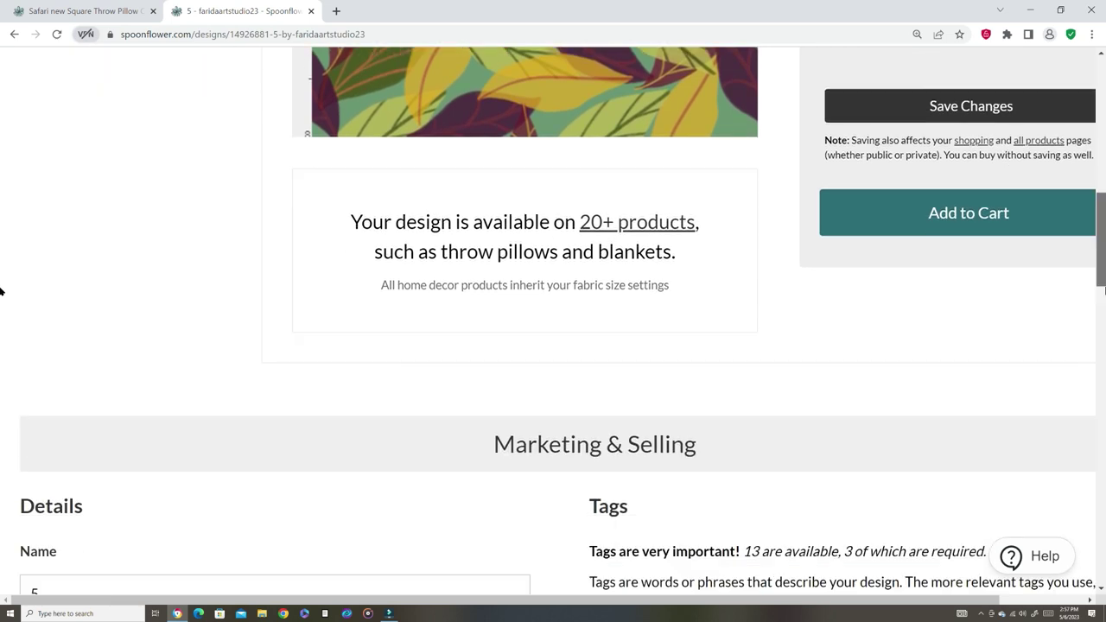
pyautogui.scroll(-3, 1, 291)
pyautogui.click(444, 299)
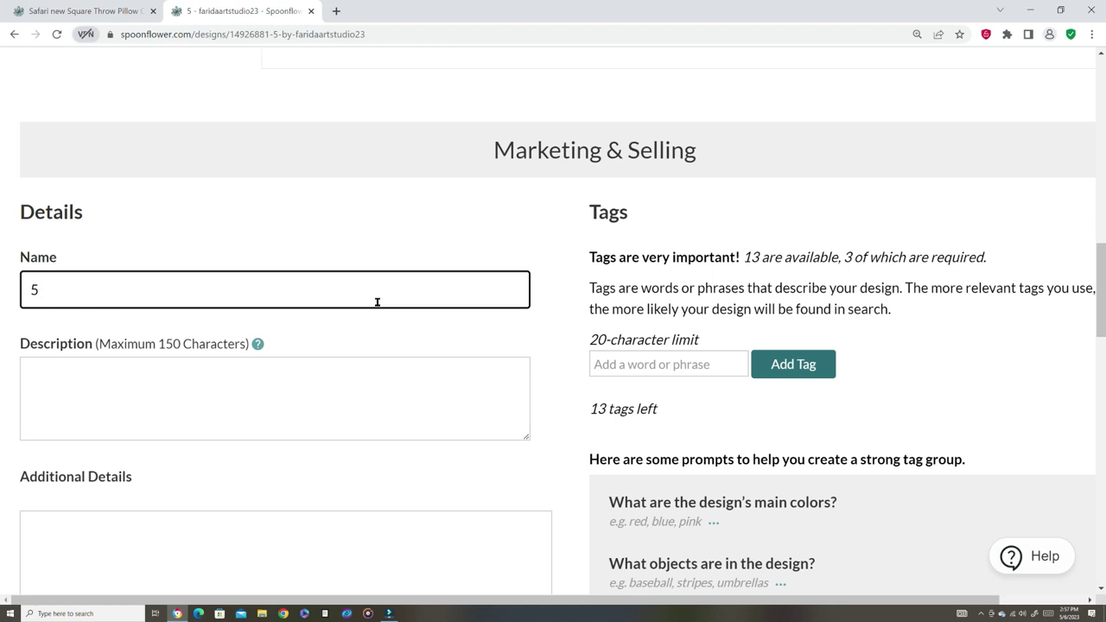
pyautogui.write('Fal')
pyautogui.write('Fall')
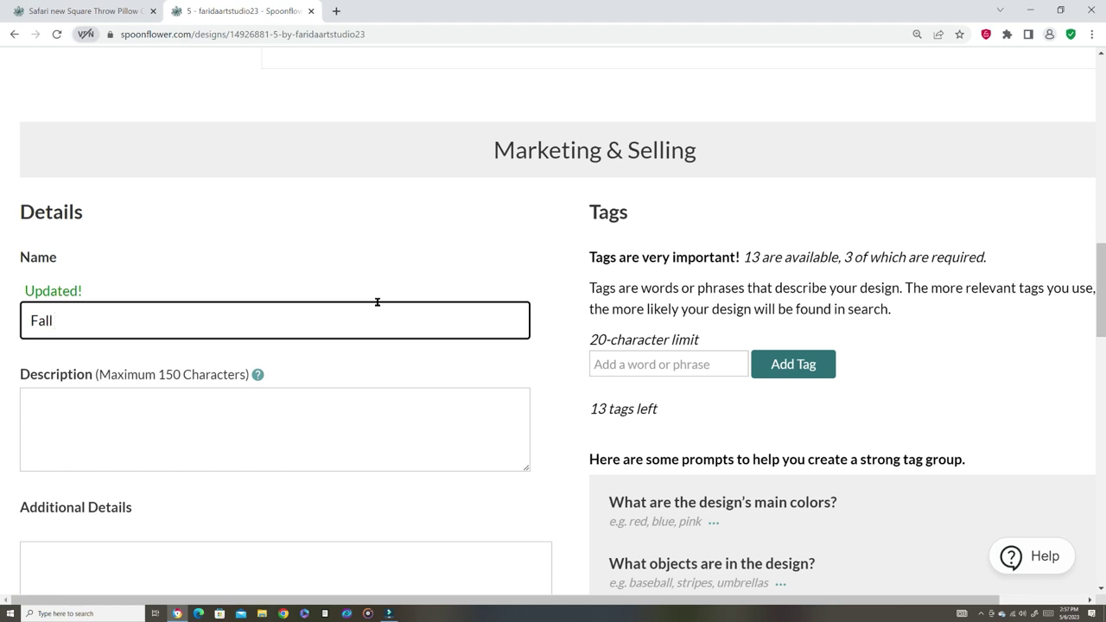
pyautogui.write(' leaves')
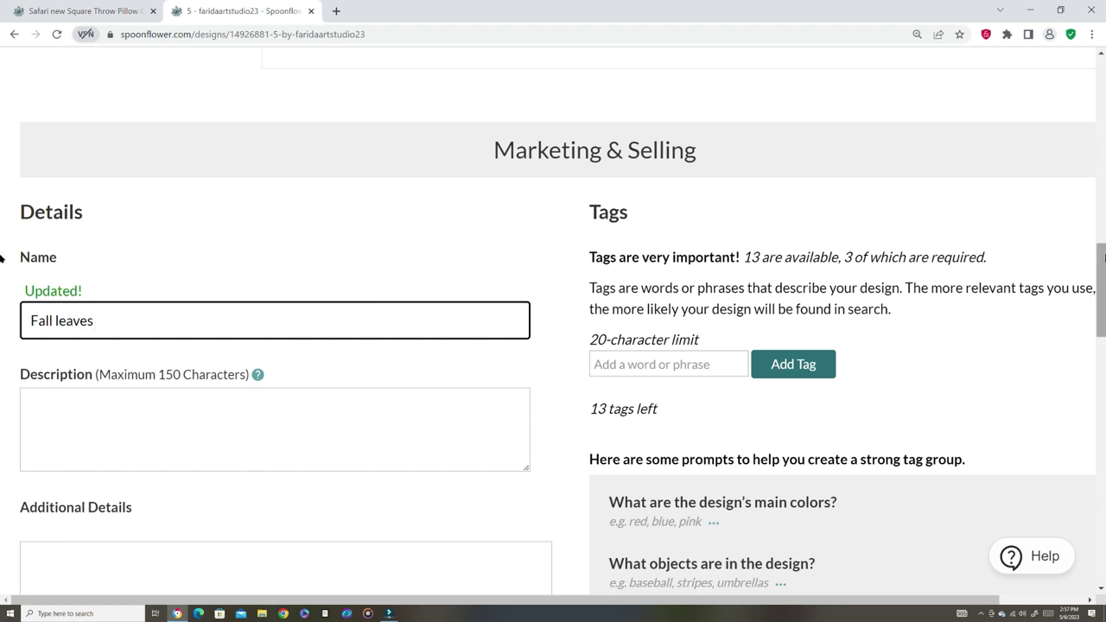
pyautogui.scroll(1, 0, 251)
pyautogui.scroll(6, 2, 250)
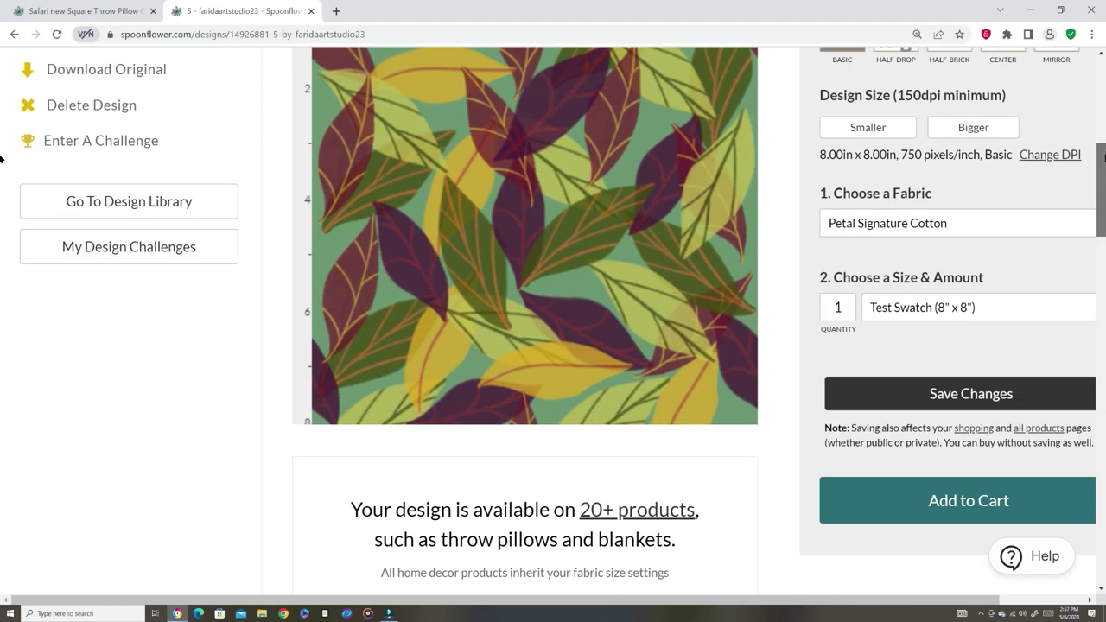
pyautogui.scroll(-7, 2, 216)
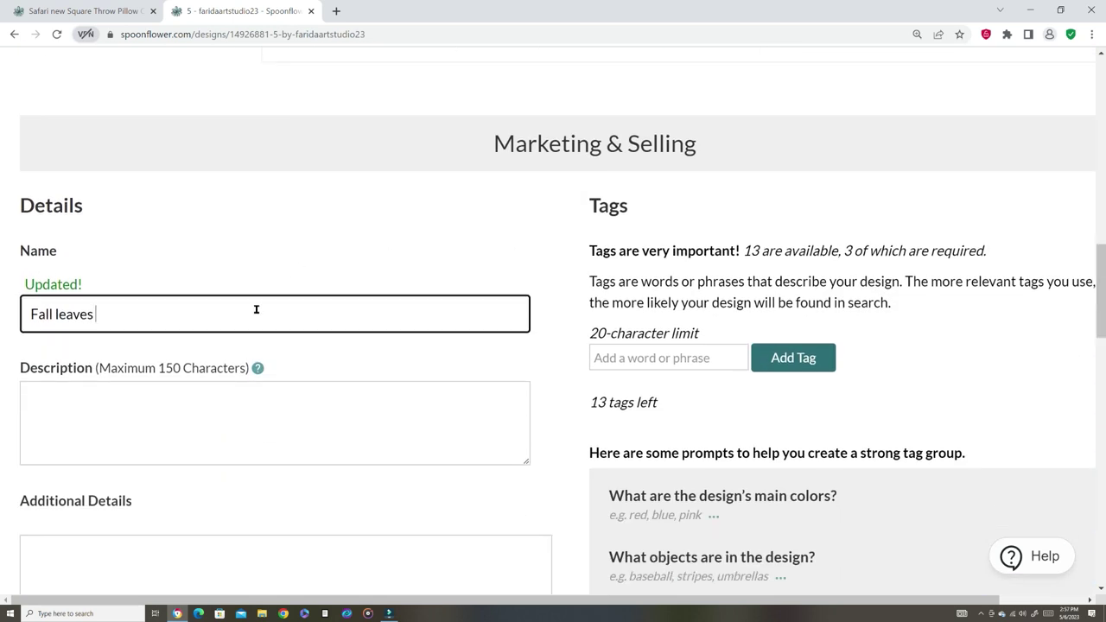
pyautogui.write('Yellow and green')
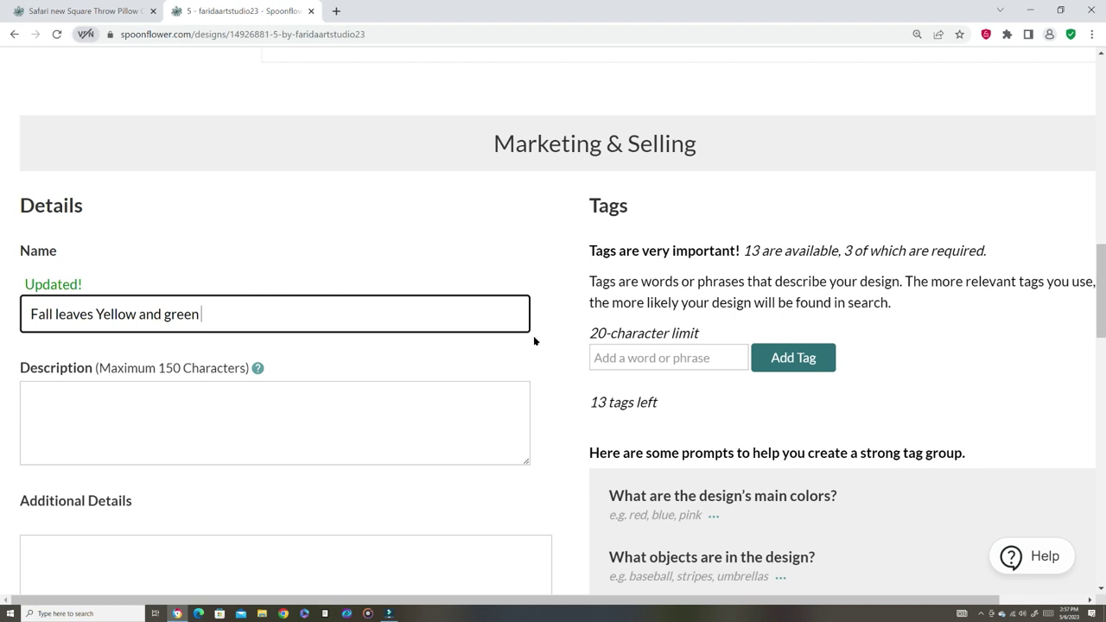
# Step: Enter the design description "Colorful leave design for any fabric."
pyautogui.click(307, 407)
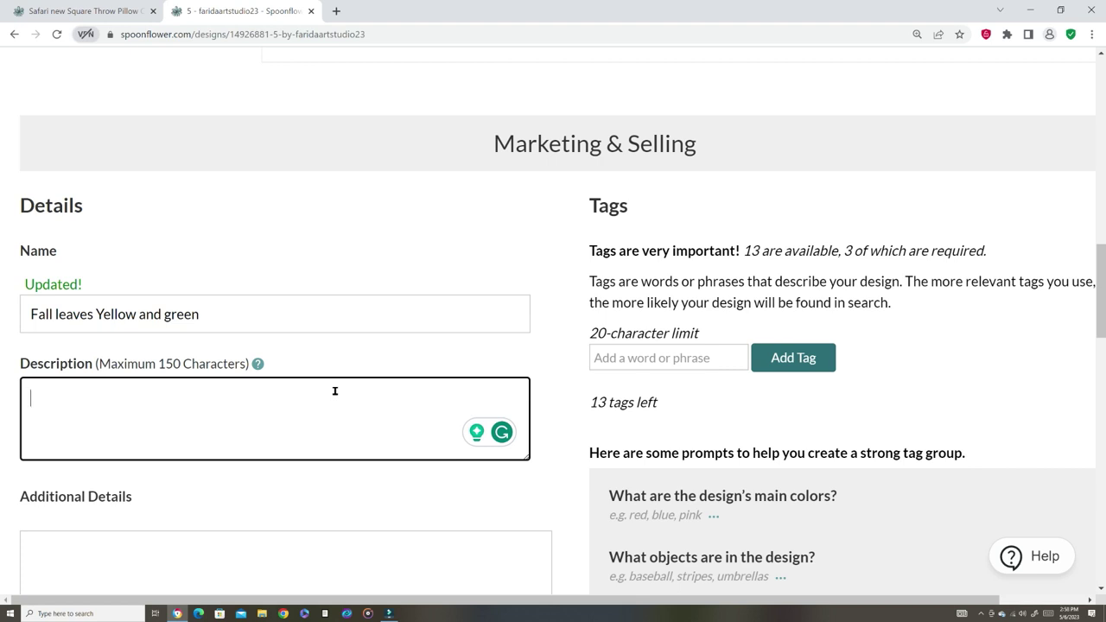
pyautogui.write('Colorful')
pyautogui.scroll(-2, 285, 337)
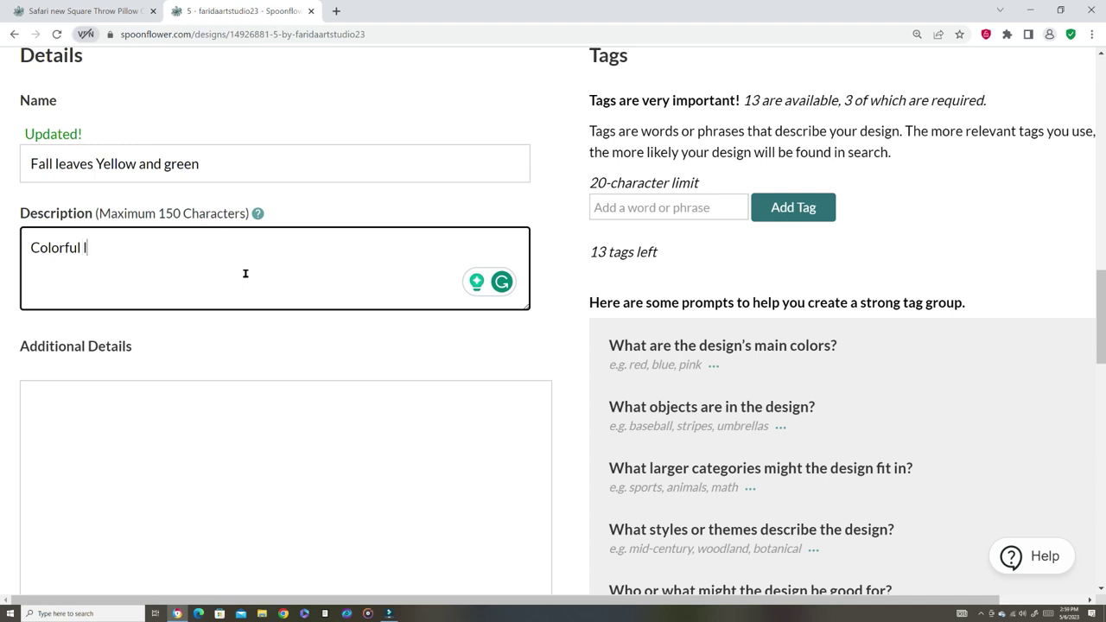
pyautogui.write('eave design for ')
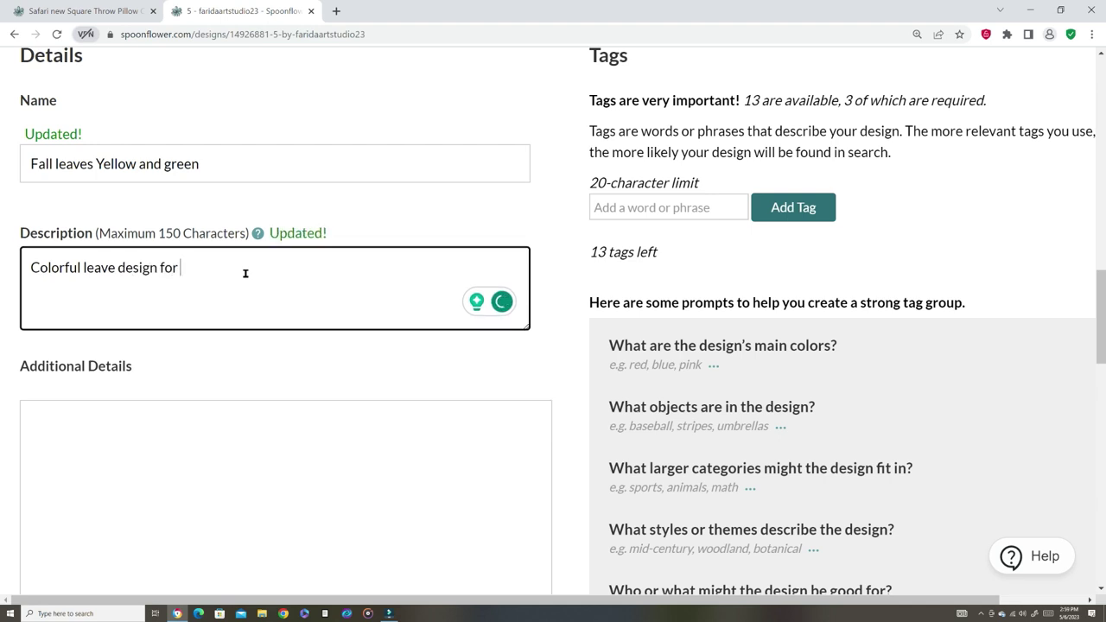
pyautogui.write('any fabraic.')
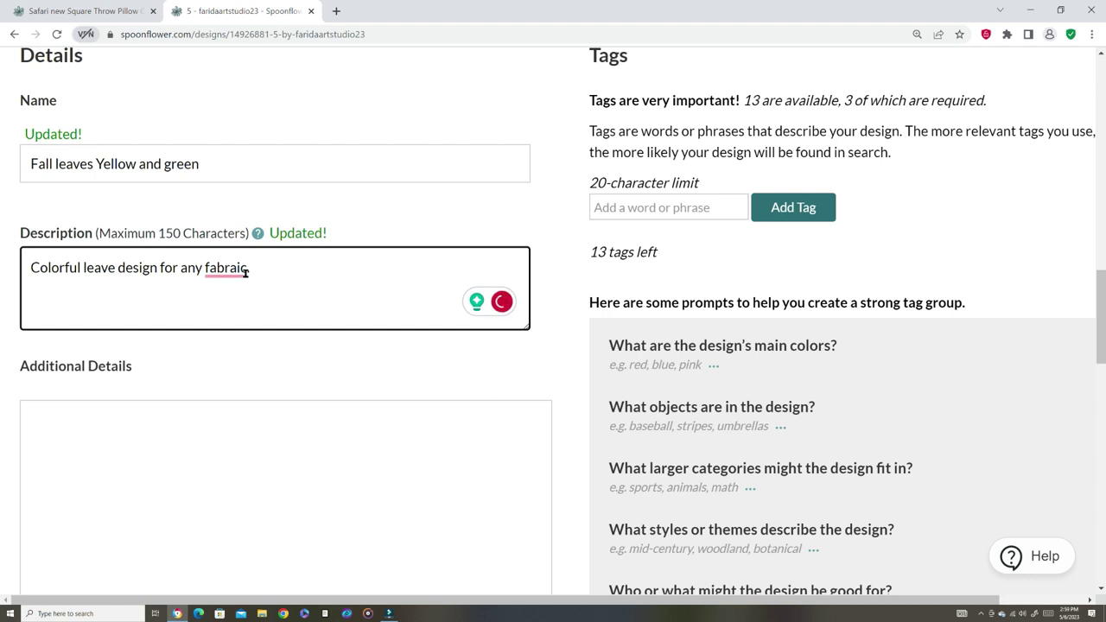
pyautogui.moveTo(239, 264)
pyautogui.click(302, 322)
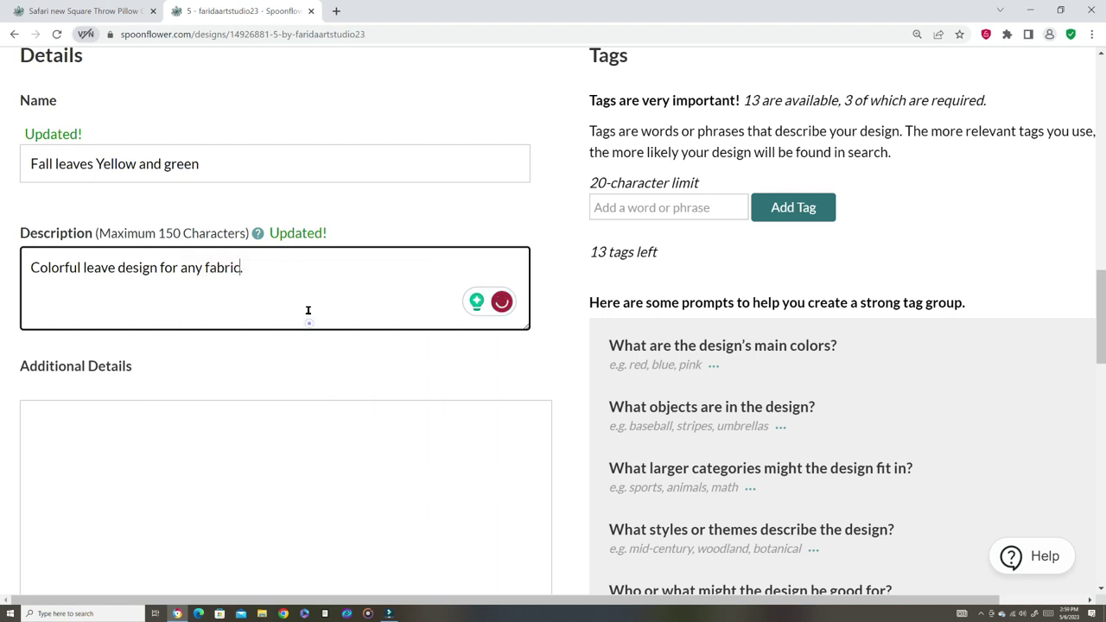
pyautogui.click(285, 264)
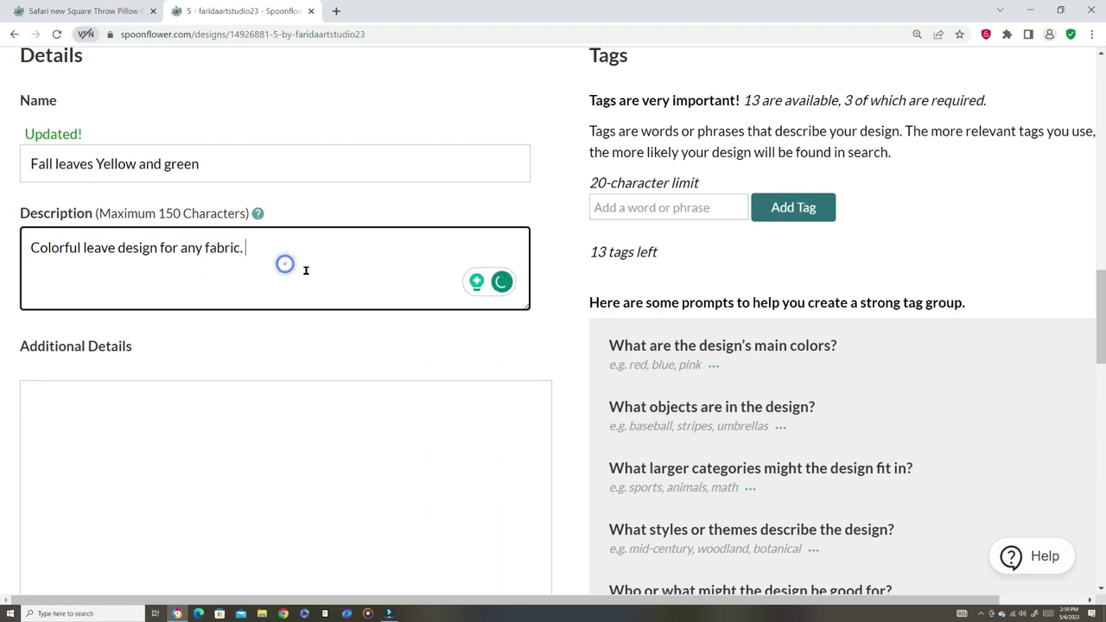
# Step: Add the tags leave, flower, natural color, fall and summer leaves to the design
pyautogui.click(632, 208)
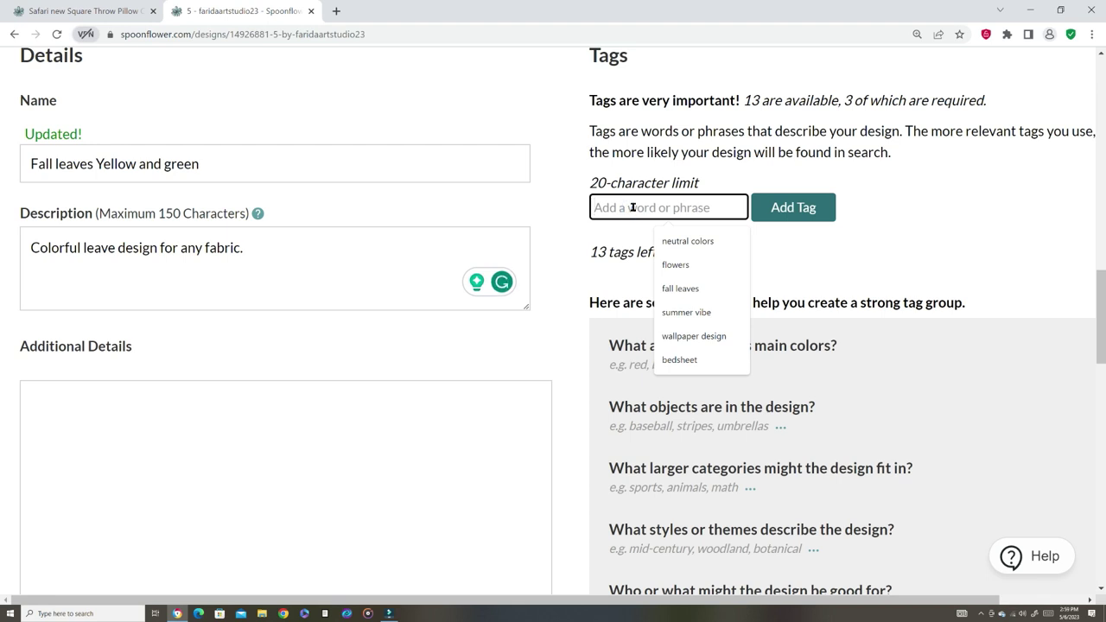
pyautogui.write('leave')
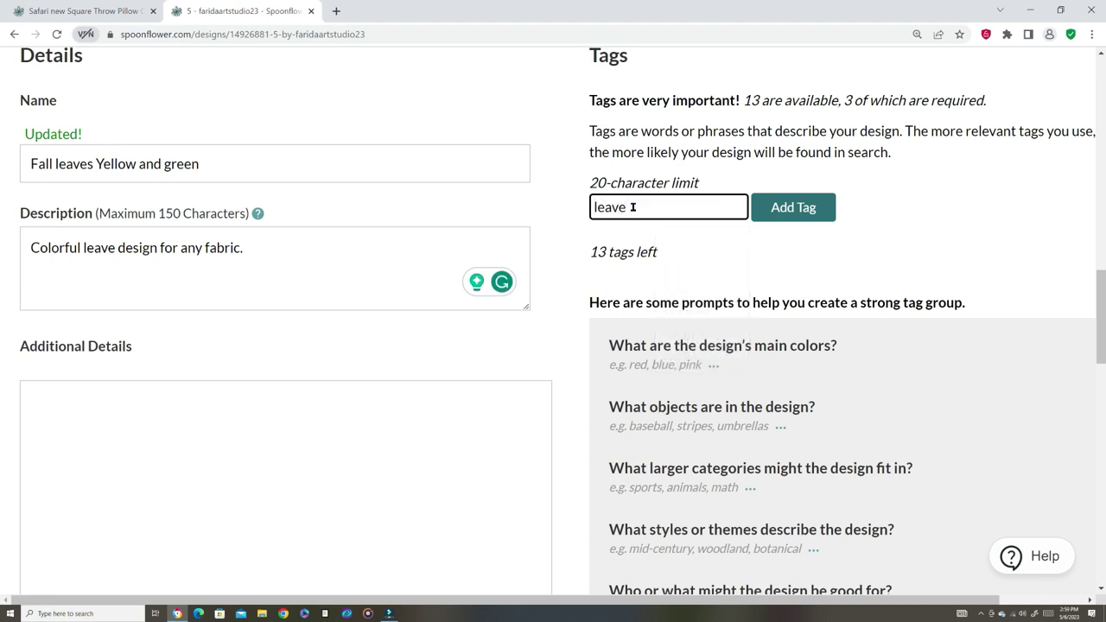
pyautogui.press('Return')
pyautogui.click(693, 207)
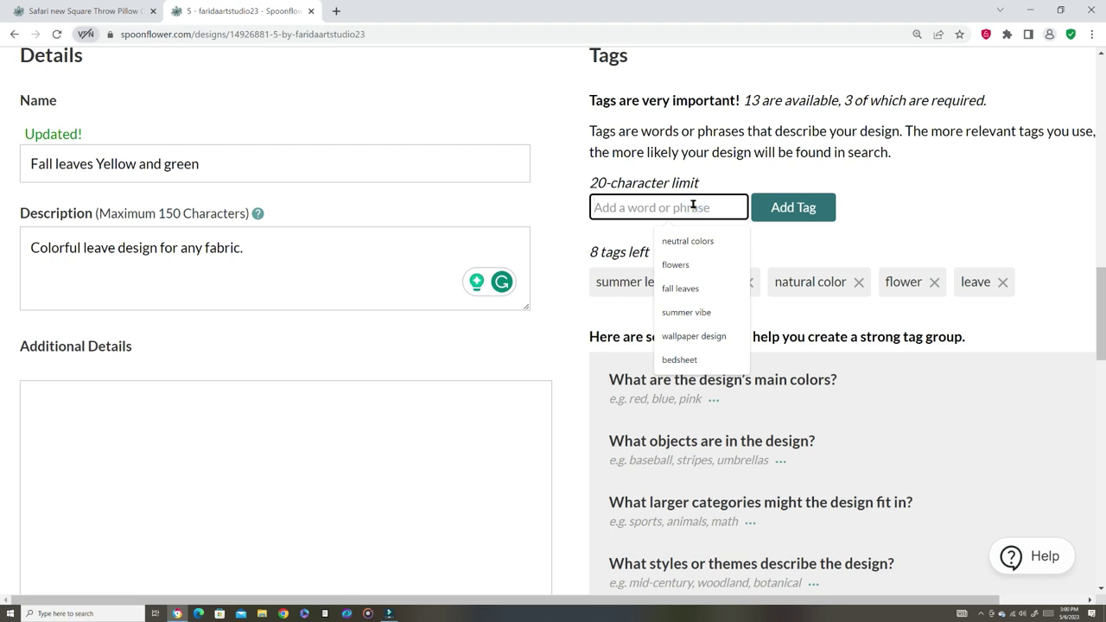
pyautogui.click(983, 208)
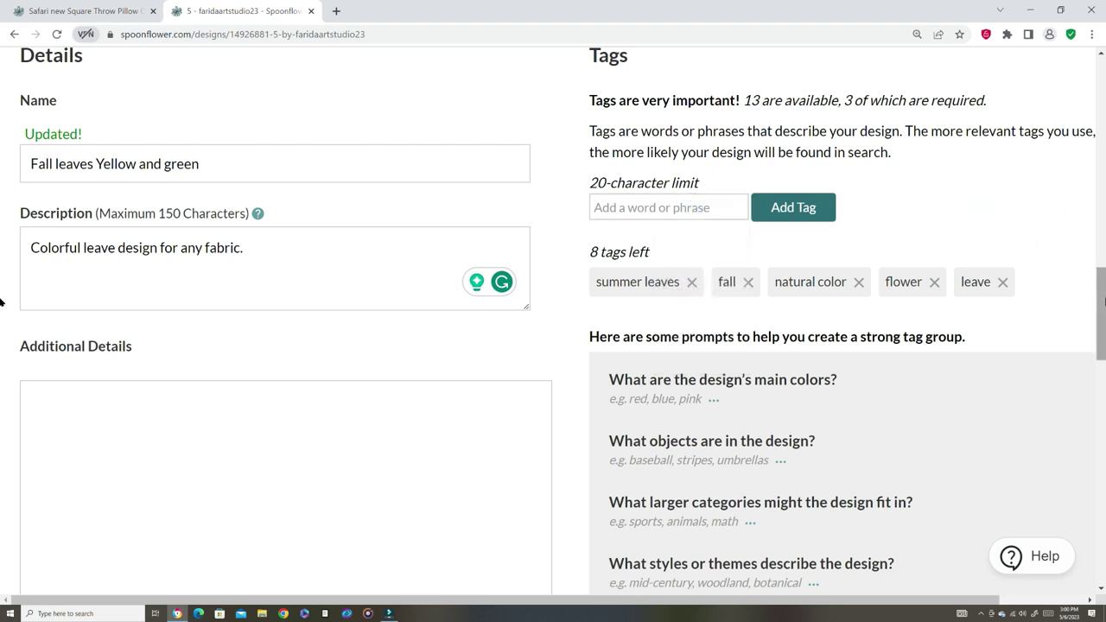
# Step: Choose Crop as the design's thumbnail and include the design in the public gallery
pyautogui.moveTo(1102, 299); pyautogui.dragTo(1104, 400)
pyautogui.scroll(2, 1103, 325)
pyautogui.scroll(-1, 1103, 325)
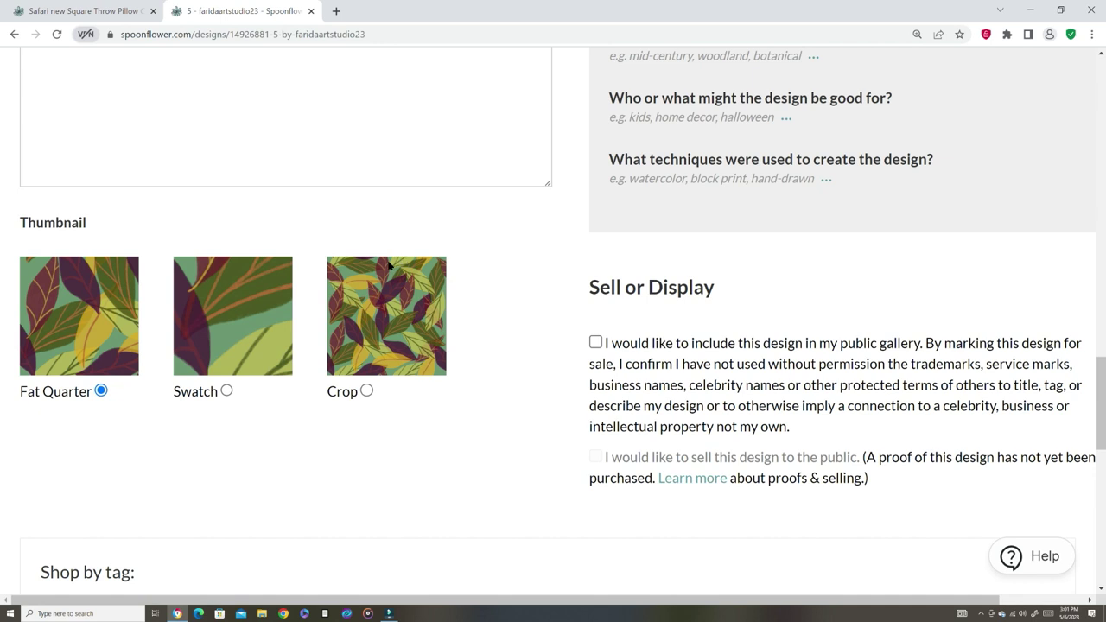
pyautogui.click(367, 392)
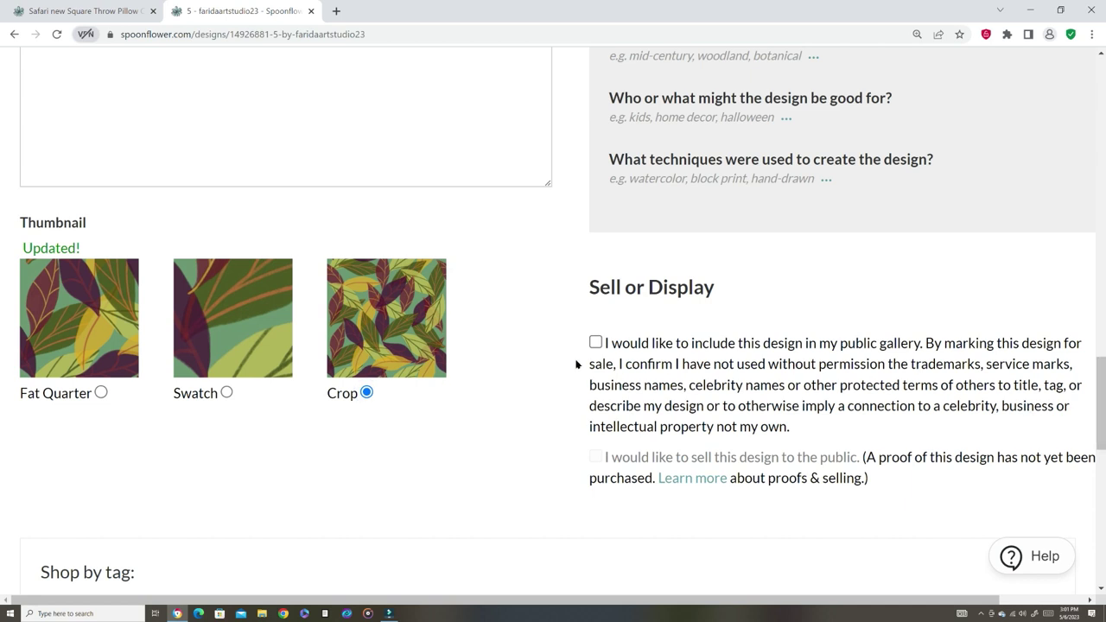
pyautogui.click(597, 344)
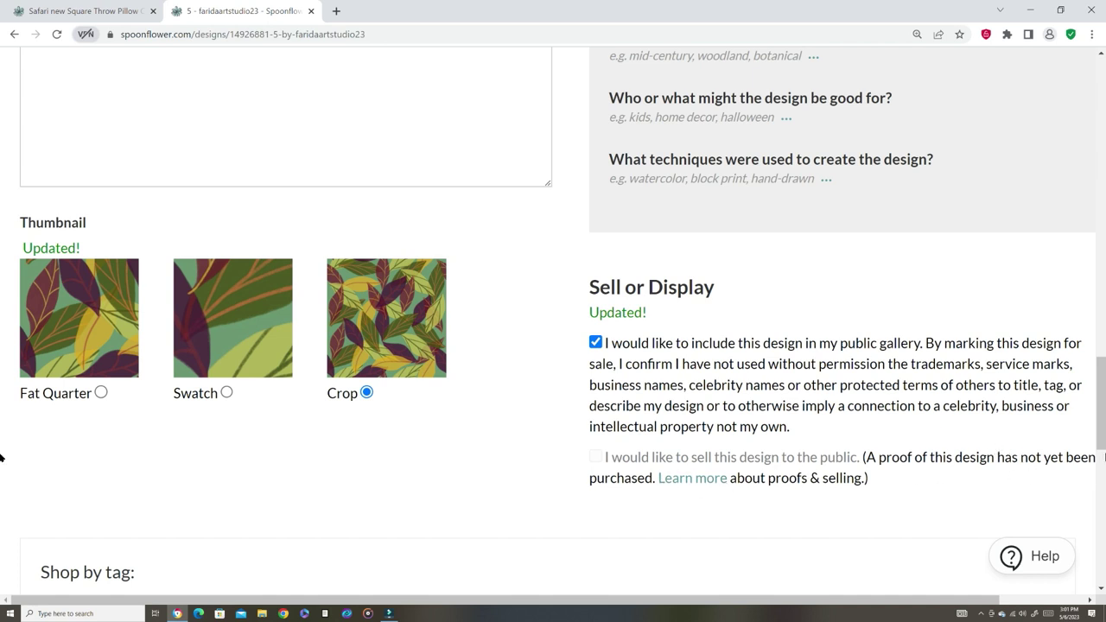
# Step: Review the design's marketing details, tags, display options, repeat, size and fabric settings
pyautogui.scroll(-1, 0, 417)
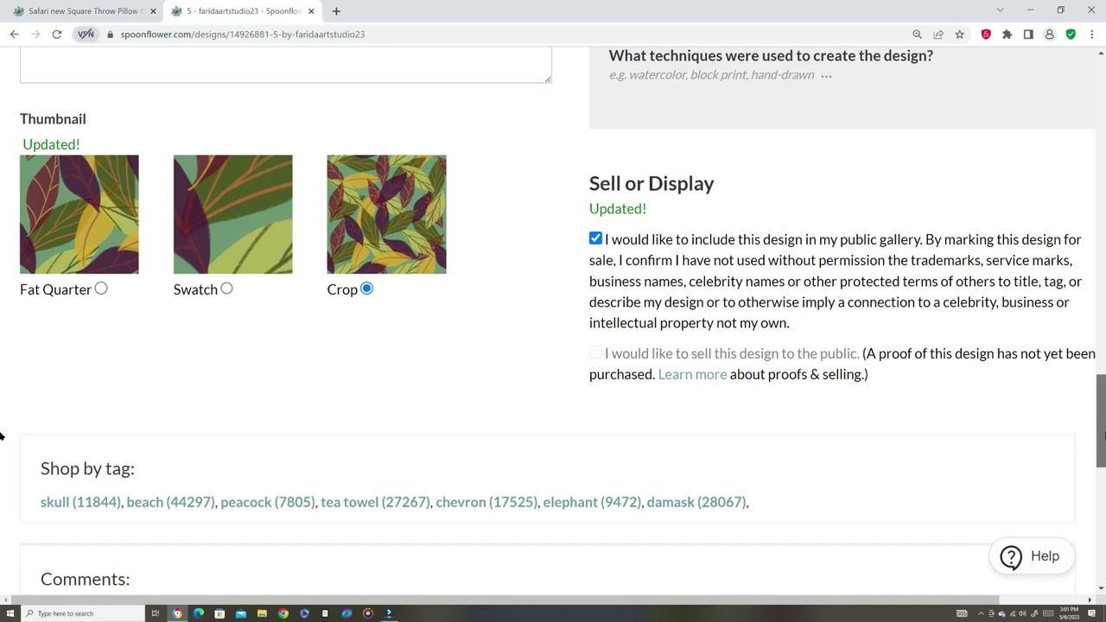
pyautogui.scroll(-3, 2, 450)
pyautogui.scroll(7, 2, 432)
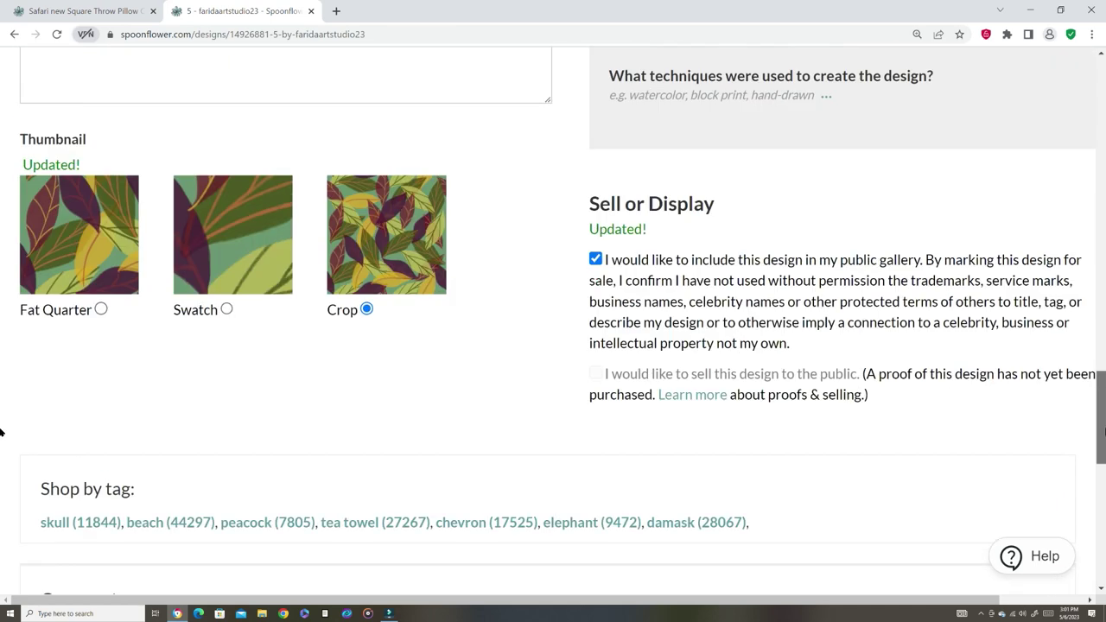
pyautogui.scroll(5, 0, 361)
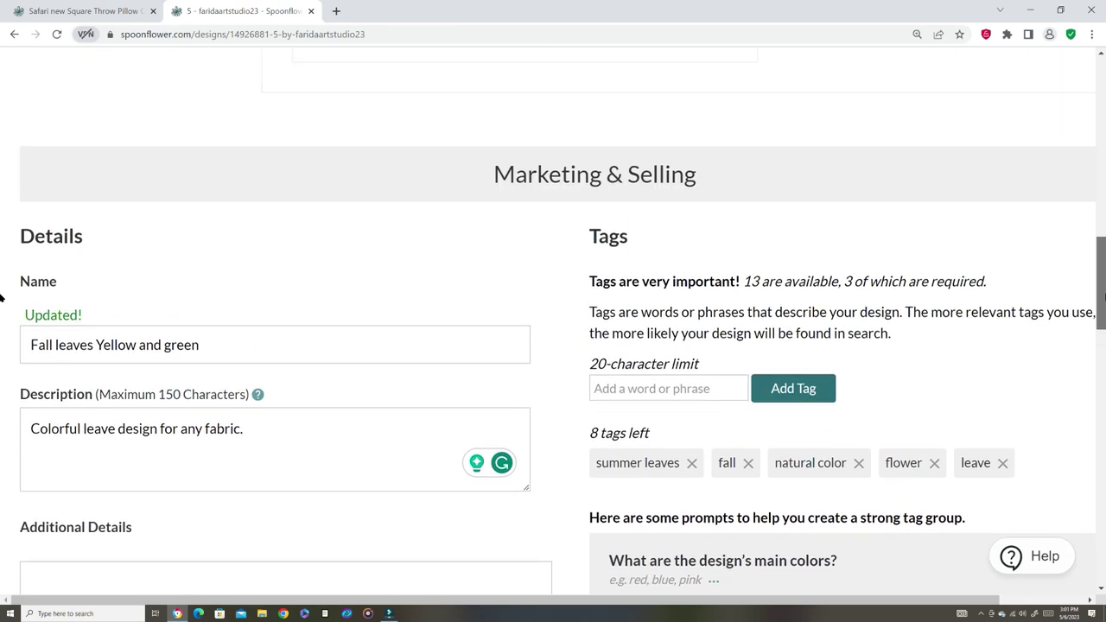
pyautogui.scroll(9, 0, 297)
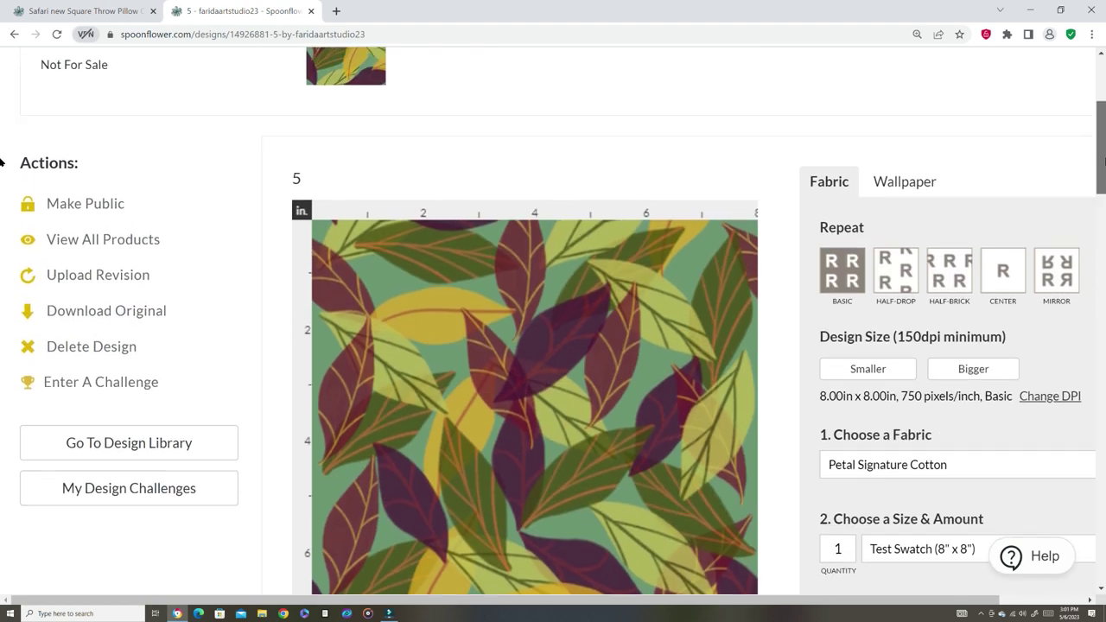
pyautogui.scroll(-3, 0, 165)
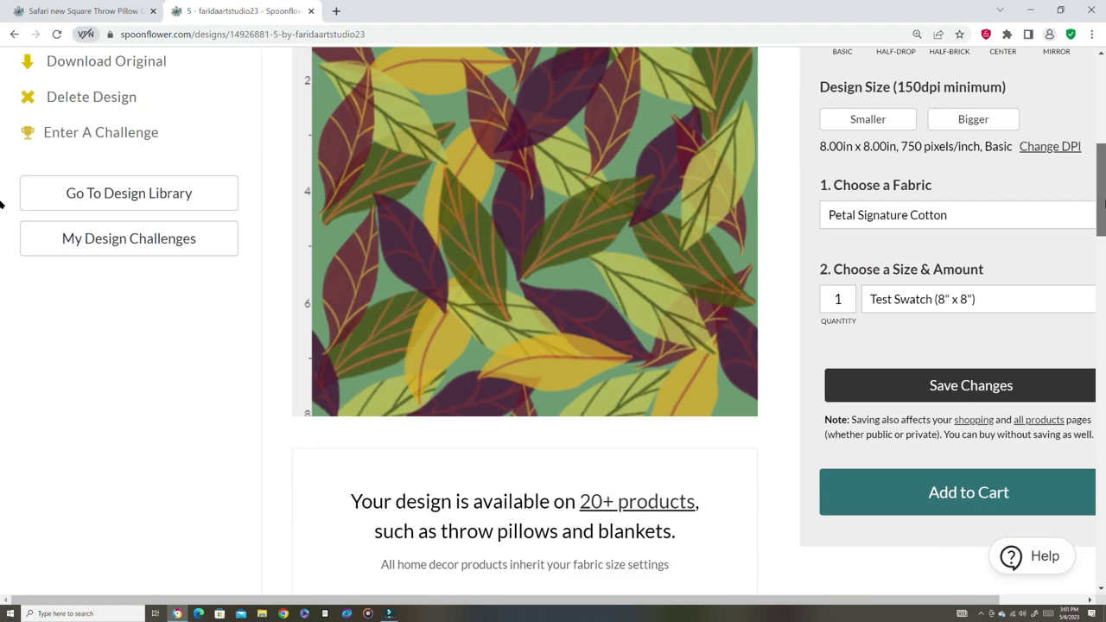
pyautogui.scroll(2, 0, 173)
pyautogui.scroll(-1, 0, 180)
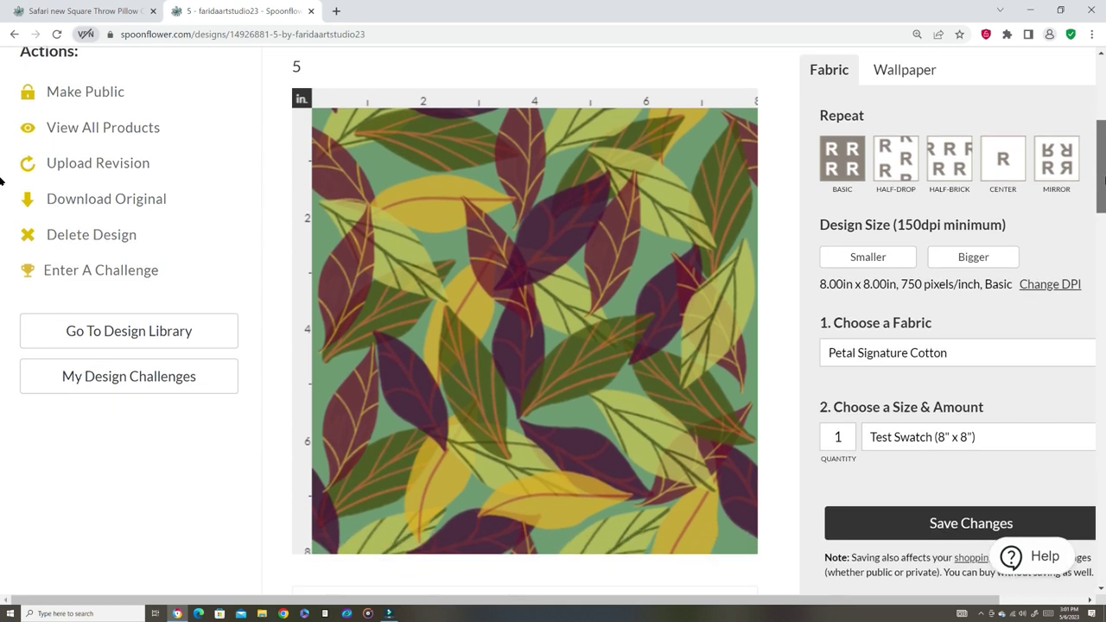
pyautogui.scroll(-10, 1, 180)
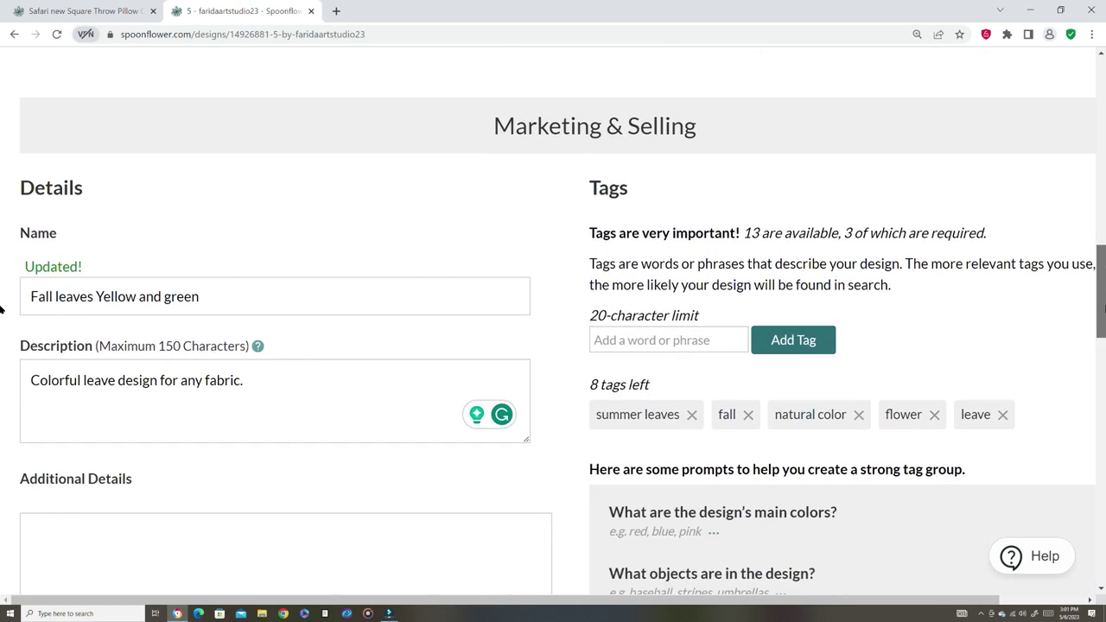
pyautogui.scroll(1, 1099, 318)
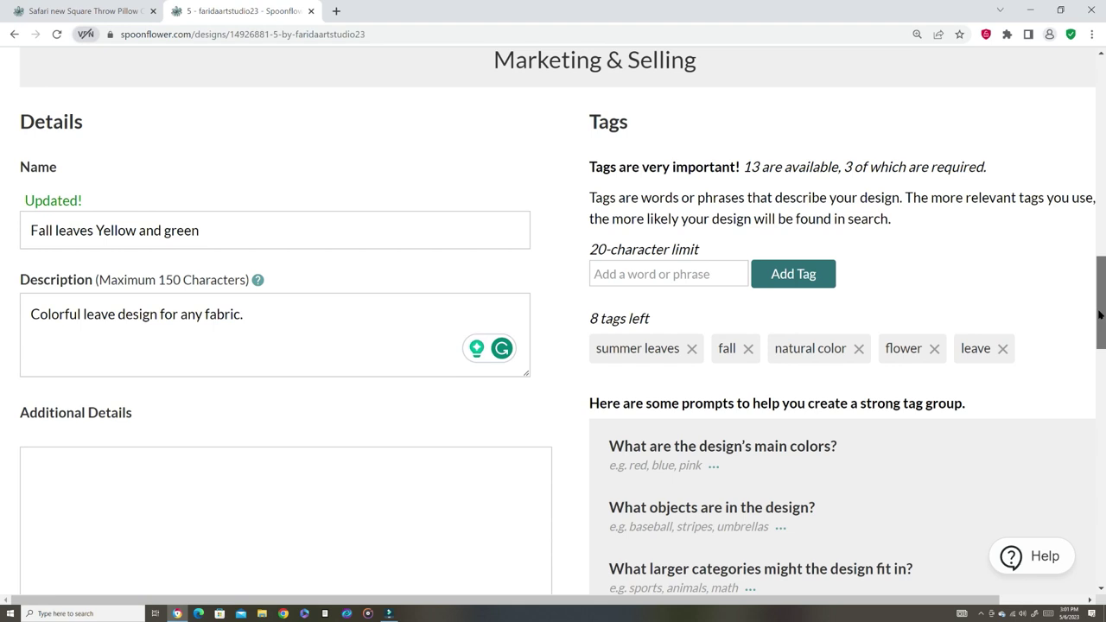
# Step: Post the design's comment form without entering any text
pyautogui.moveTo(1100, 315); pyautogui.dragTo(1102, 513)
pyautogui.click(1006, 264)
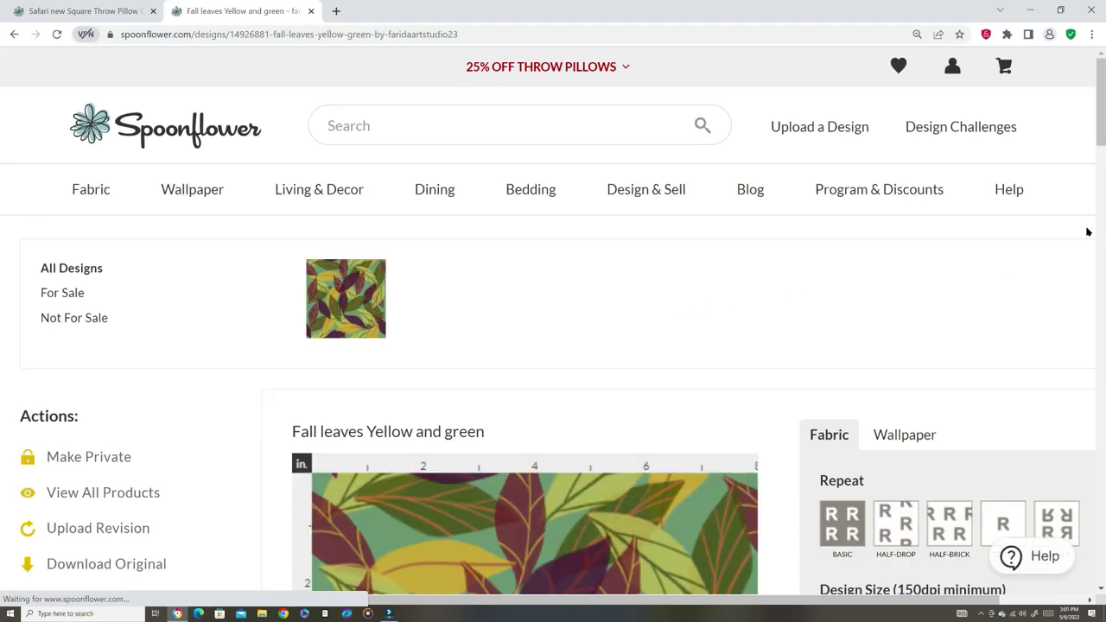
# Step: Examine the reloaded design page, including its name, description, tags, thumbnail choice and comments
pyautogui.moveTo(1023, 218)
pyautogui.scroll(-4, 2, 195)
pyautogui.scroll(-8, 2, 194)
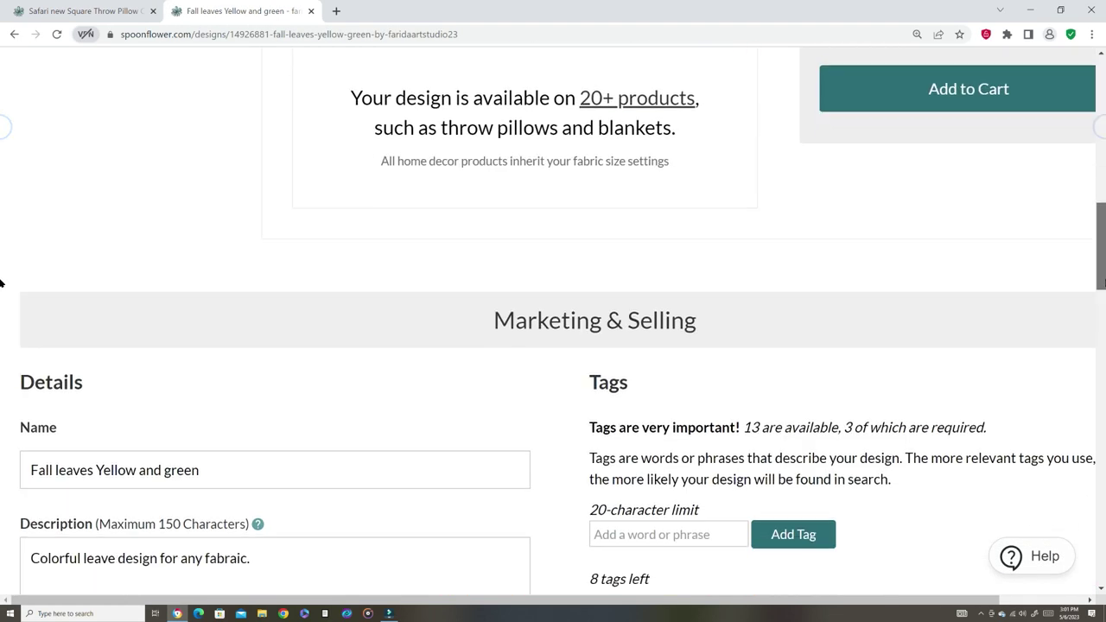
pyautogui.scroll(-10, 0, 335)
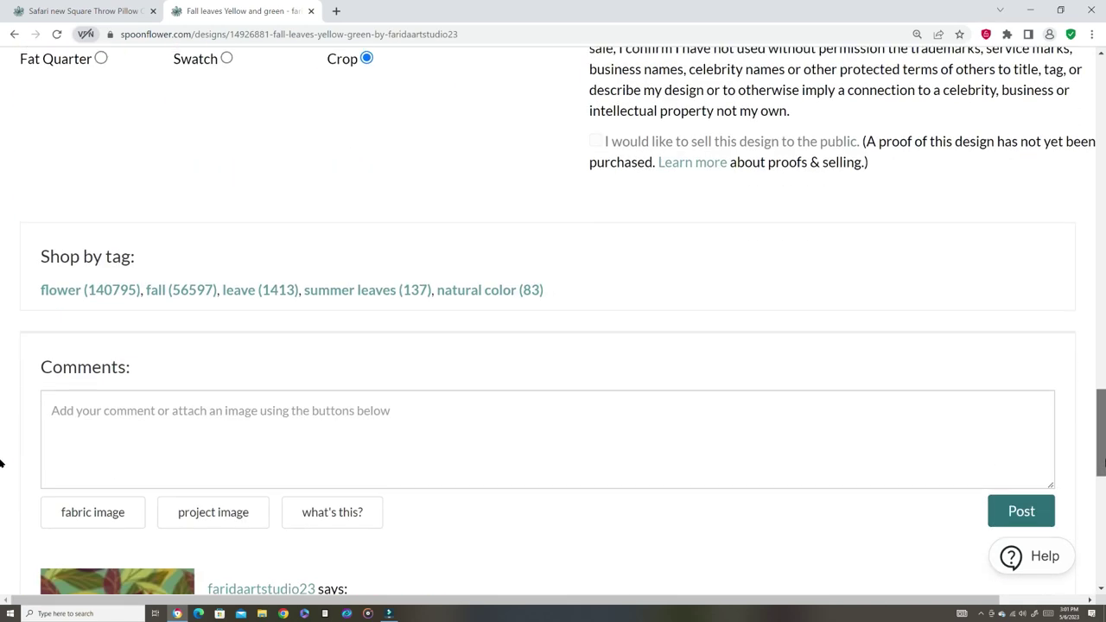
pyautogui.scroll(-2, 0, 510)
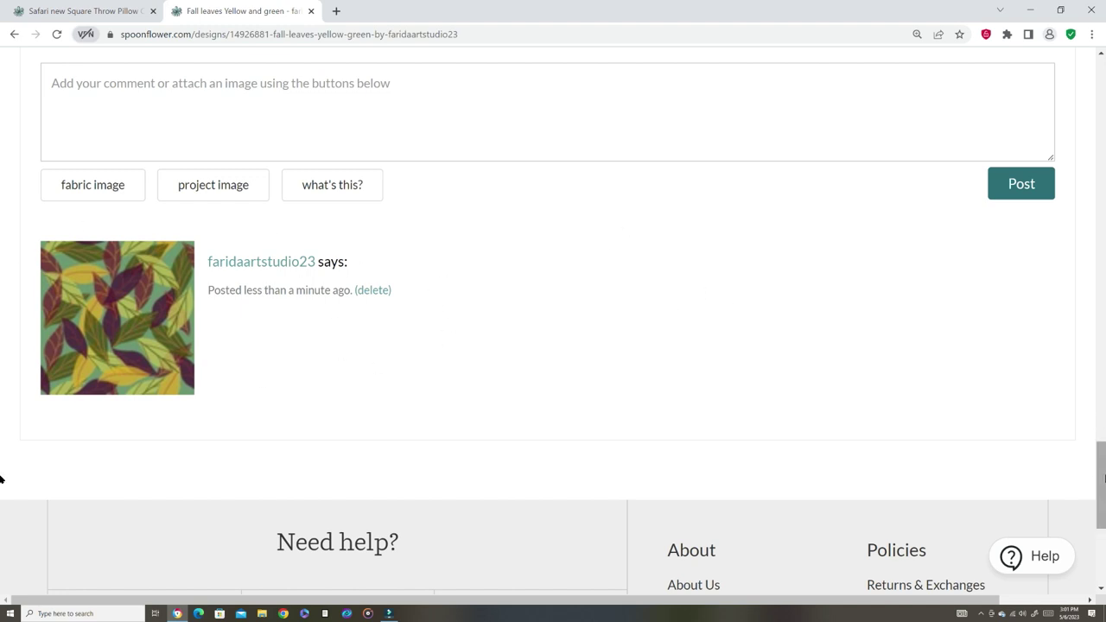
pyautogui.scroll(3, 2, 475)
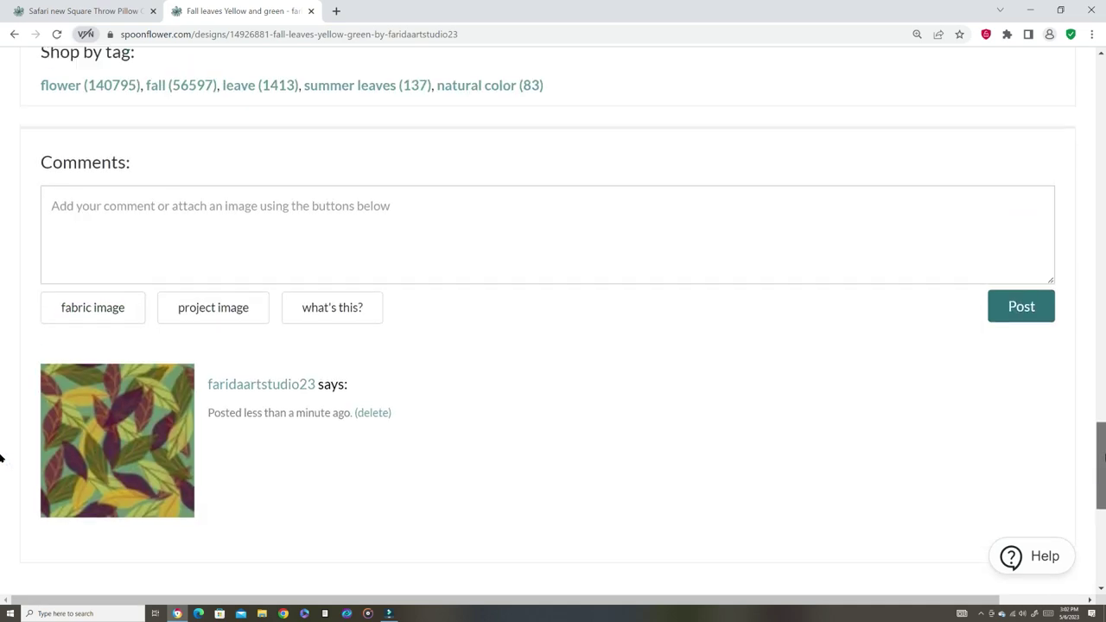
pyautogui.scroll(15, 1076, 158)
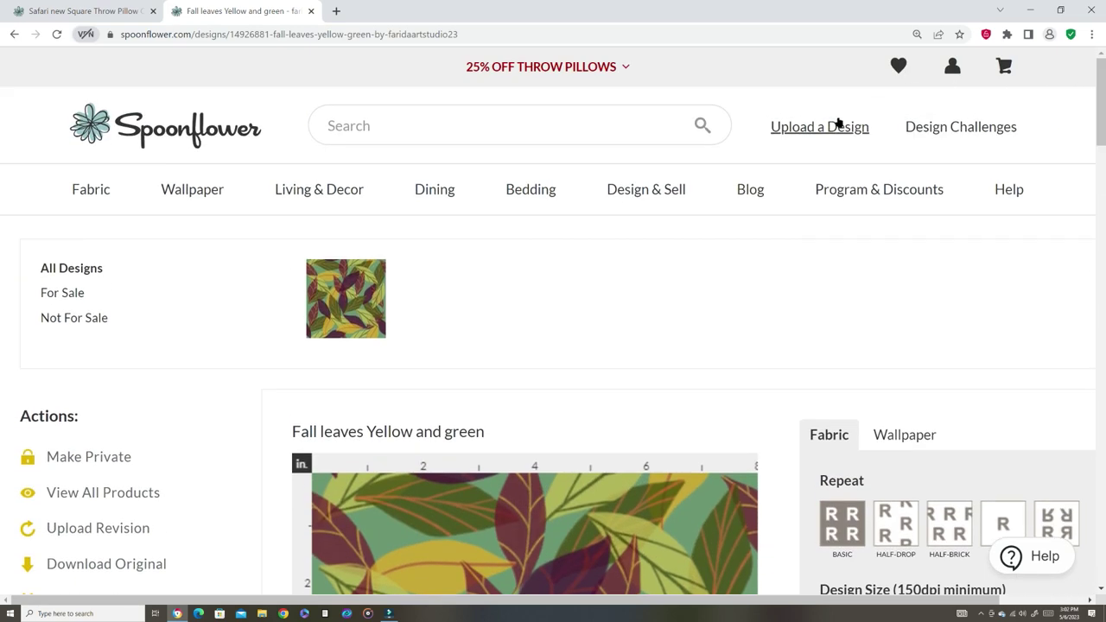
# Step: Open the page for uploading a new design and start choosing the files to upload
pyautogui.click(838, 124)
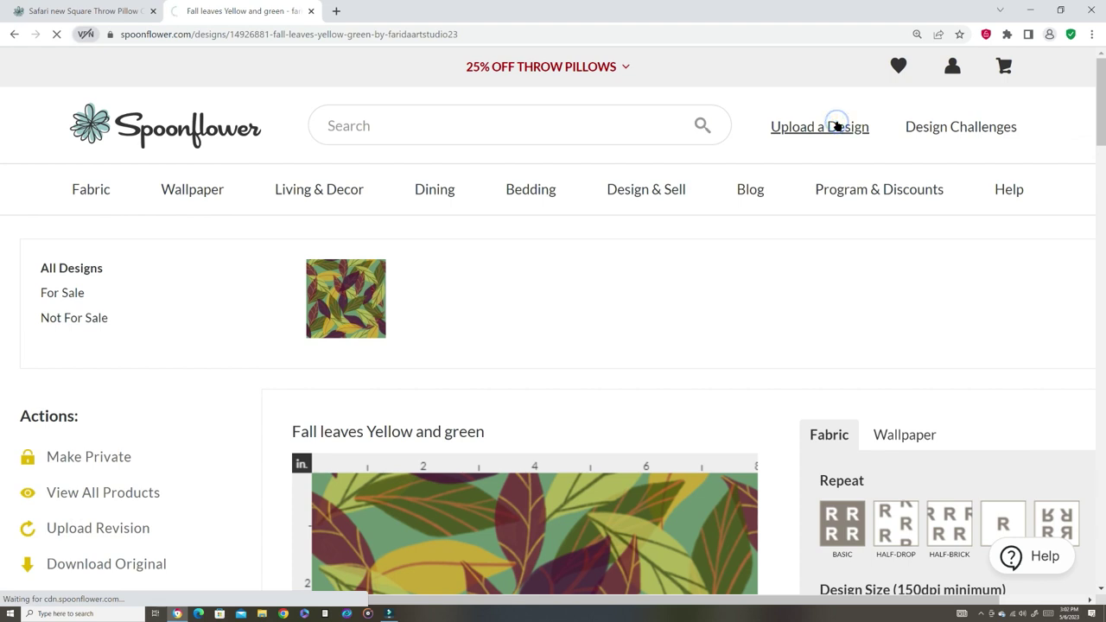
pyautogui.moveTo(981, 189)
pyautogui.scroll(-3, 1, 155)
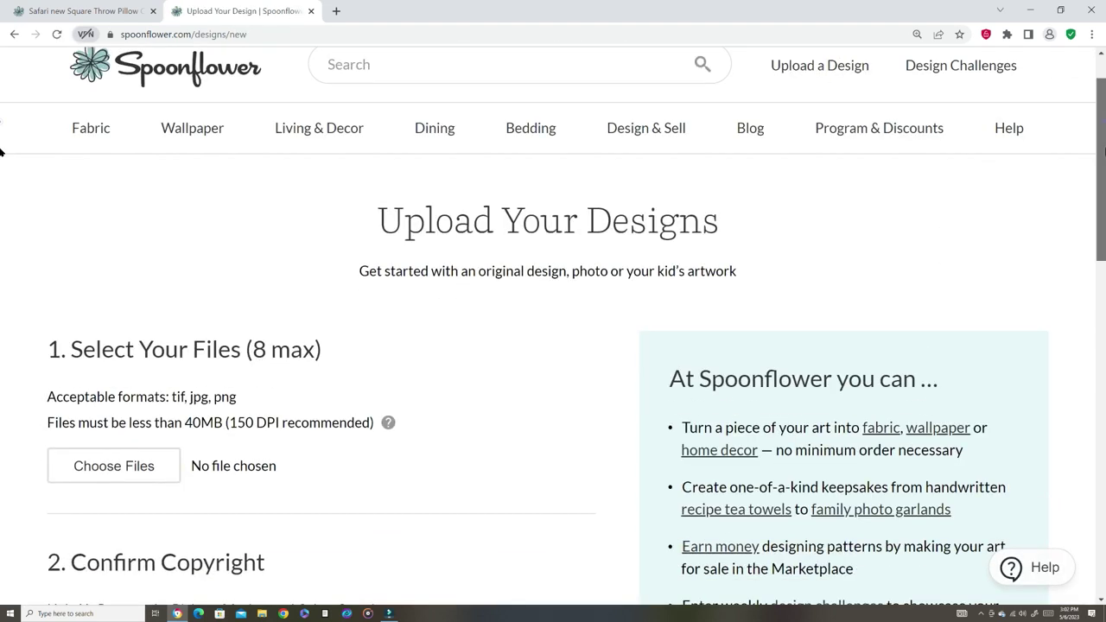
pyautogui.scroll(-1, 2, 187)
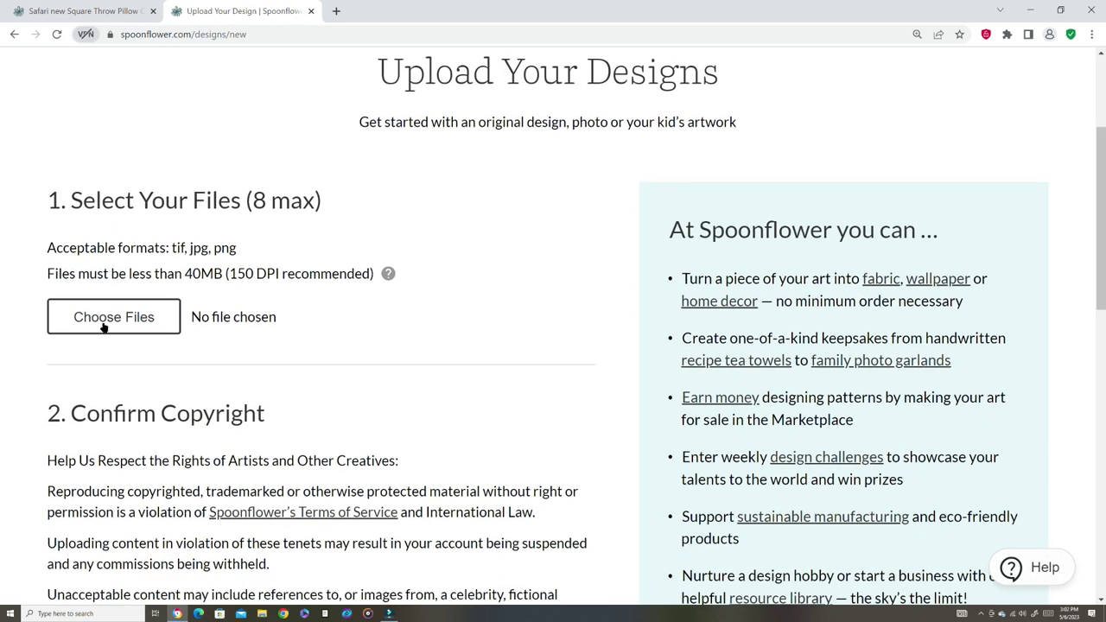
pyautogui.click(103, 326)
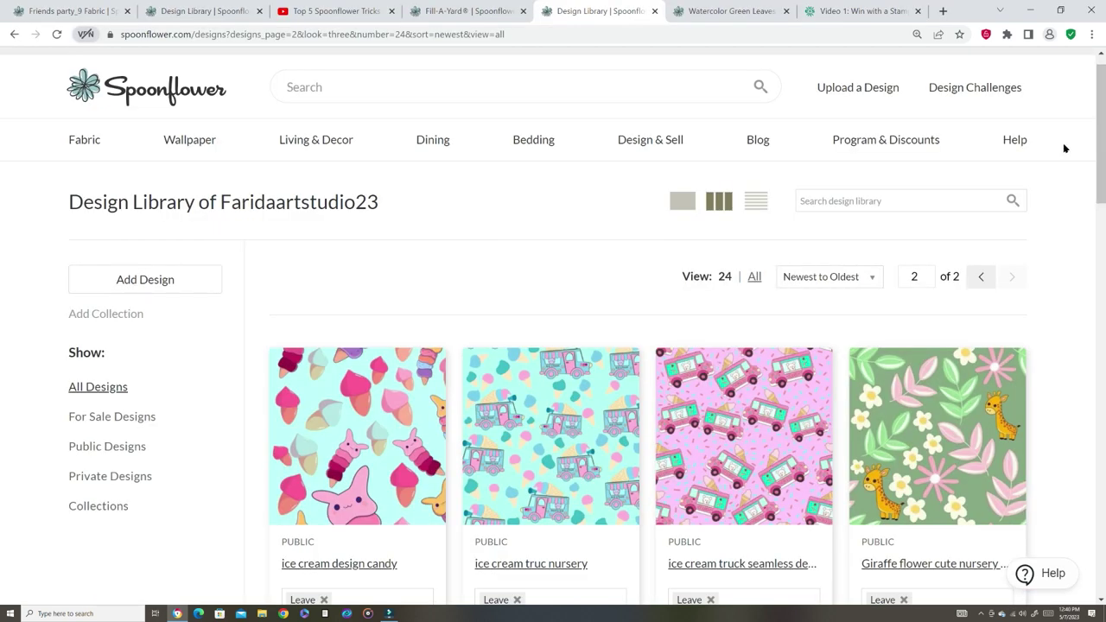
# Step: Look through the designs on page 2 of the design library and go back to page 1
pyautogui.scroll(-2, 2, 160)
pyautogui.scroll(-3, 2, 165)
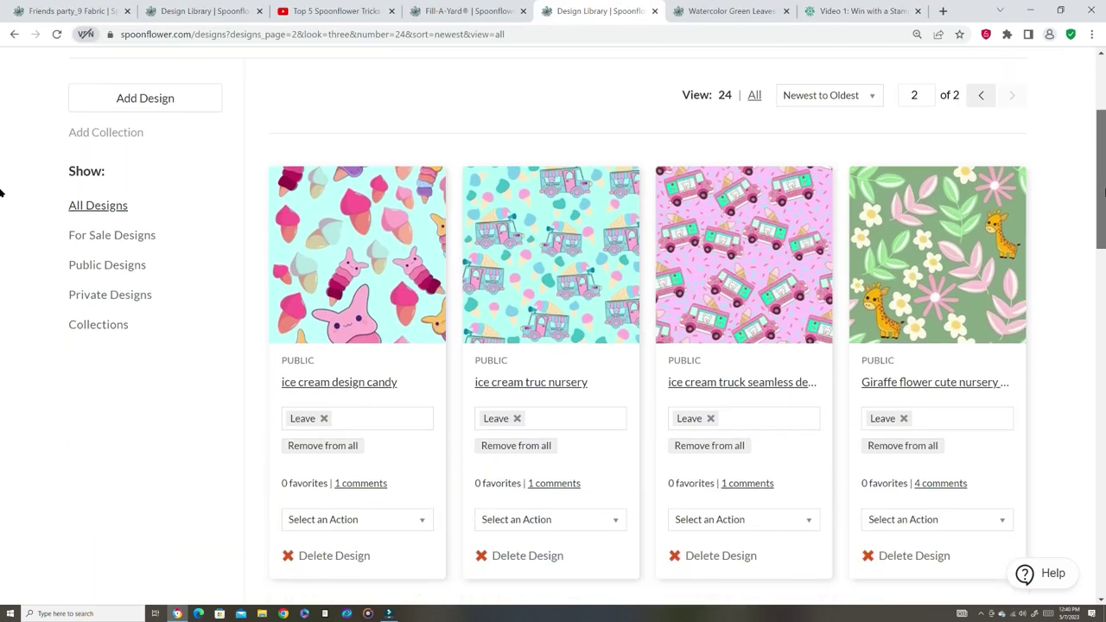
pyautogui.scroll(-2, 2, 234)
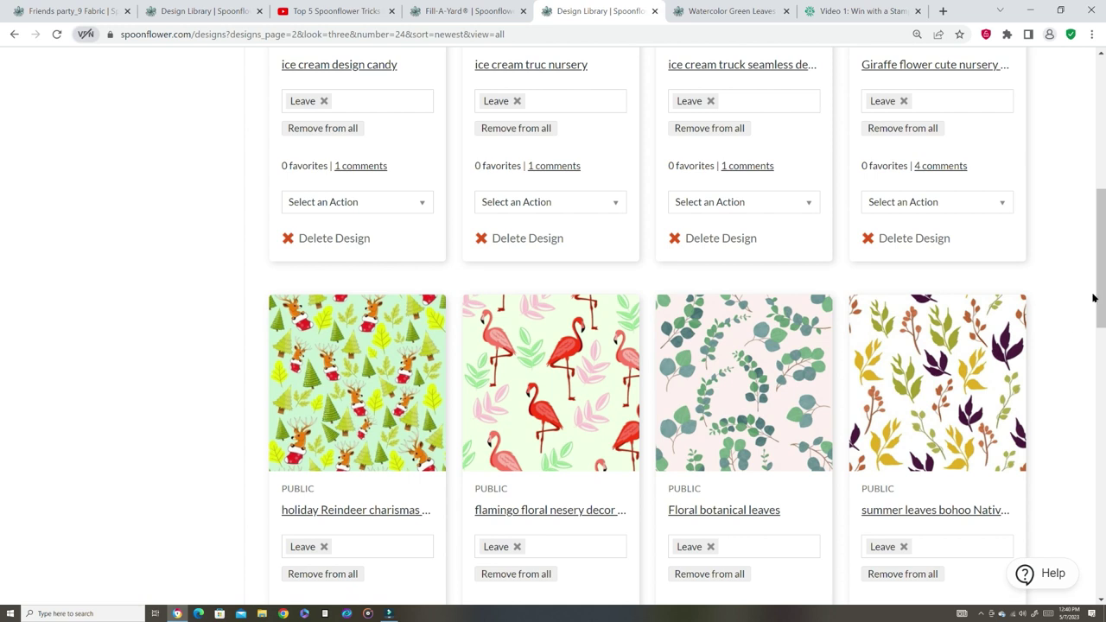
pyautogui.scroll(-2, 2, 292)
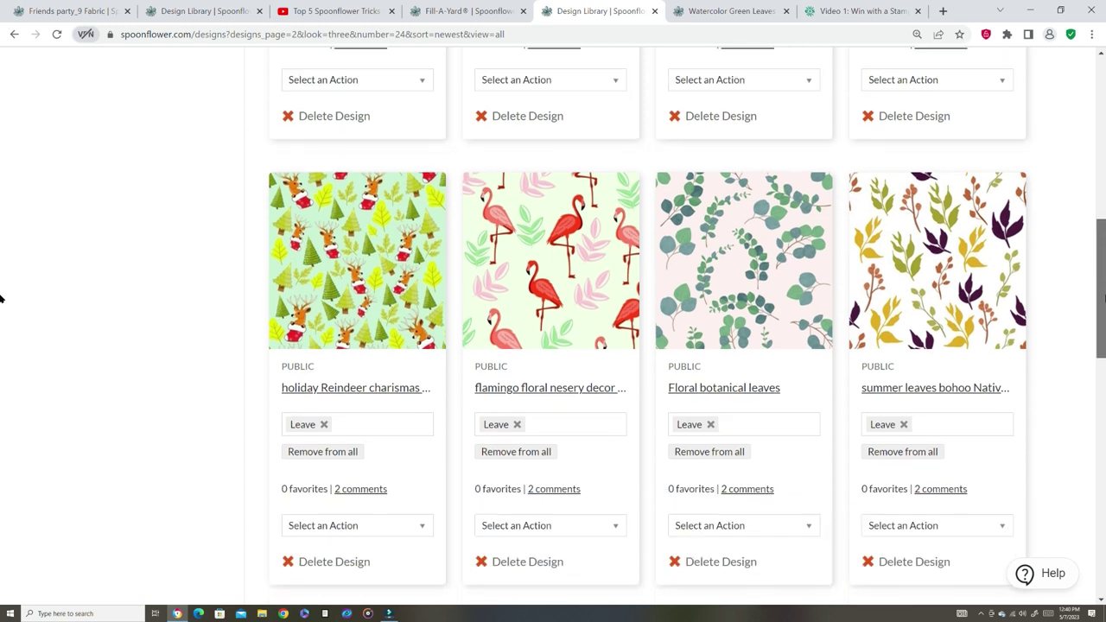
pyautogui.scroll(3, 2, 259)
pyautogui.scroll(-5, 2, 314)
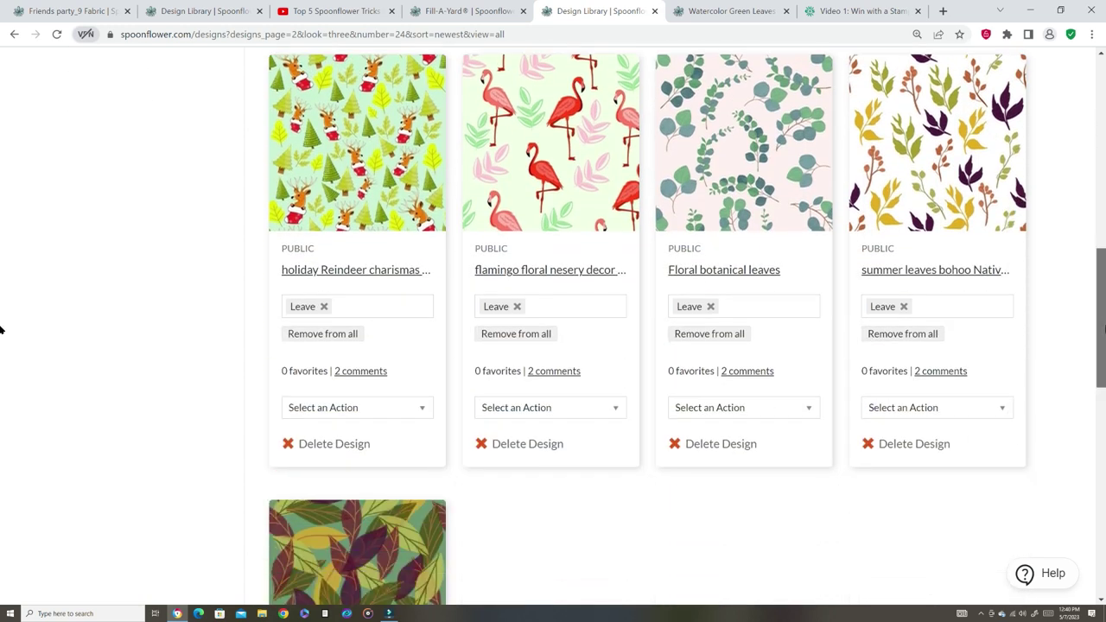
pyautogui.scroll(-3, 2, 329)
pyautogui.scroll(12, 2, 306)
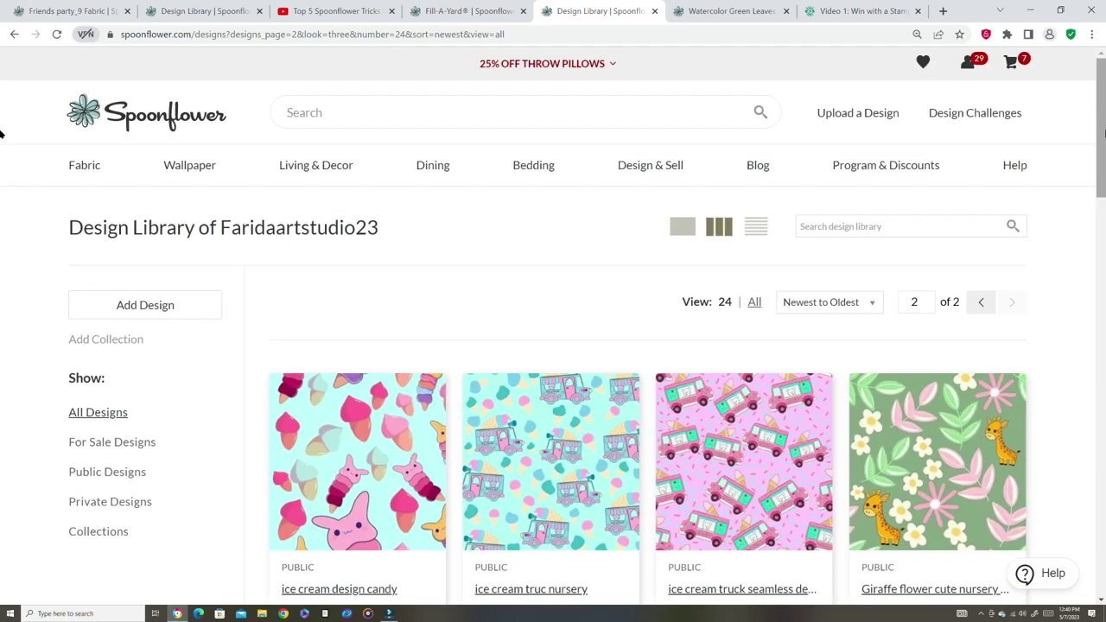
pyautogui.click(984, 310)
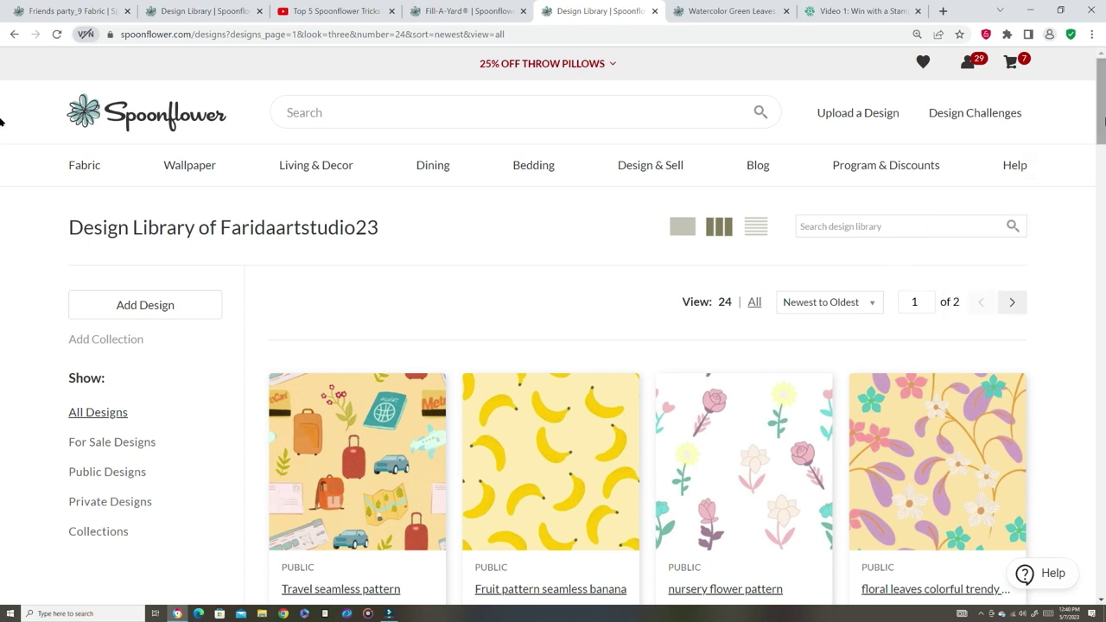
# Step: Open the shopping cart, review its fabric swatches without applying coupons, and close the cart
pyautogui.click(1023, 69)
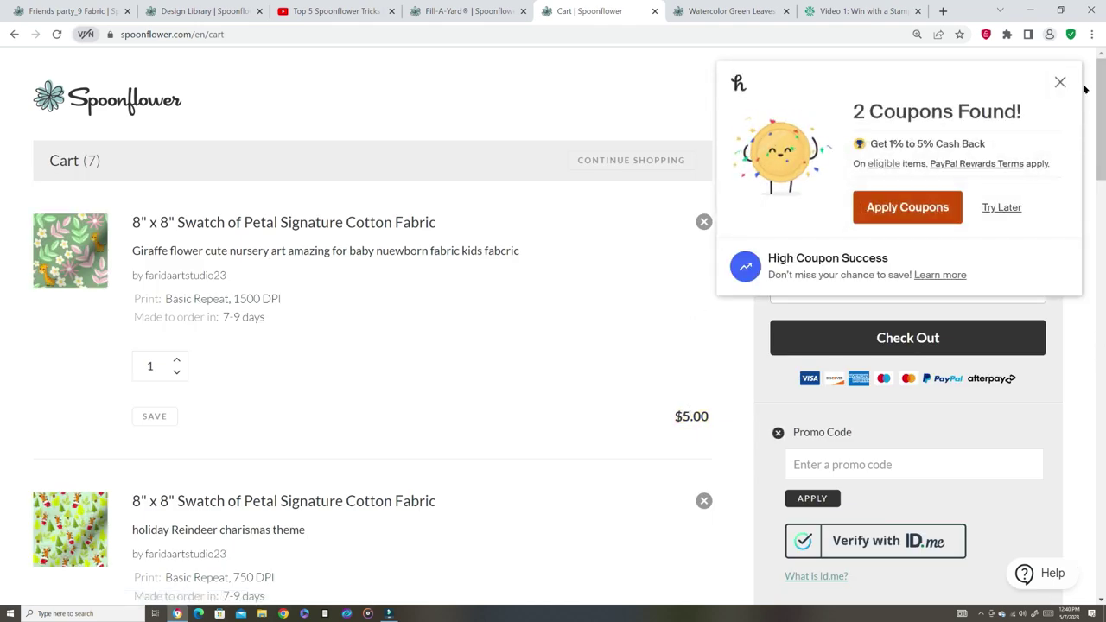
pyautogui.click(1060, 83)
pyautogui.scroll(-6, 5, 217)
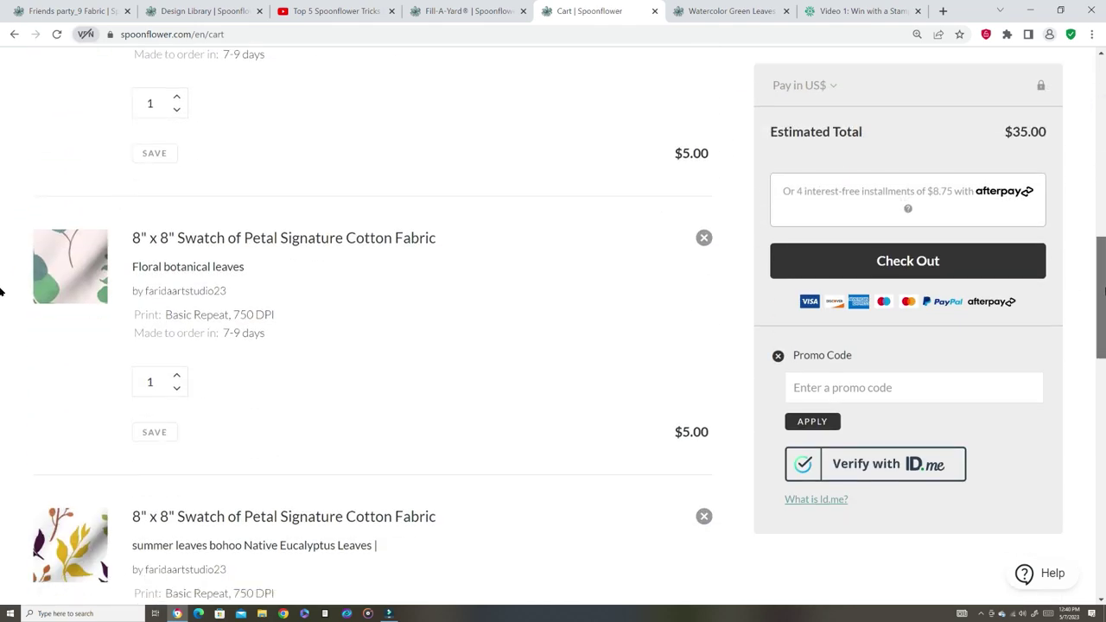
pyautogui.scroll(-3, 5, 292)
pyautogui.scroll(10, 9, 292)
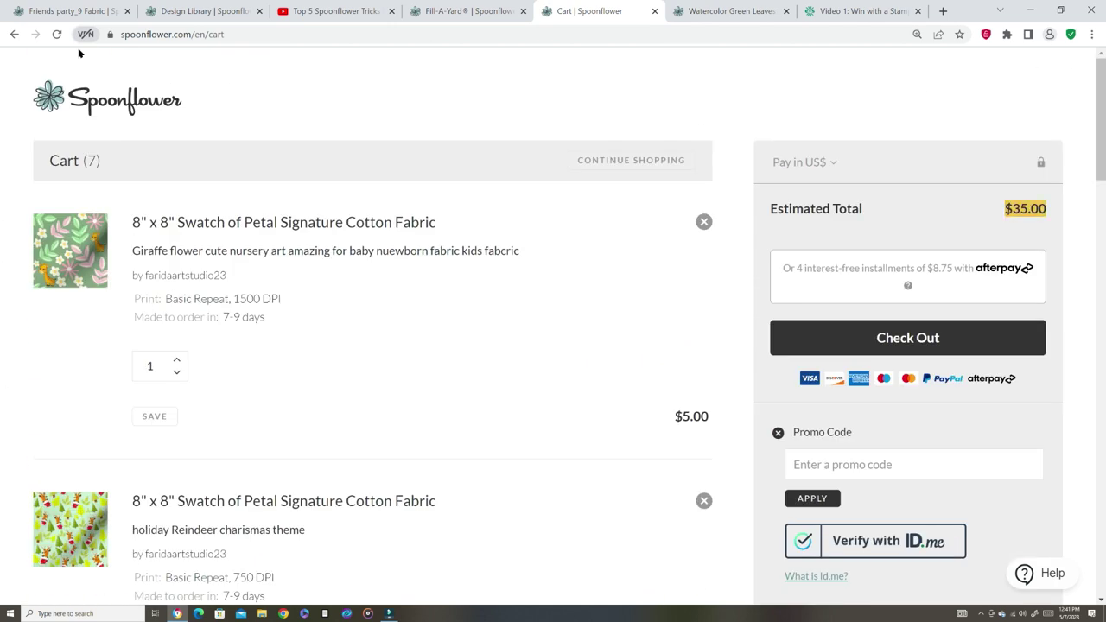
pyautogui.click(655, 11)
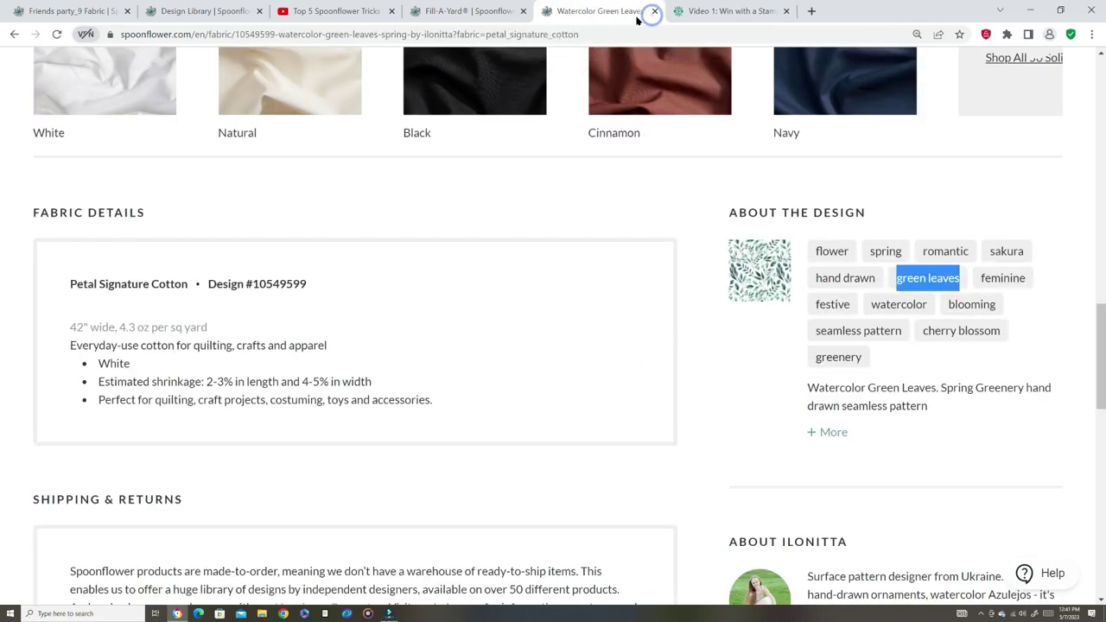
# Step: Switch to the Fill-A-Yard page and open the account's design library from there
pyautogui.scroll(10, 837, 210)
pyautogui.click(560, 7)
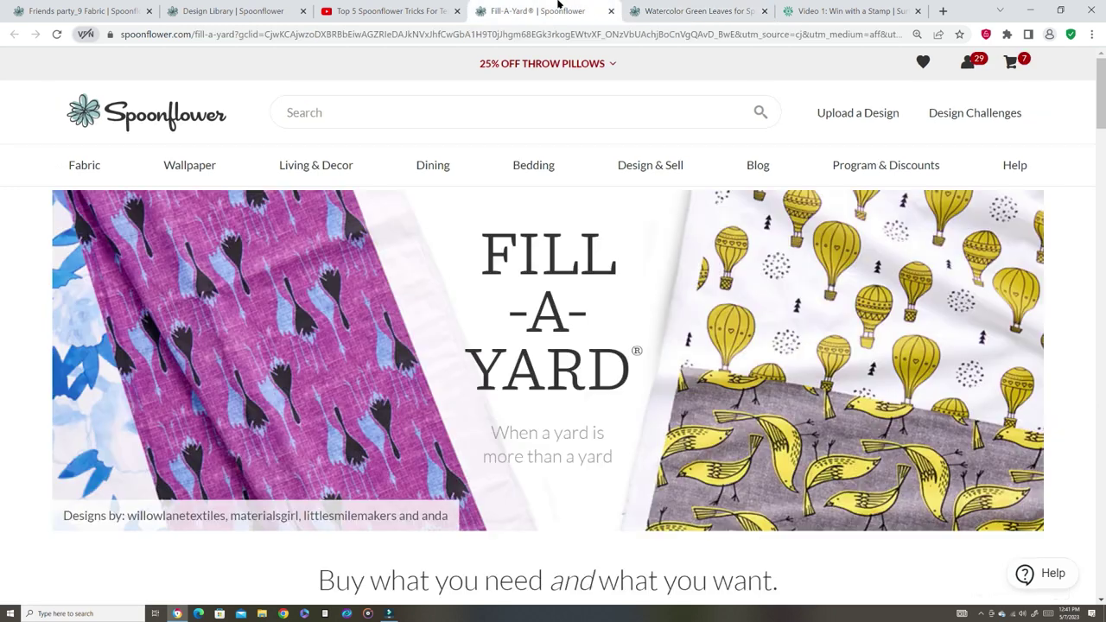
pyautogui.click(968, 62)
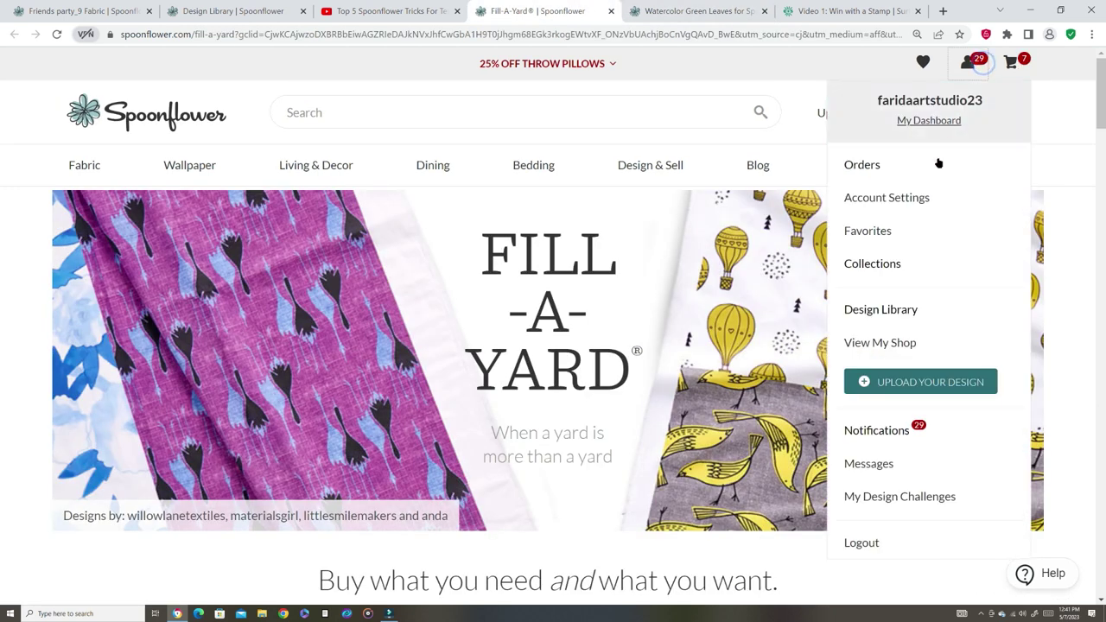
pyautogui.click(938, 309)
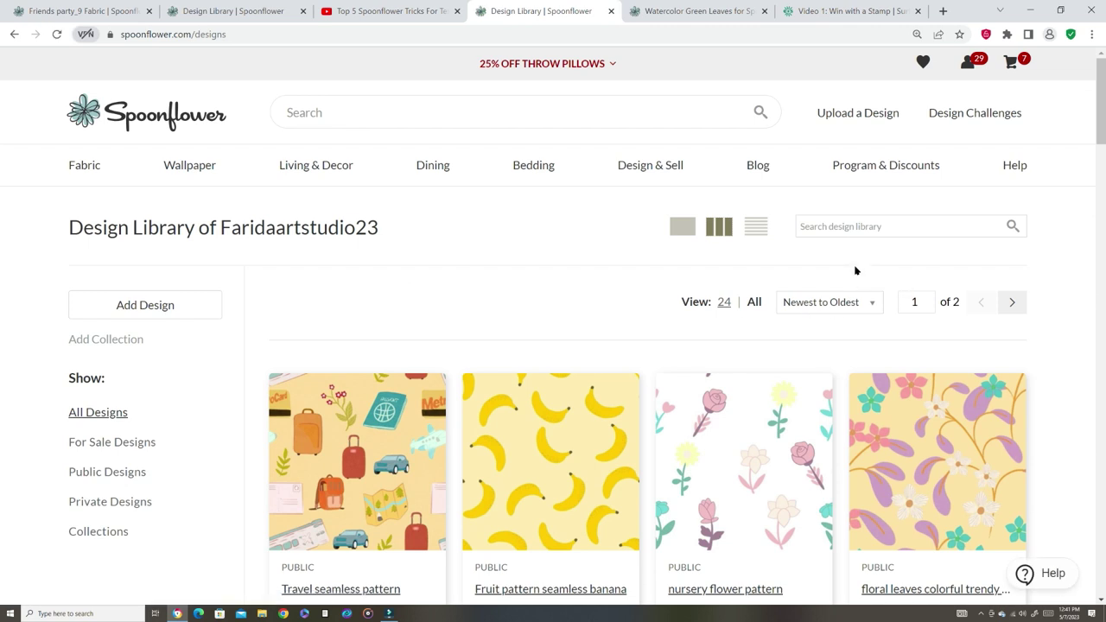
pyautogui.moveTo(1102, 115); pyautogui.dragTo(950, 123)
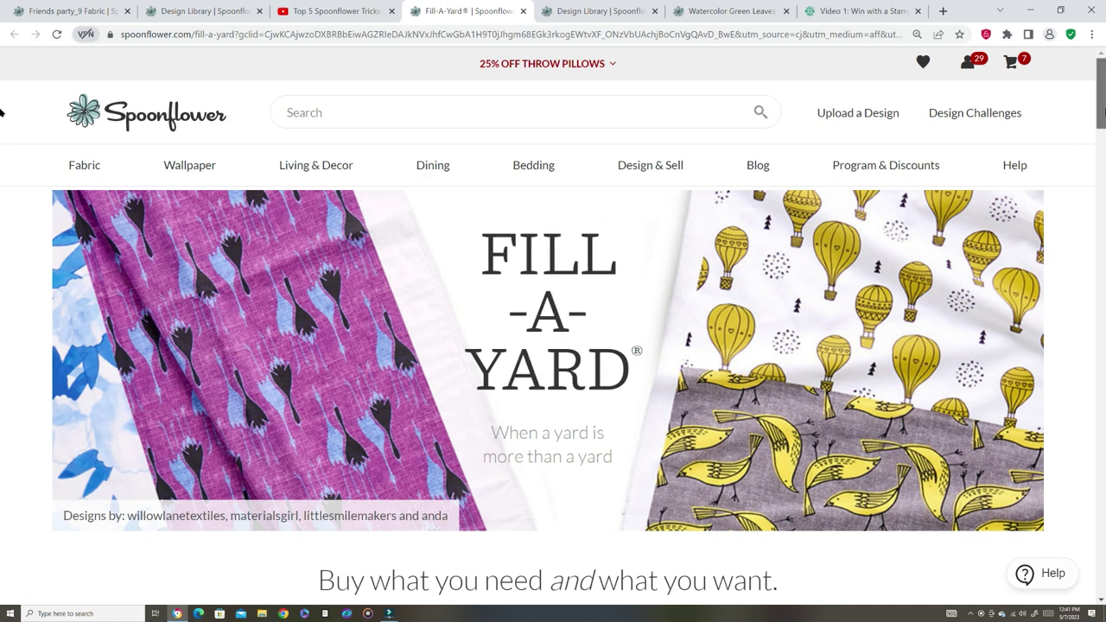
# Step: Examine the Fill-A-Yard page's instructions, template options, project examples and starter collections
pyautogui.scroll(-5, 3, 109)
pyautogui.scroll(-2, 3, 182)
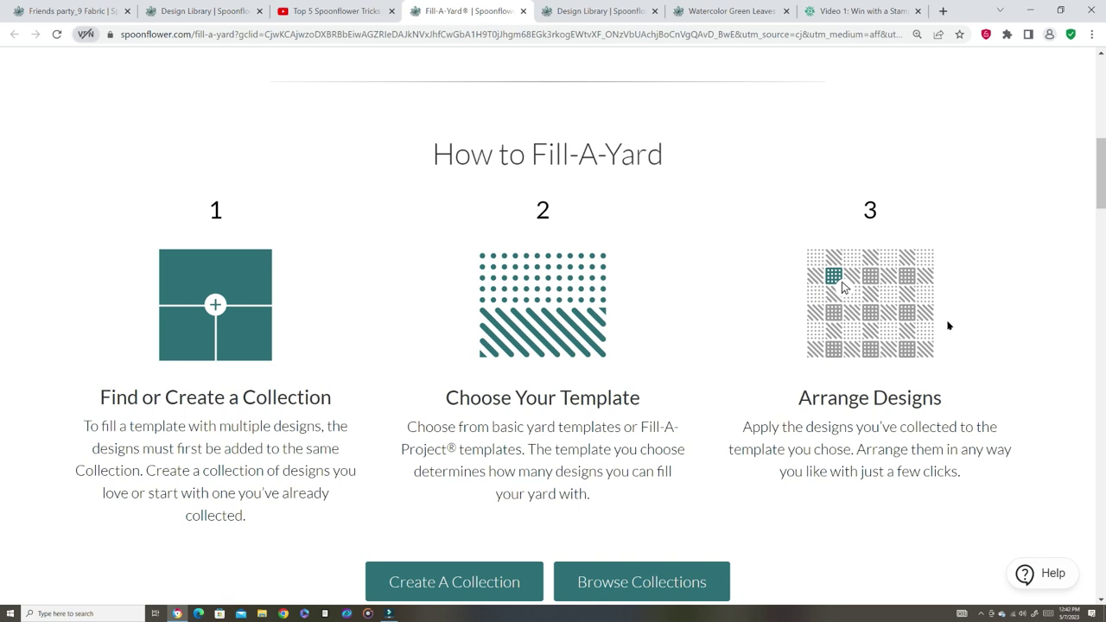
pyautogui.scroll(-7, 3, 202)
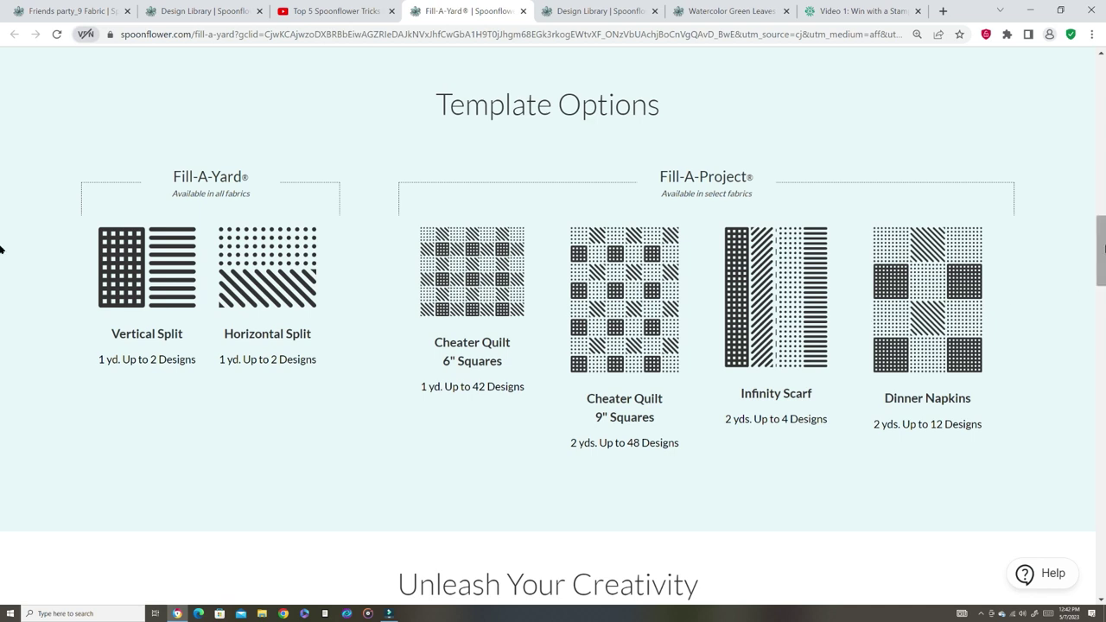
pyautogui.scroll(-7, 1, 251)
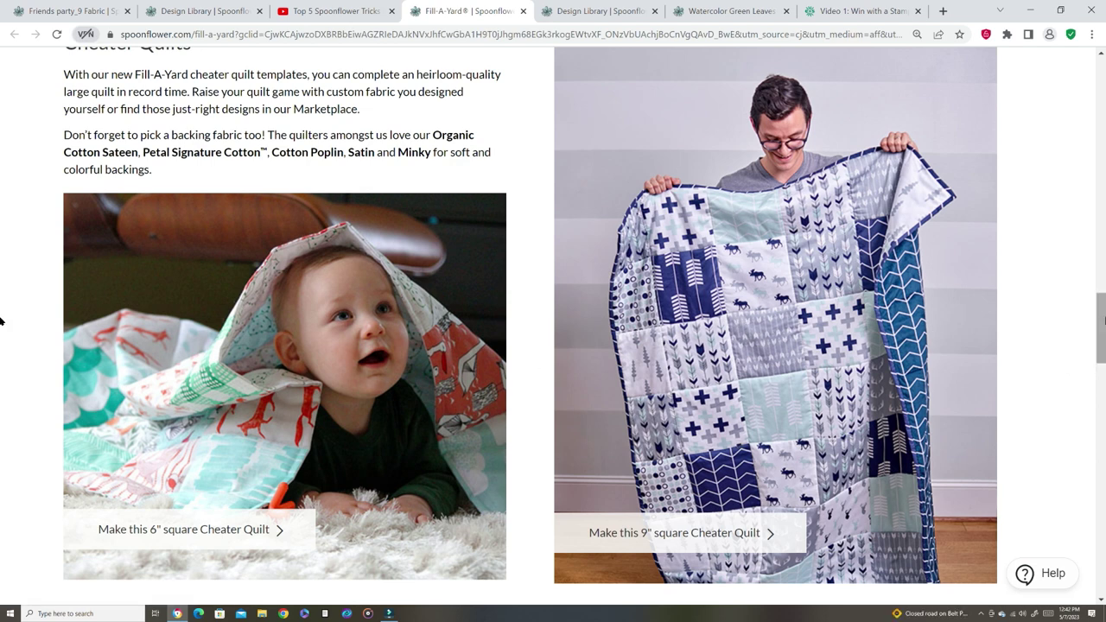
pyautogui.scroll(-5, 3, 328)
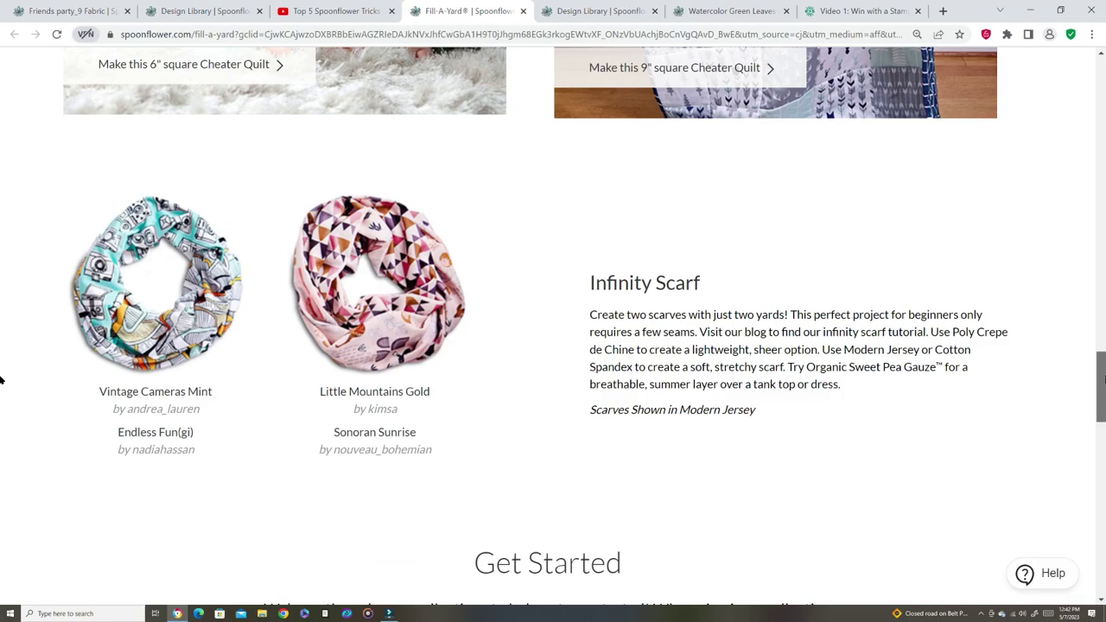
pyautogui.scroll(-5, 2, 385)
pyautogui.scroll(-8, 2, 432)
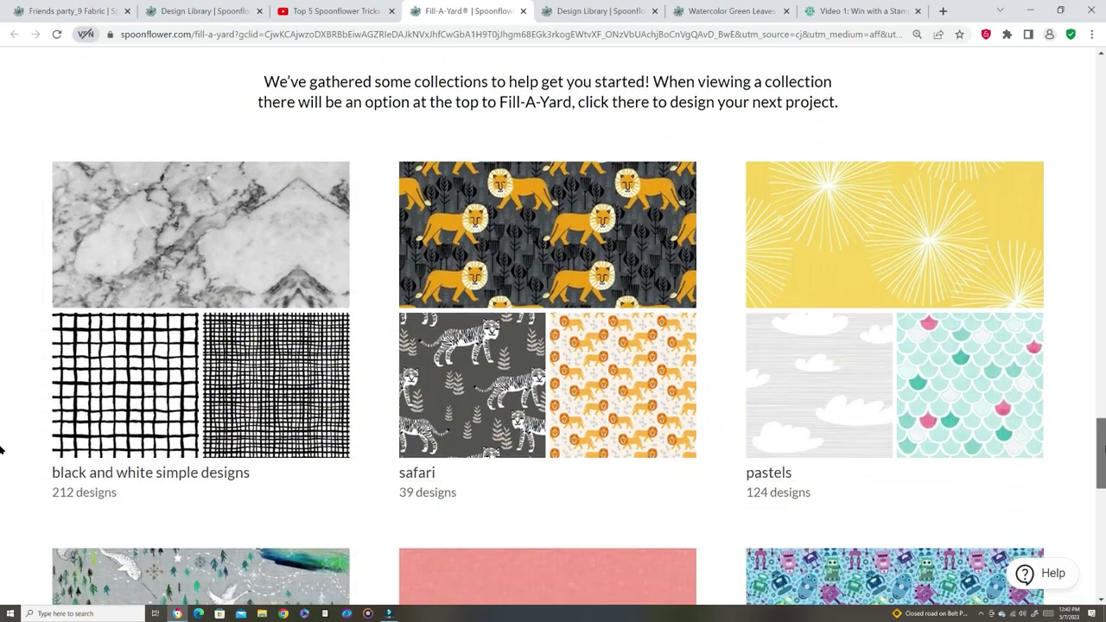
pyautogui.scroll(7, 1093, 330)
pyautogui.scroll(10, 1092, 329)
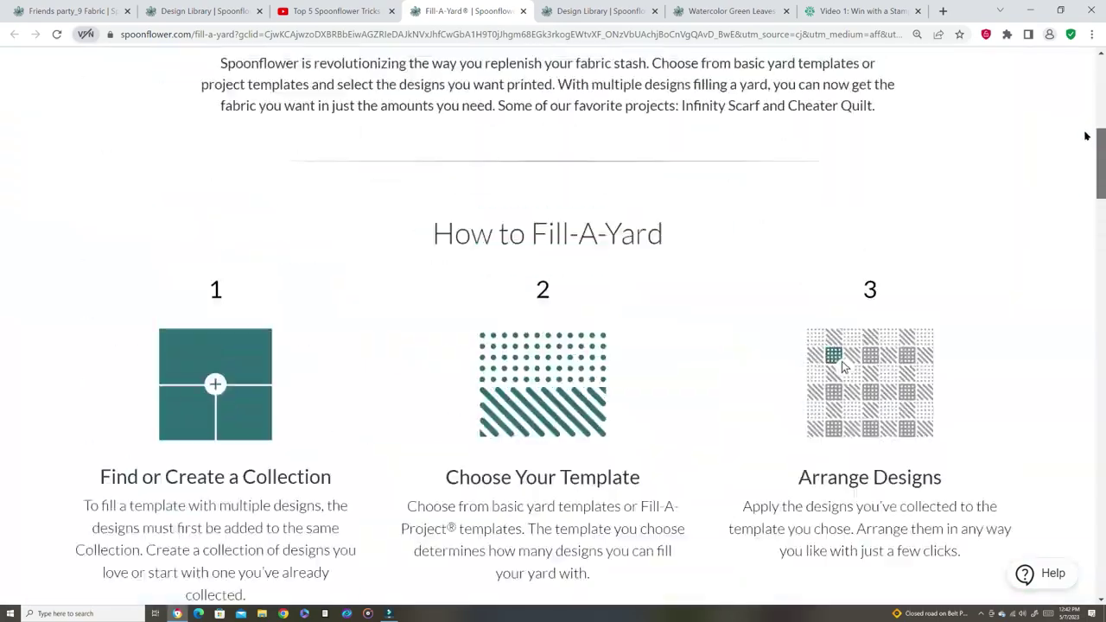
# Step: Go from the Fill-A-Yard instructions to the account's collections and look through the designs in the Leave collection
pyautogui.scroll(-5, 475, 341)
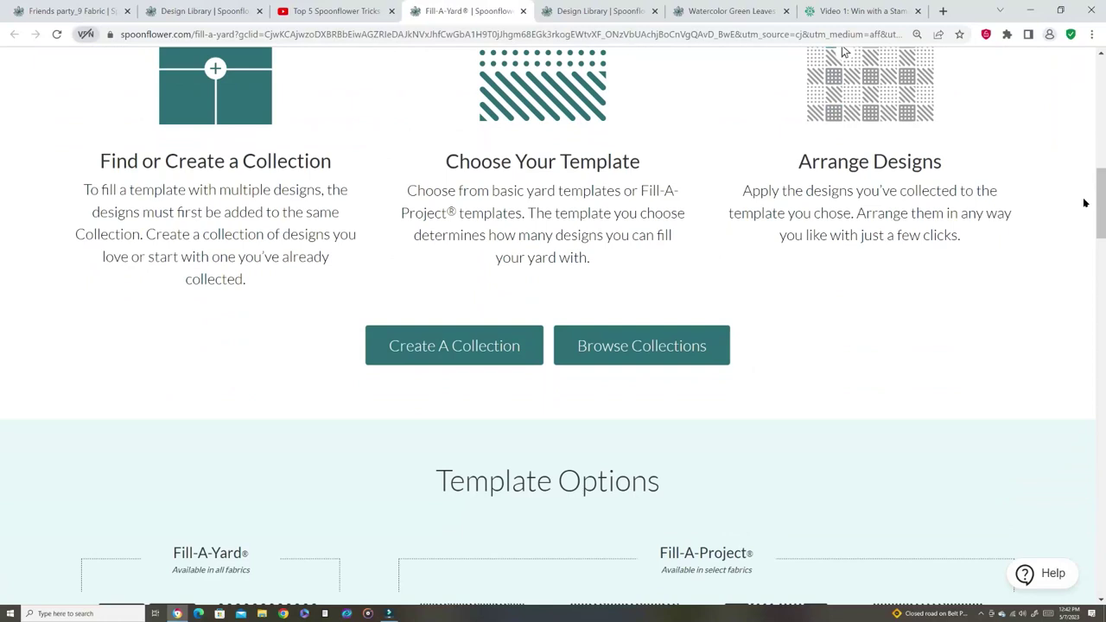
pyautogui.click(476, 346)
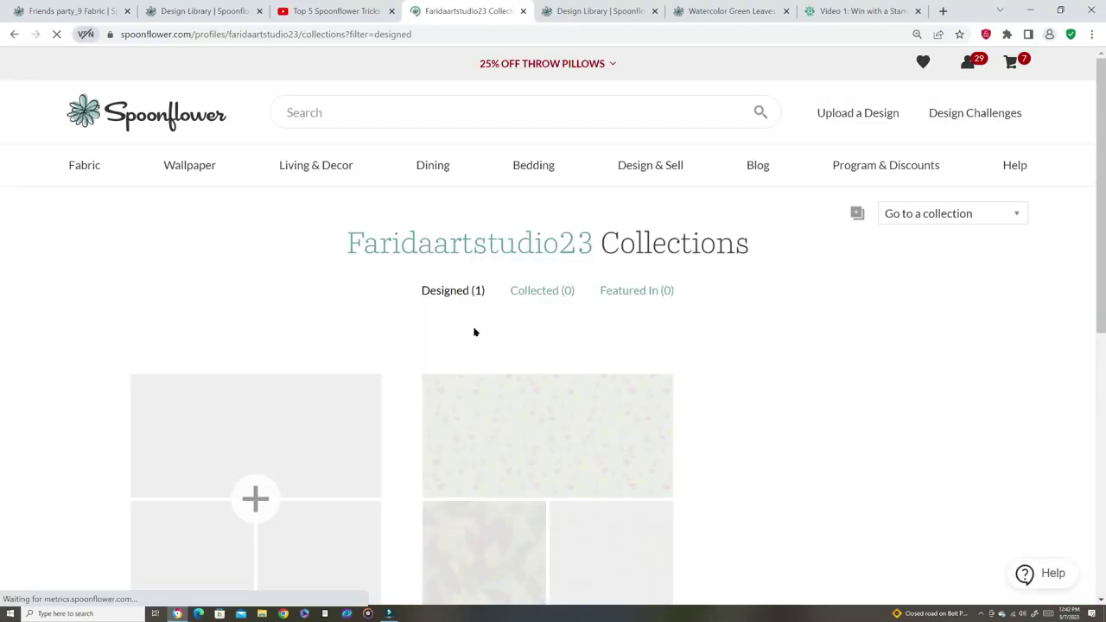
pyautogui.scroll(-2, 3, 214)
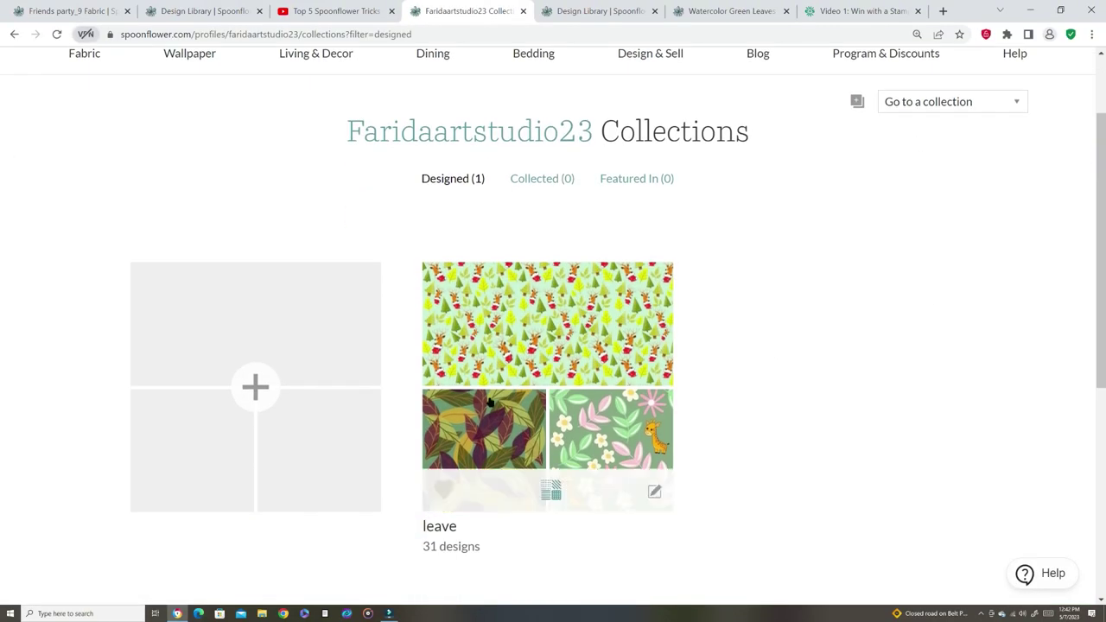
pyautogui.click(558, 394)
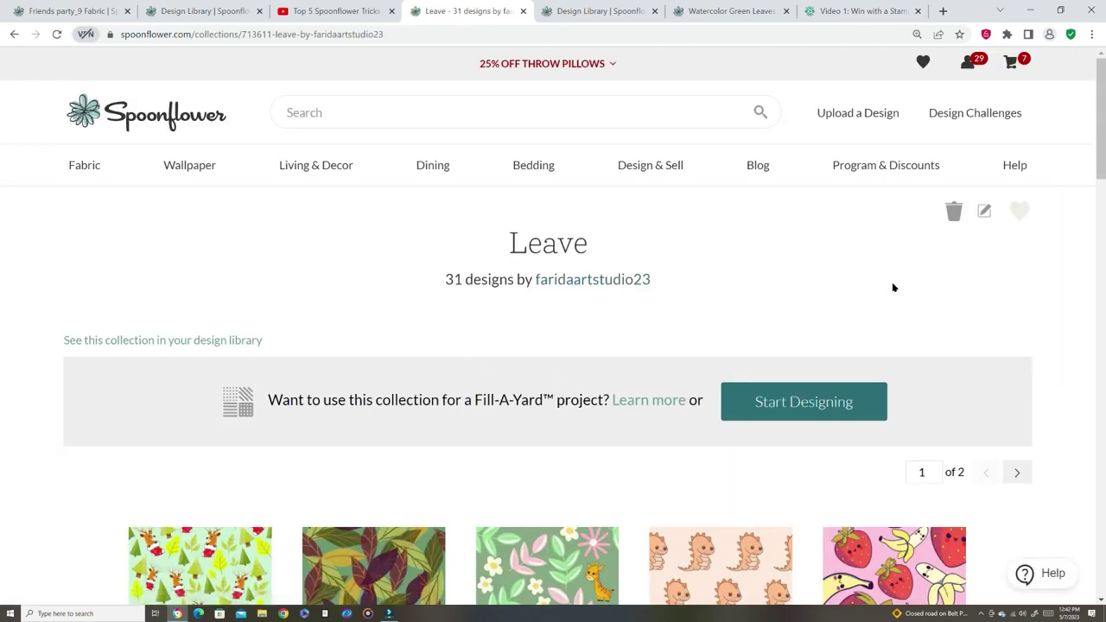
pyautogui.scroll(-14, 2, 345)
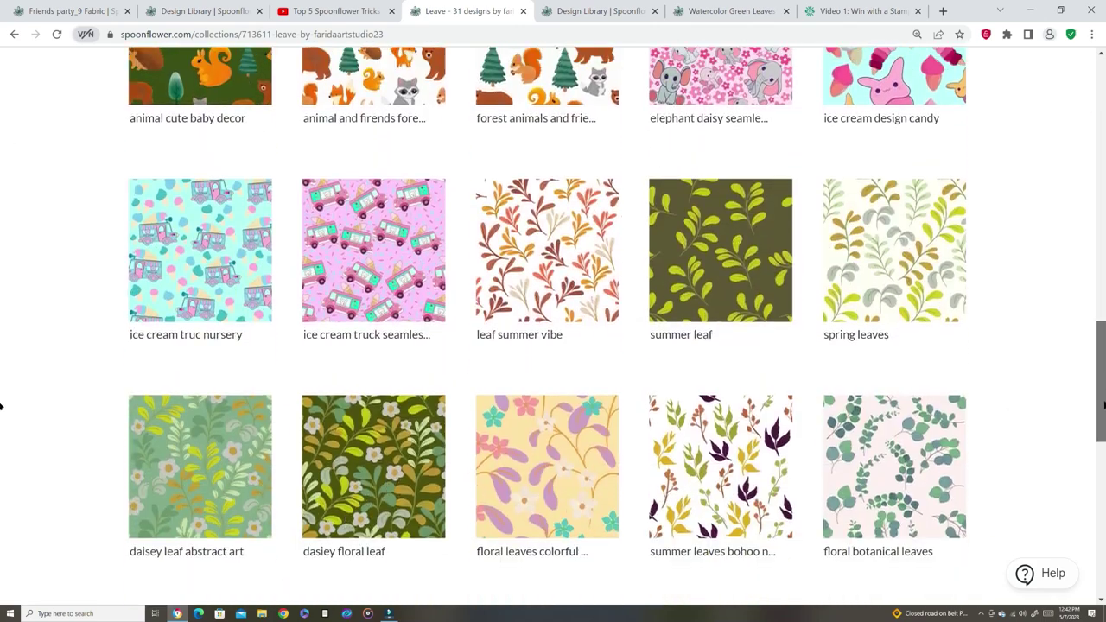
pyautogui.scroll(9, 1052, 246)
pyautogui.scroll(5, 1064, 241)
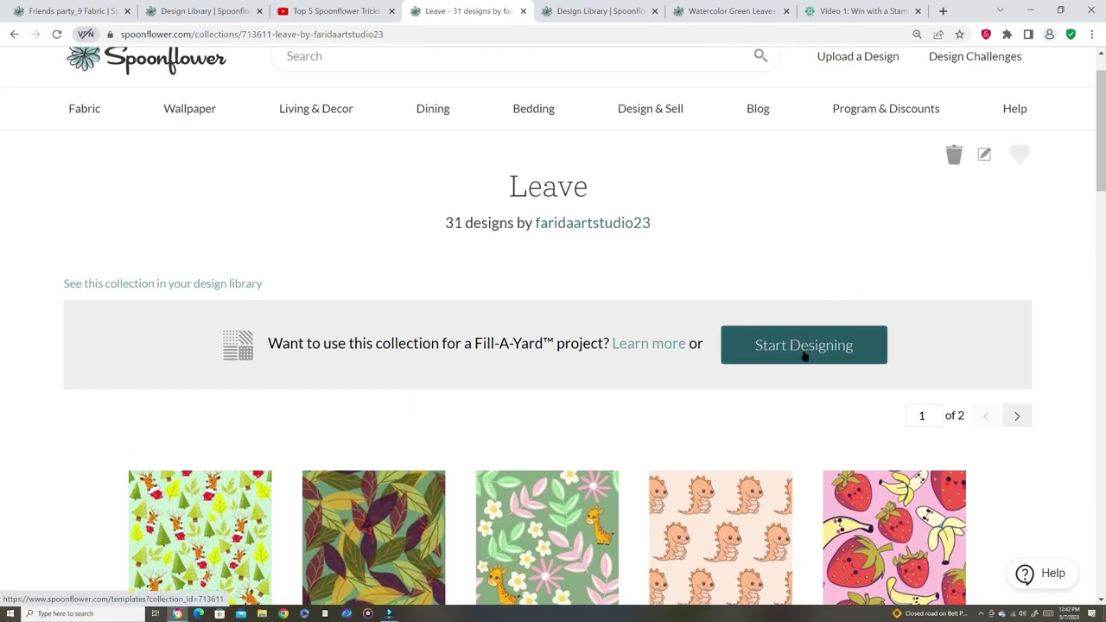
# Step: Start a Fill-A-Yard project with the Leave collection and review the available yard templates
pyautogui.click(803, 354)
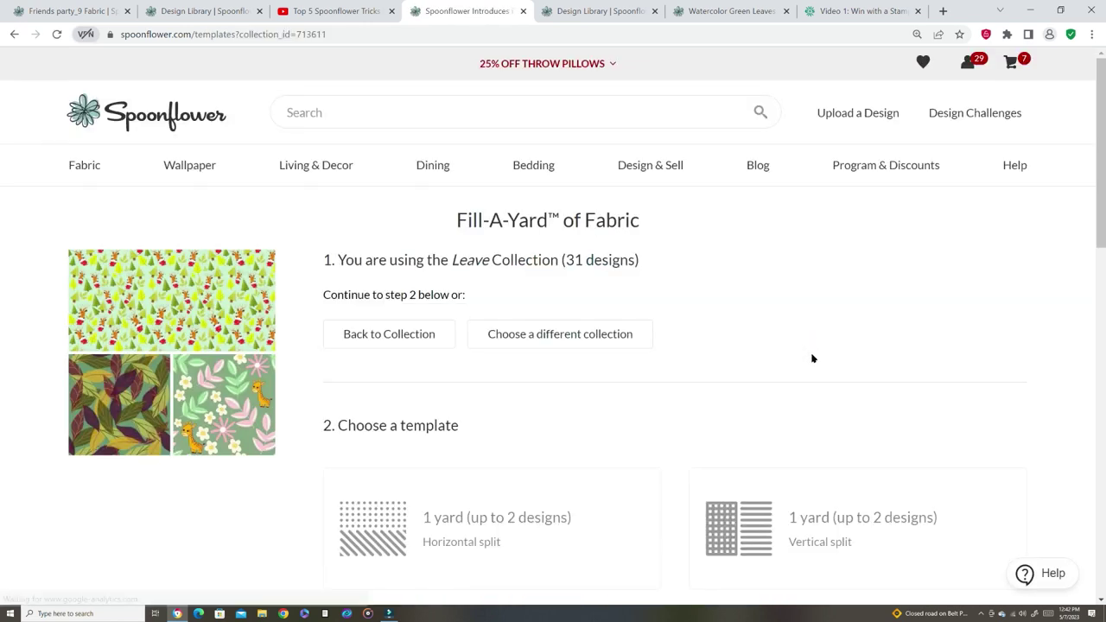
pyautogui.scroll(-2, 1, 203)
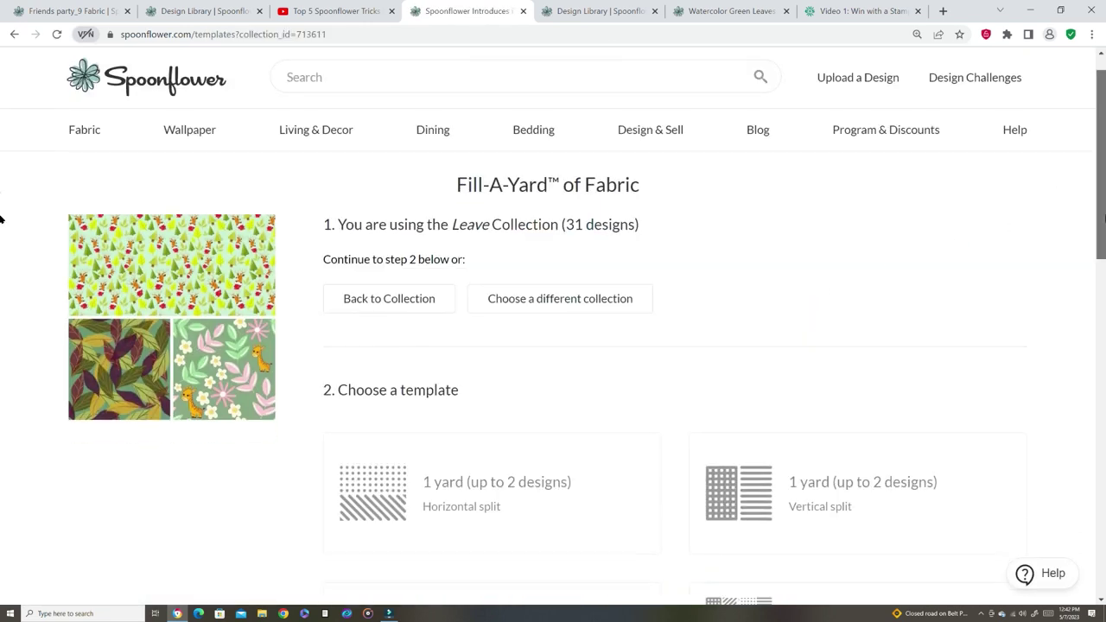
pyautogui.scroll(-3, 1, 230)
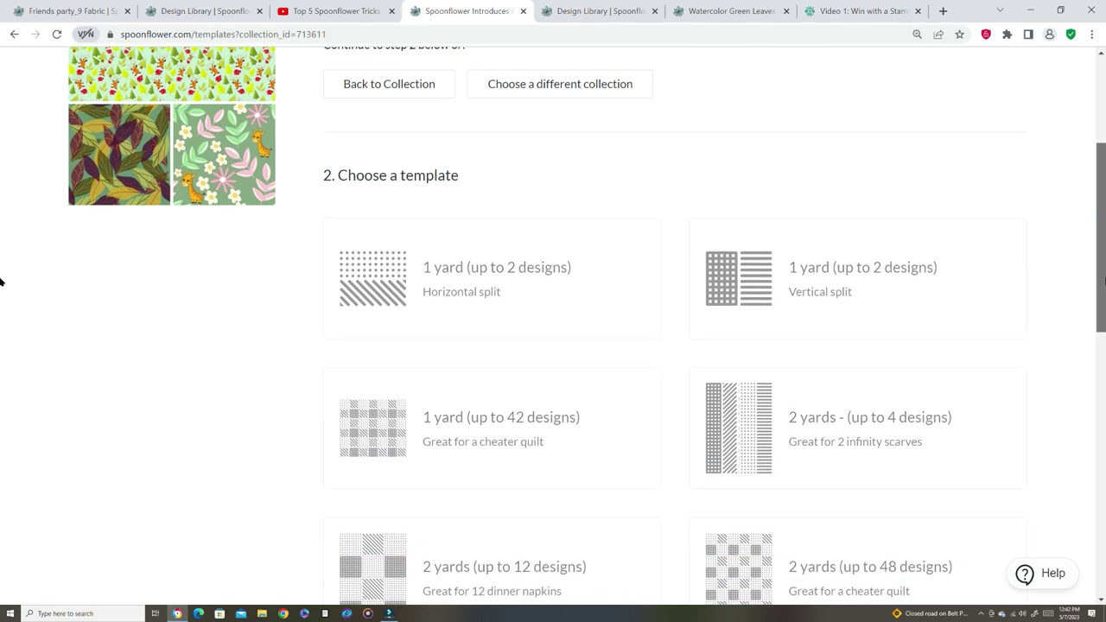
pyautogui.scroll(-1, 1, 285)
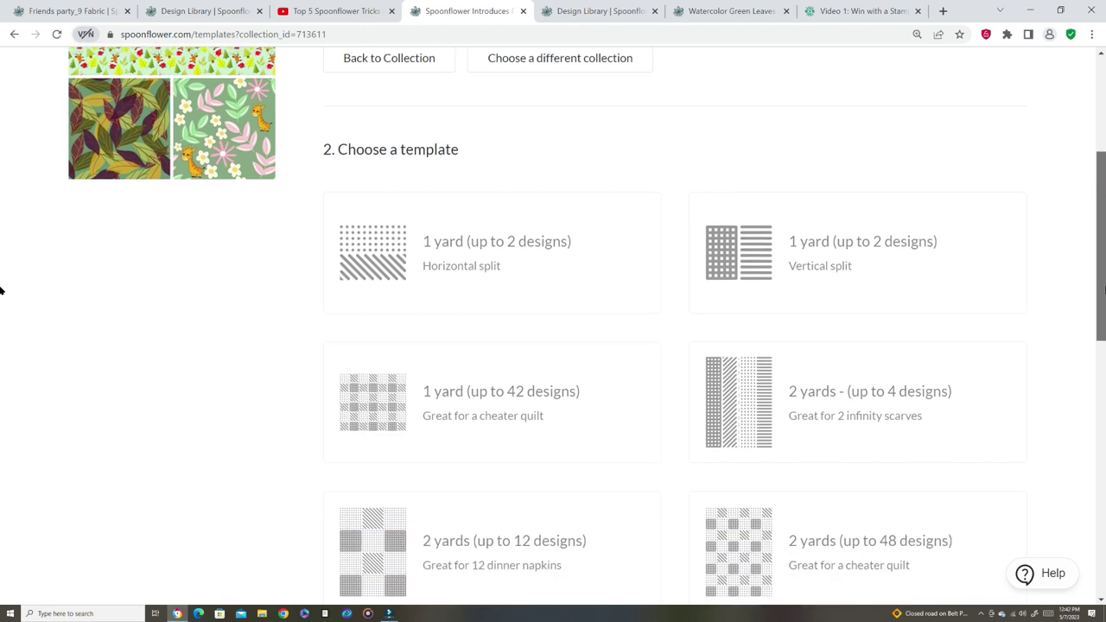
pyautogui.scroll(-4, 1, 311)
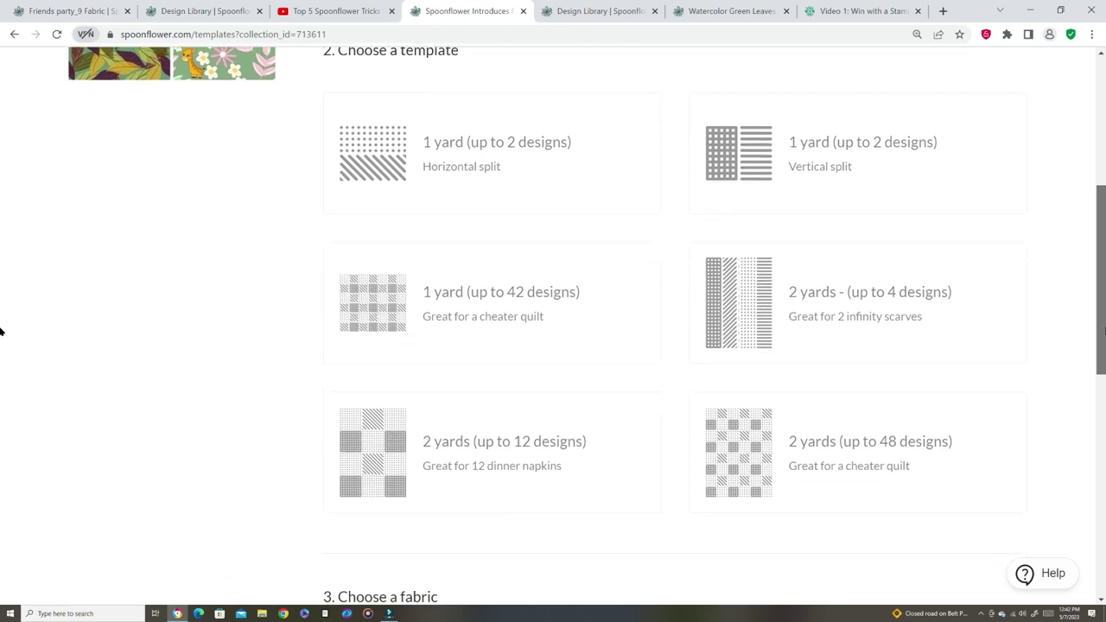
# Step: Choose the 2-yard template for up to 12 designs, intended for 12 dinner napkins, from the Fill-A-Yard template options
pyautogui.scroll(3, 0, 328)
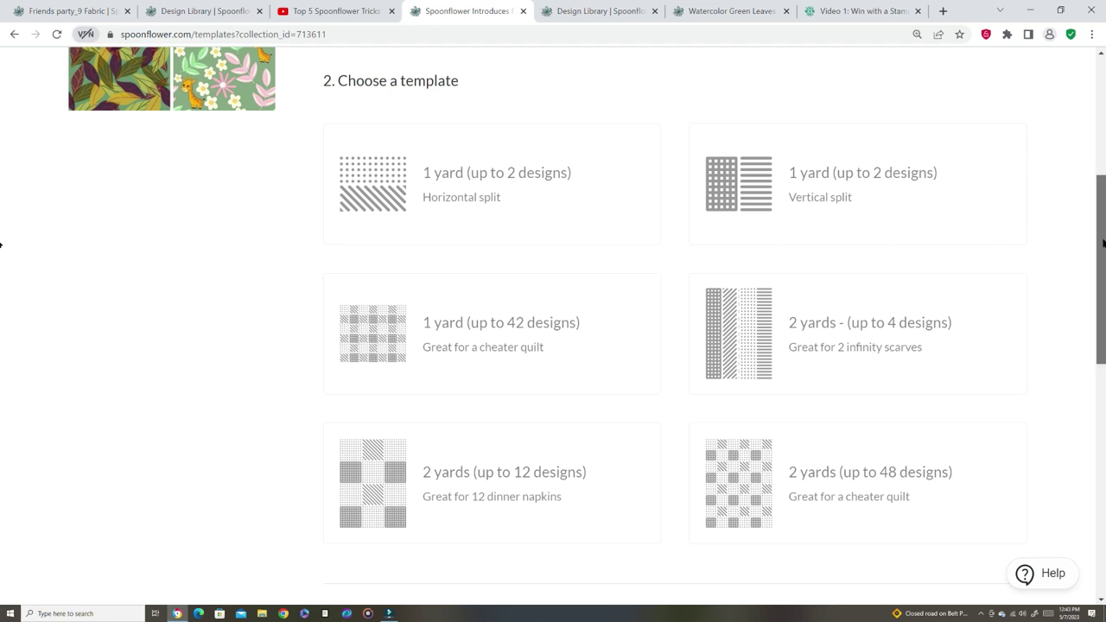
pyautogui.scroll(3, 0, 234)
pyautogui.scroll(-2, 0, 184)
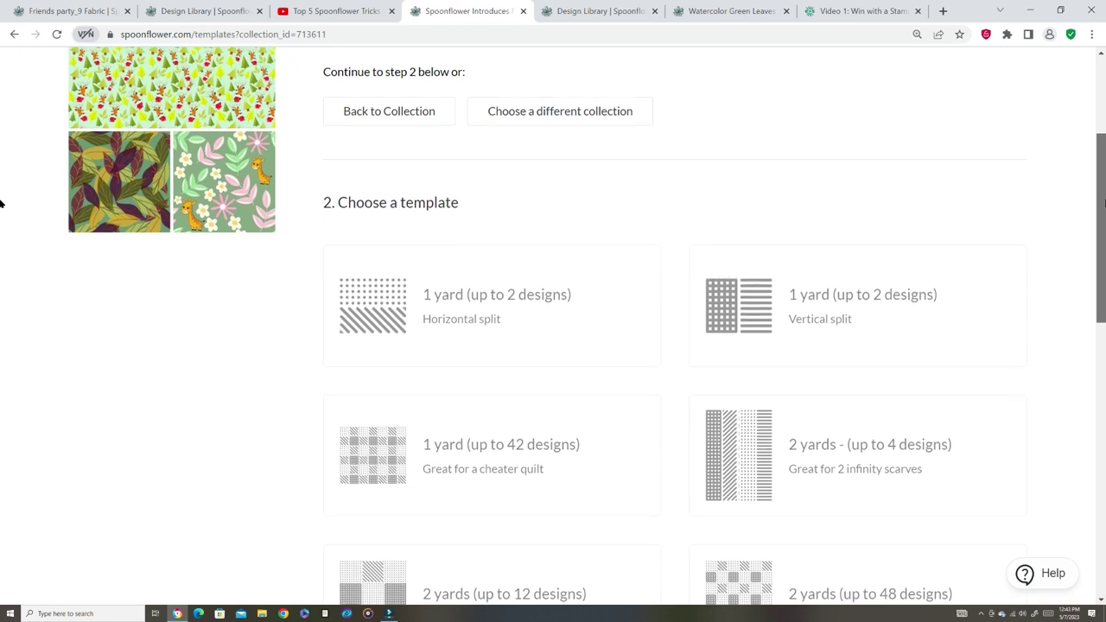
pyautogui.scroll(-1, 0, 207)
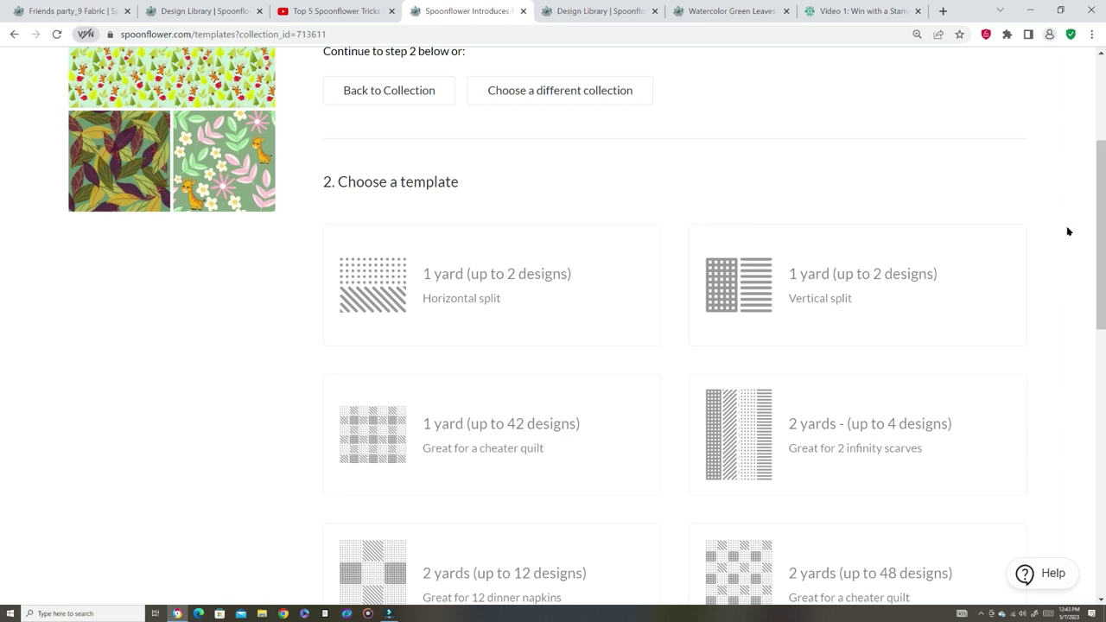
pyautogui.scroll(-1, 0, 239)
pyautogui.scroll(-1, 0, 239)
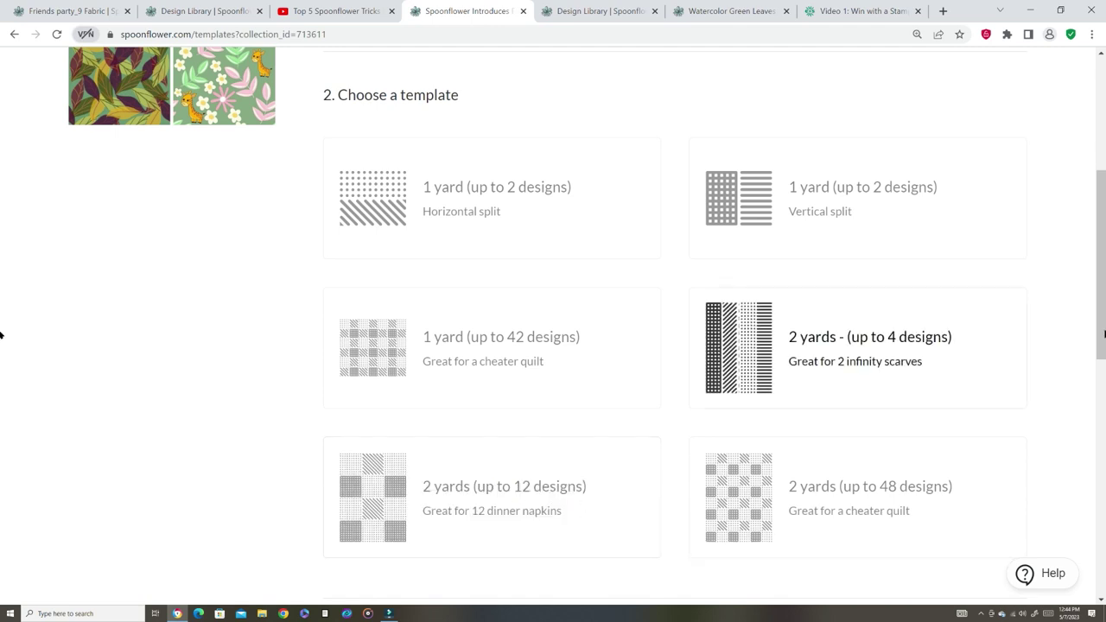
pyautogui.scroll(-2, 0, 331)
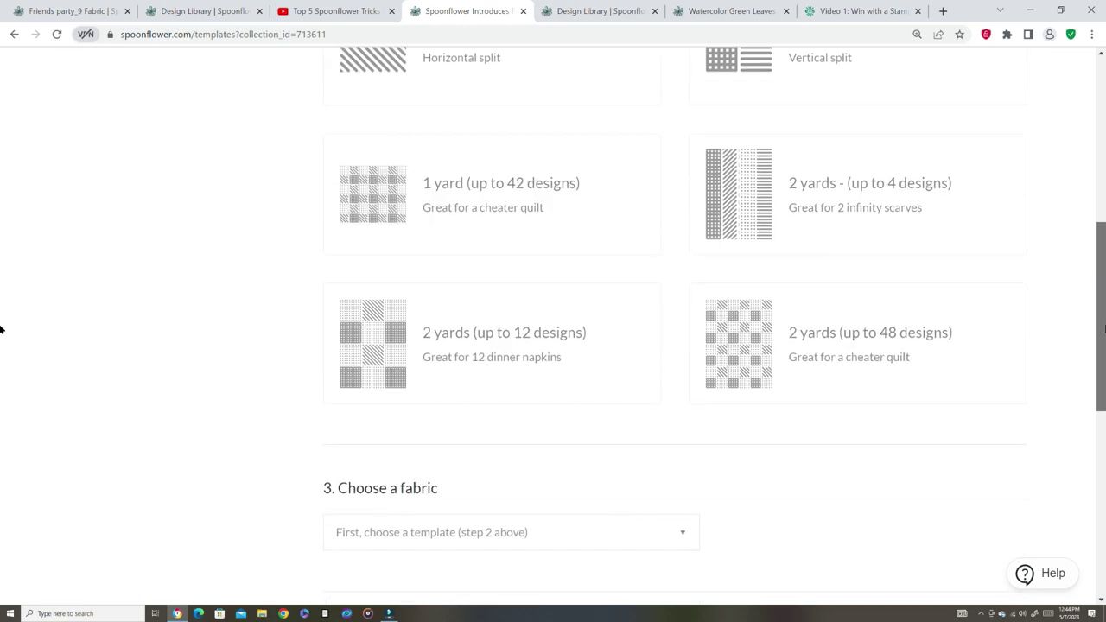
pyautogui.scroll(1, 0, 324)
pyautogui.click(434, 415)
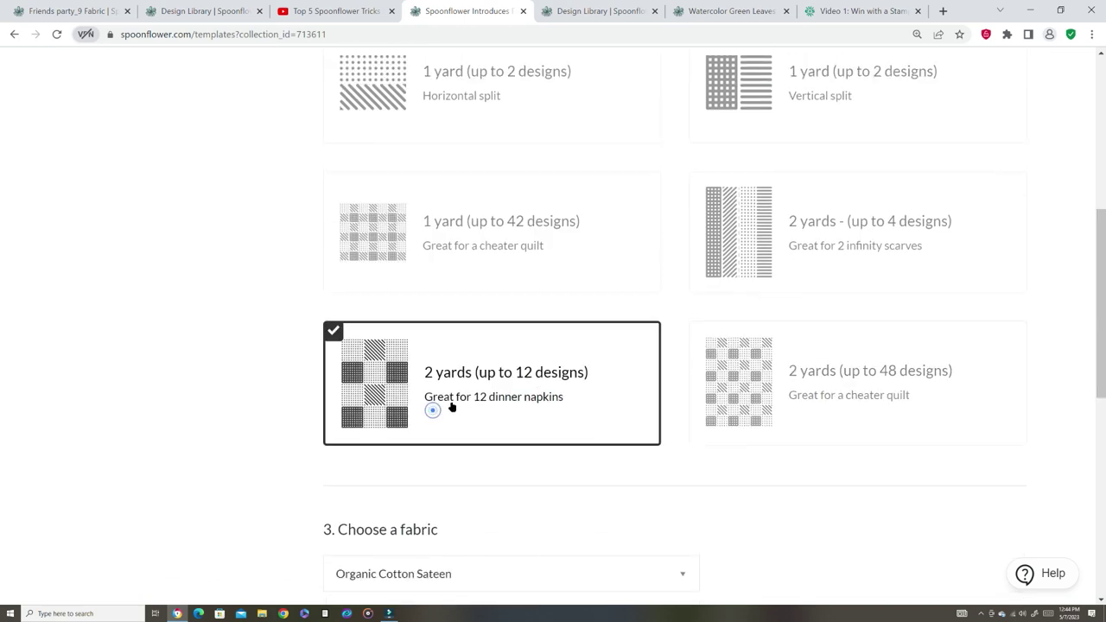
# Step: Choose Organic Cotton Sateen as the project's fabric and proceed to designing the dinner napkins
pyautogui.scroll(-3, 0, 284)
pyautogui.click(540, 344)
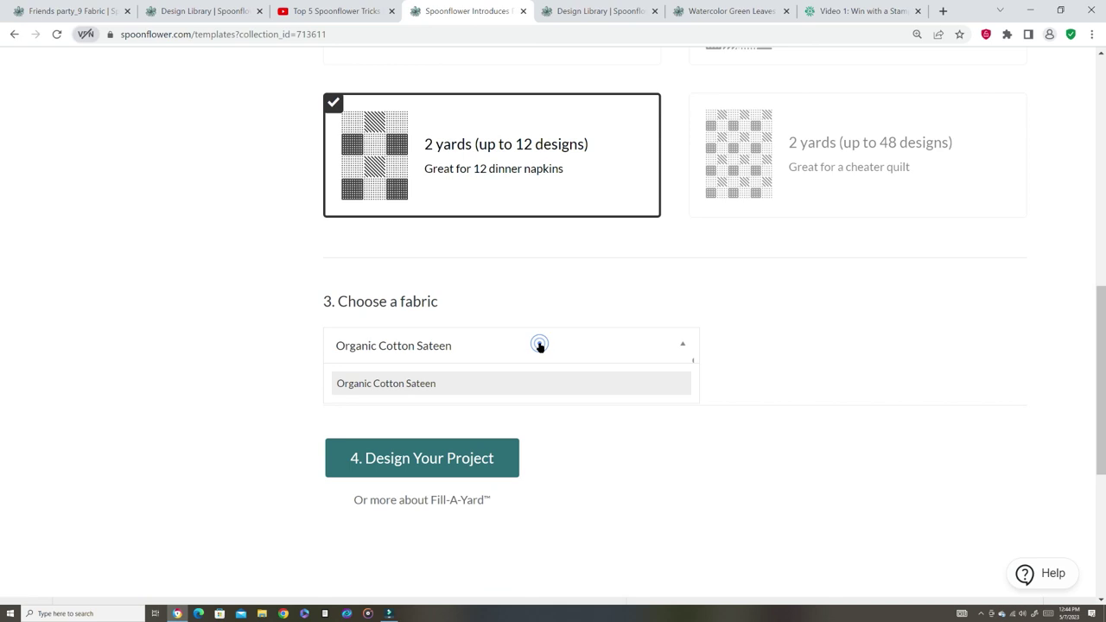
pyautogui.click(497, 384)
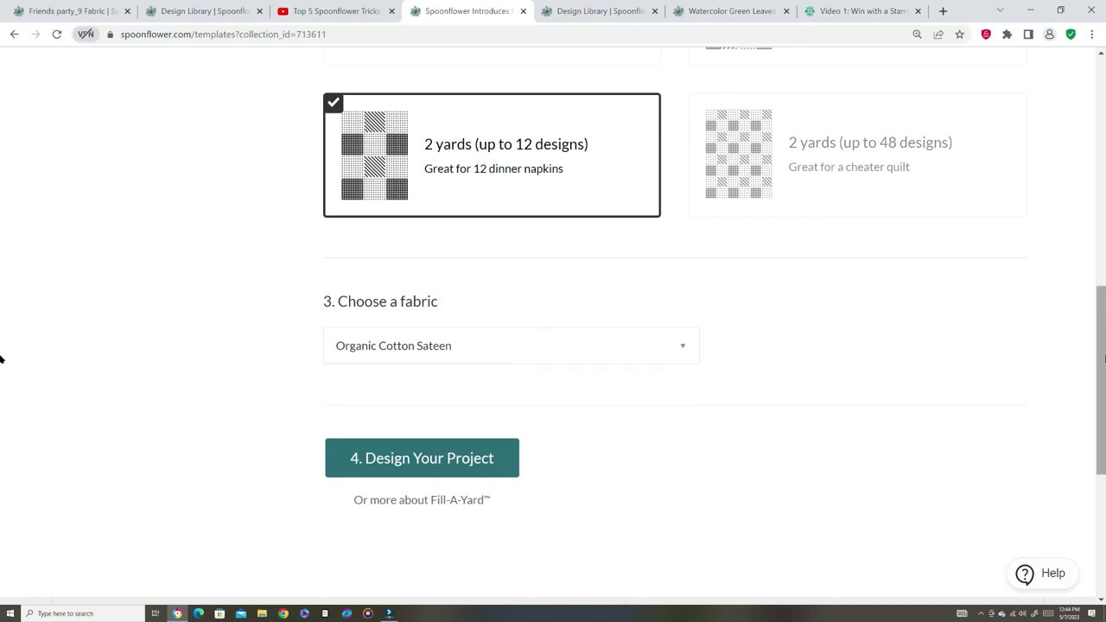
pyautogui.moveTo(1101, 373); pyautogui.dragTo(2, 393)
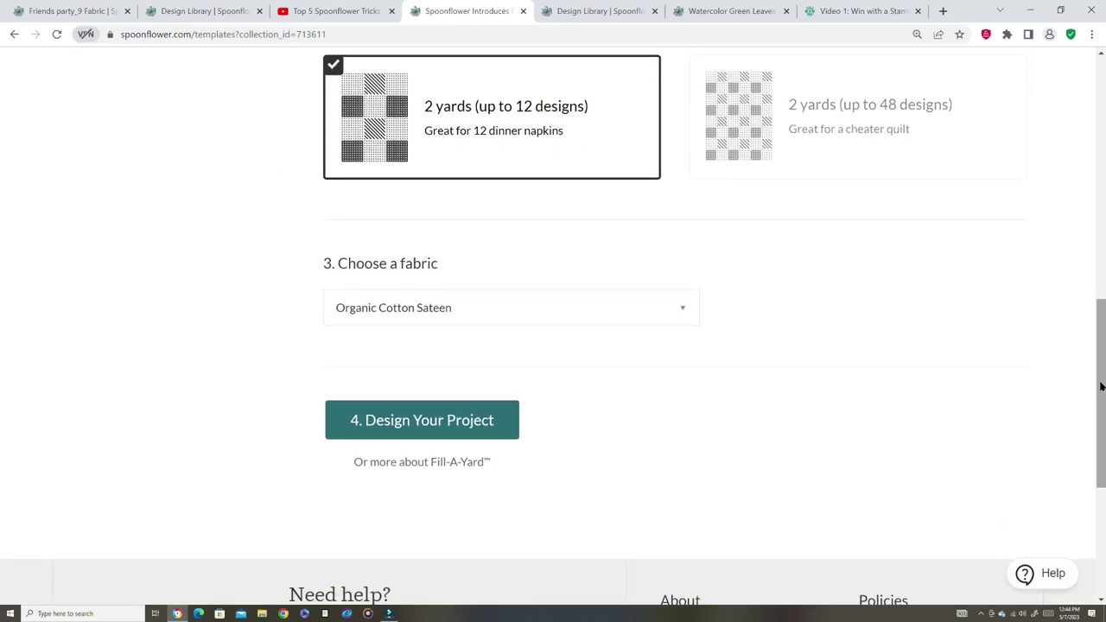
pyautogui.click(432, 429)
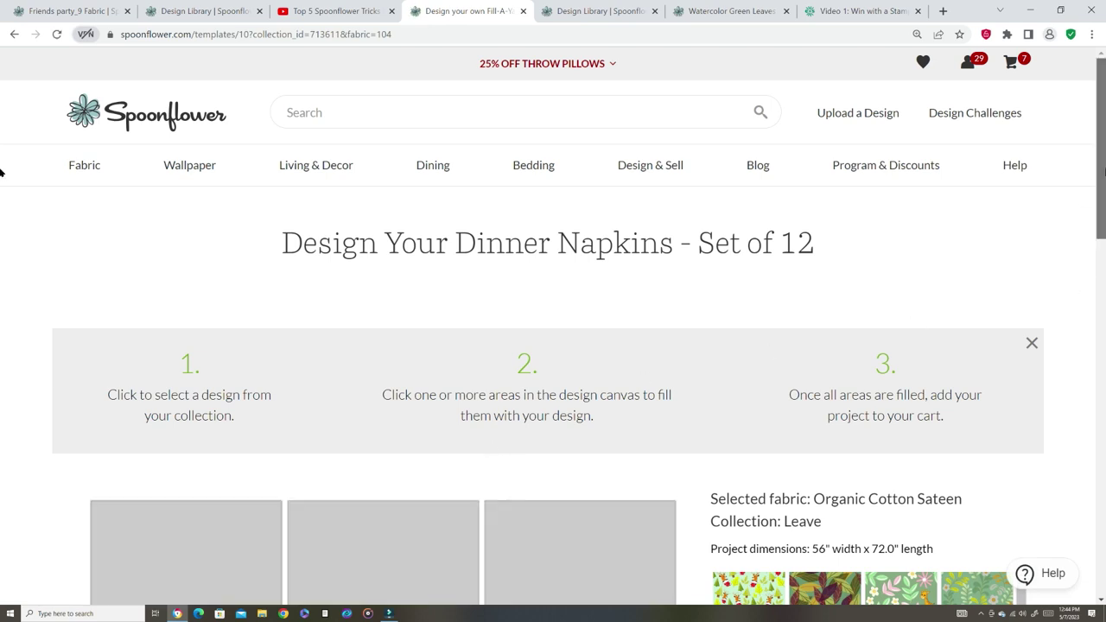
# Step: Look through the Leave collection's designs and fill the first napkin square of the top row with the flamingo pattern
pyautogui.moveTo(1, 175); pyautogui.dragTo(1, 277)
pyautogui.scroll(-3, 1027, 315)
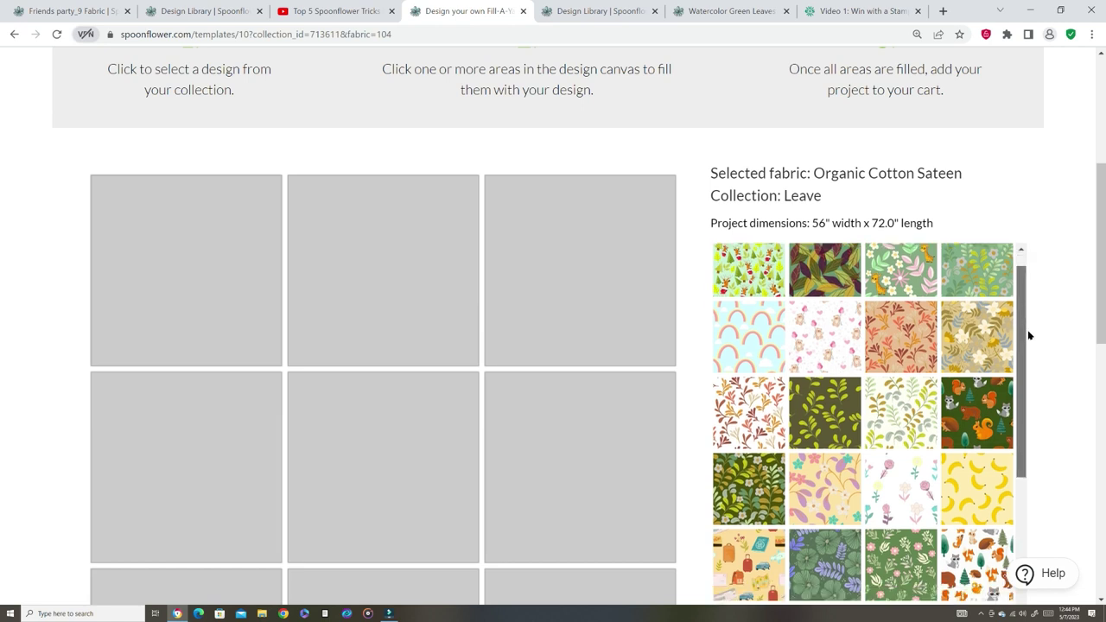
pyautogui.scroll(2, 1037, 424)
pyautogui.scroll(-3, 1042, 375)
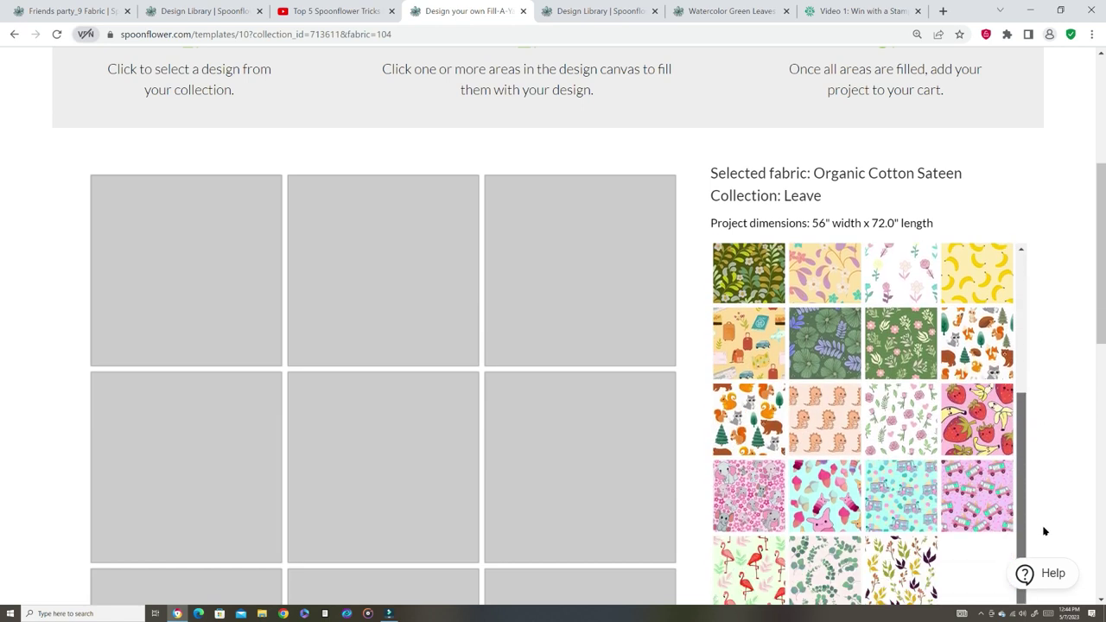
pyautogui.scroll(3, 1042, 407)
pyautogui.scroll(-3, 1043, 370)
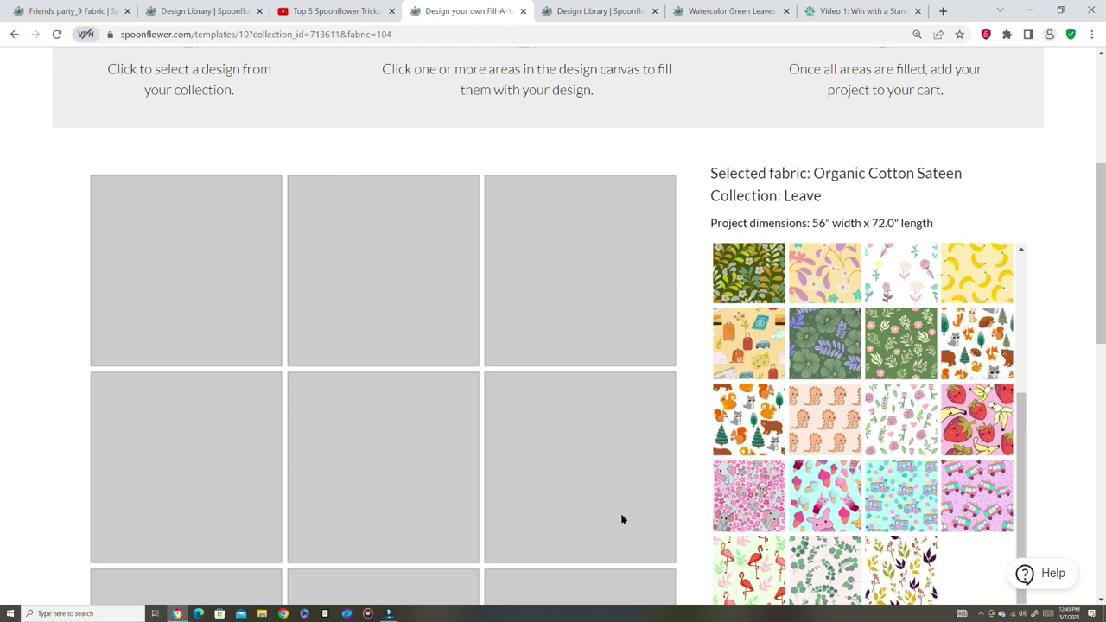
pyautogui.click(741, 568)
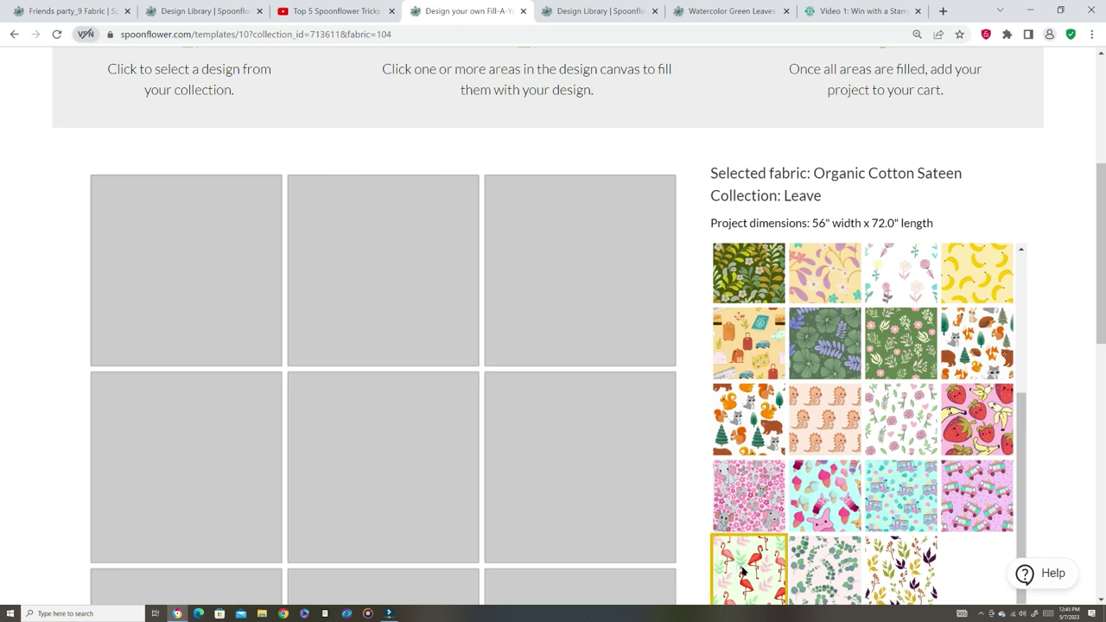
pyautogui.click(158, 280)
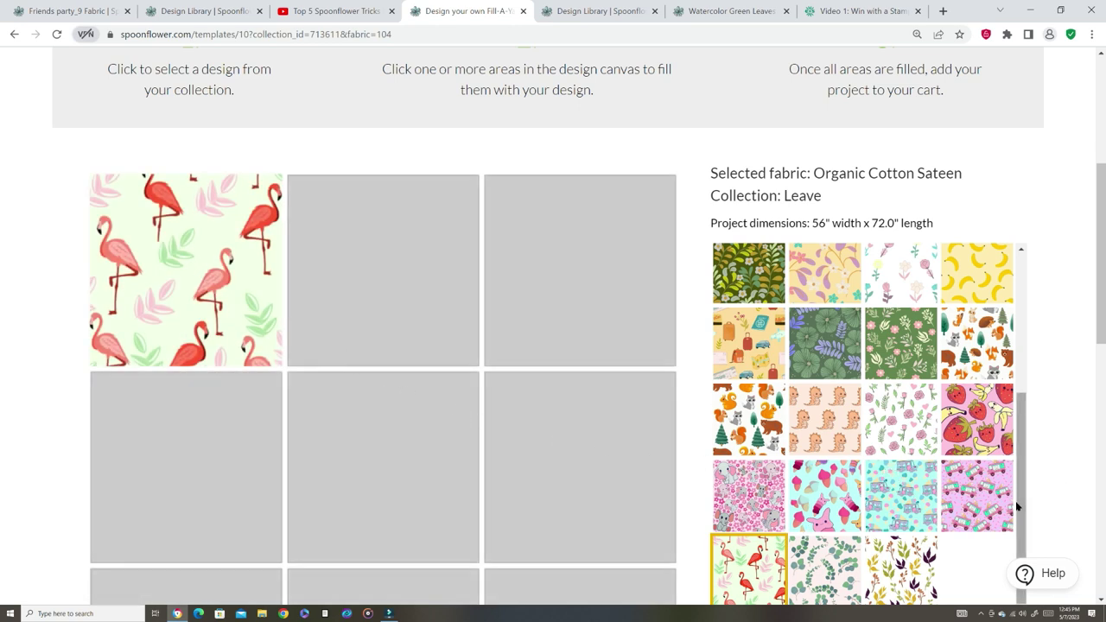
# Step: Fill the top row's third square with the purple and yellow leaf design and the second row's first square with the rust leaves on white
pyautogui.moveTo(1023, 513); pyautogui.dragTo(1030, 538)
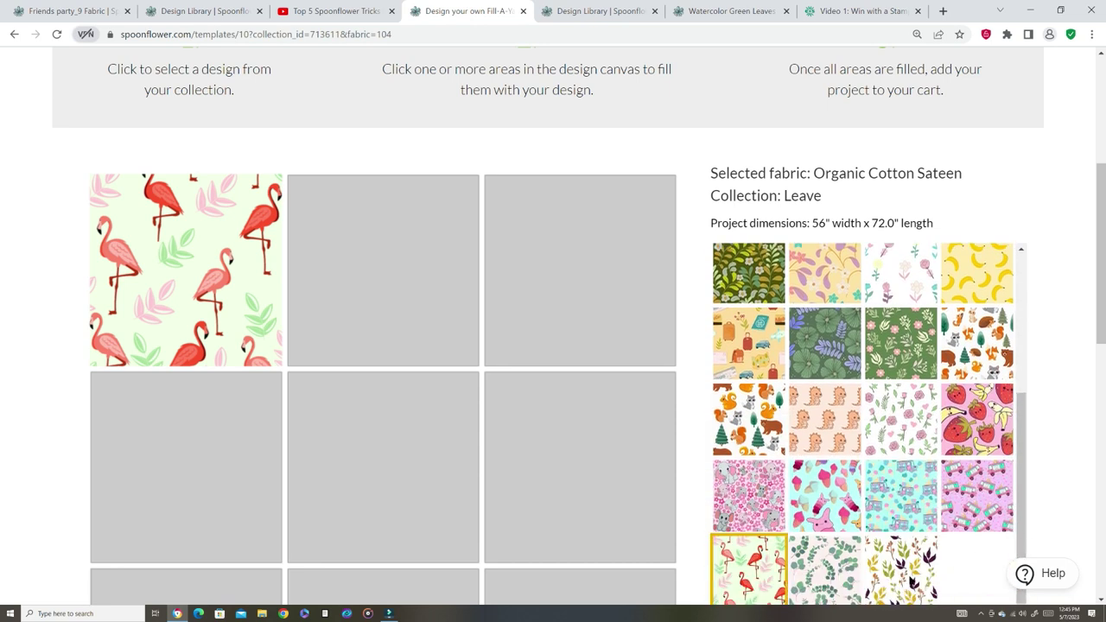
pyautogui.click(904, 572)
pyautogui.click(535, 328)
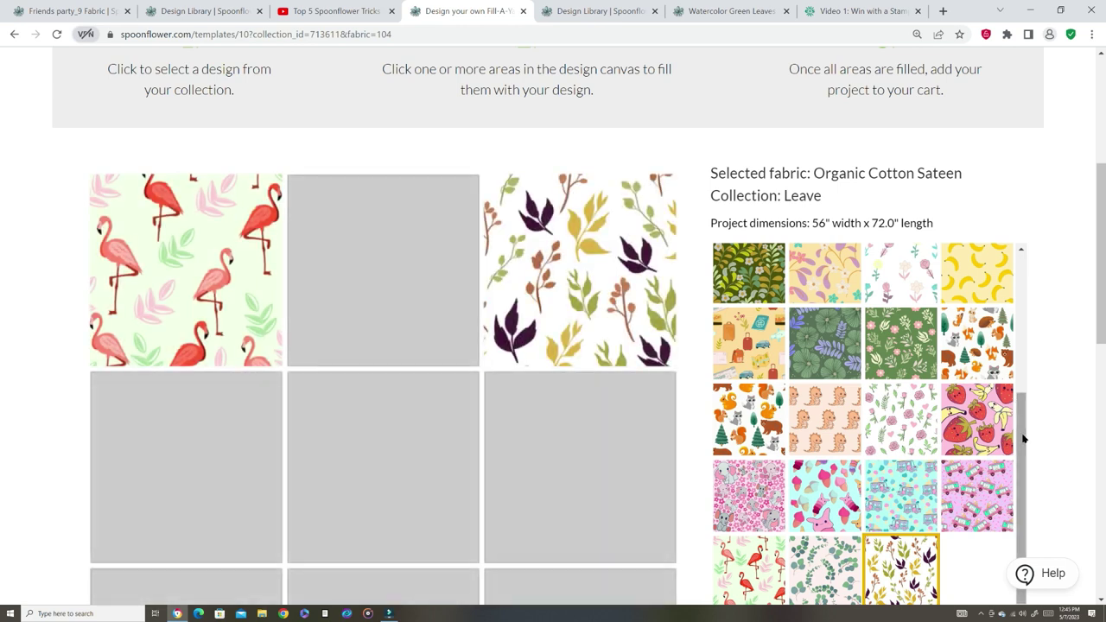
pyautogui.moveTo(1027, 444); pyautogui.dragTo(1023, 350)
pyautogui.click(741, 374)
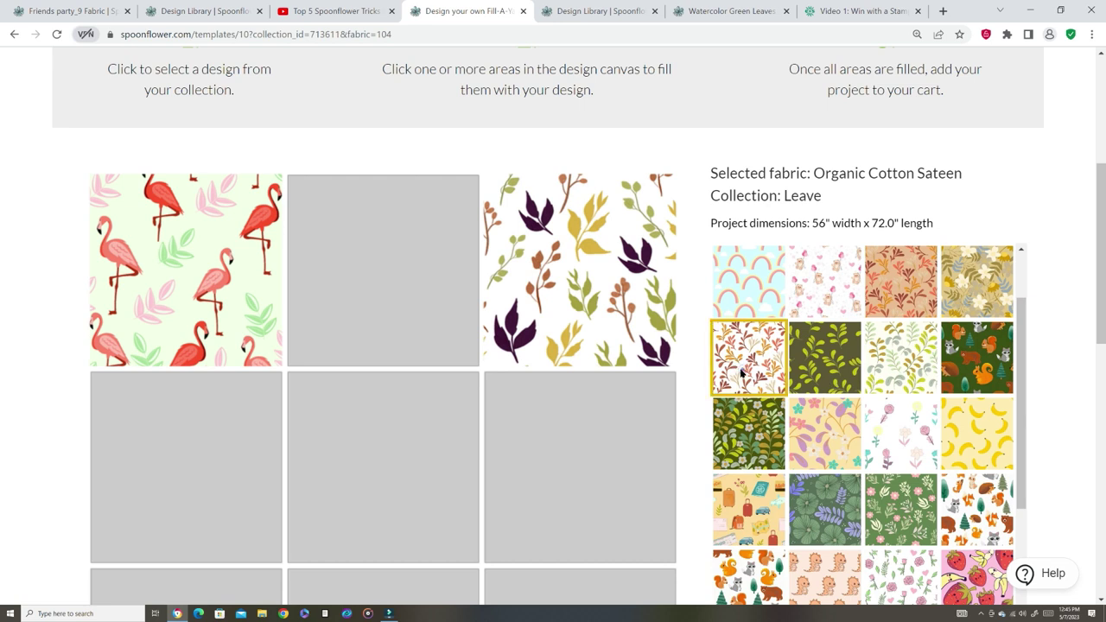
pyautogui.click(187, 451)
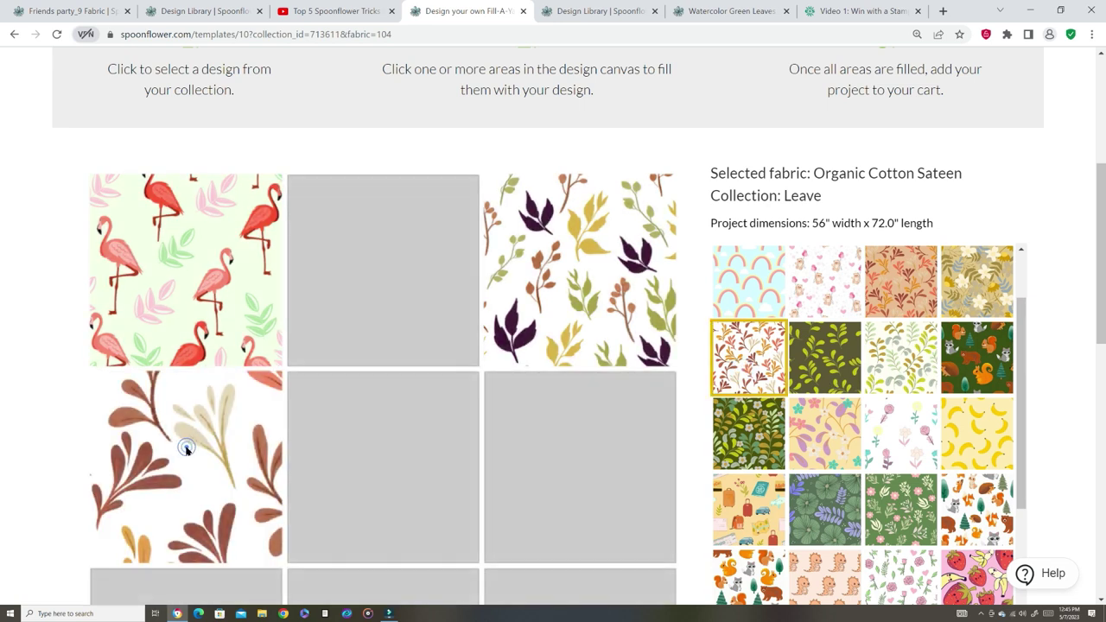
# Step: Fill the top row's middle square with olive leaves and the second row's remaining squares with tan leaves and the dark green floral
pyautogui.click(830, 376)
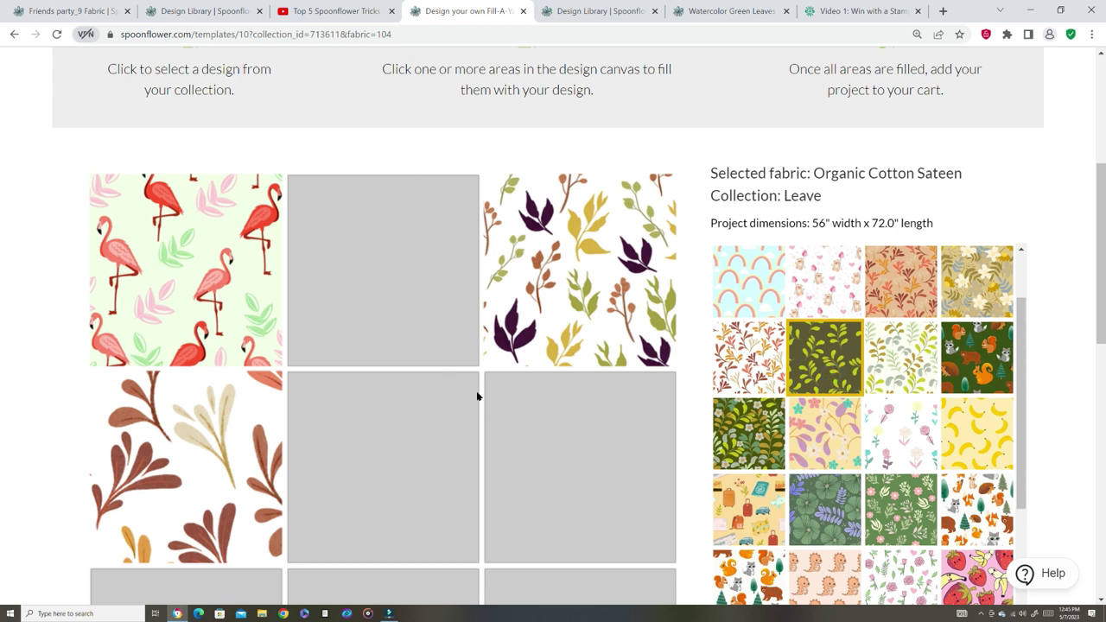
pyautogui.click(387, 323)
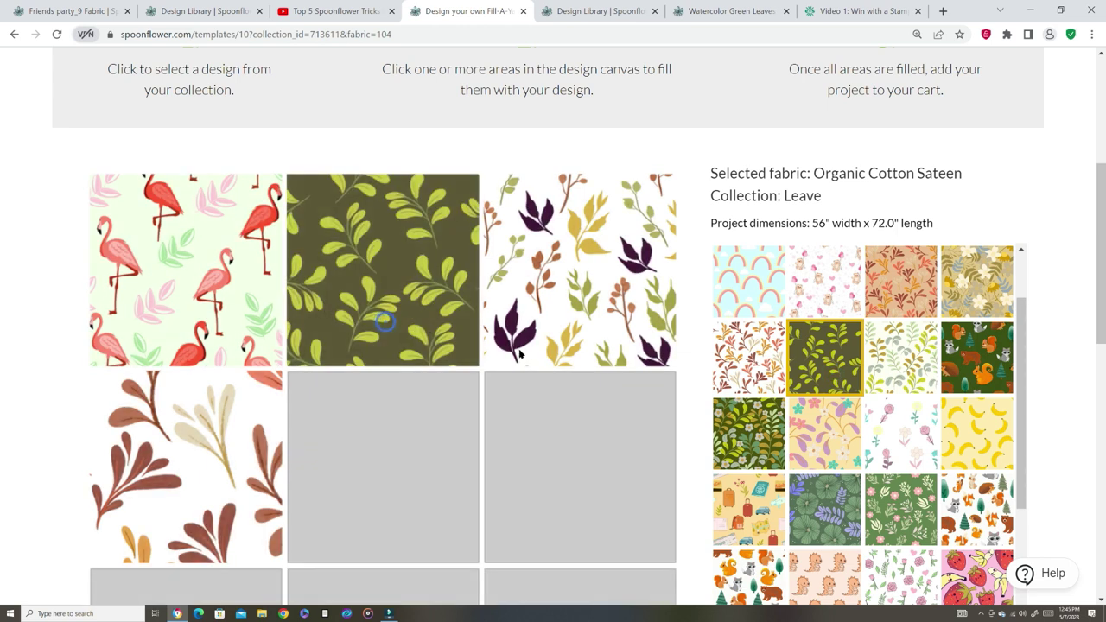
pyautogui.click(919, 290)
pyautogui.click(400, 464)
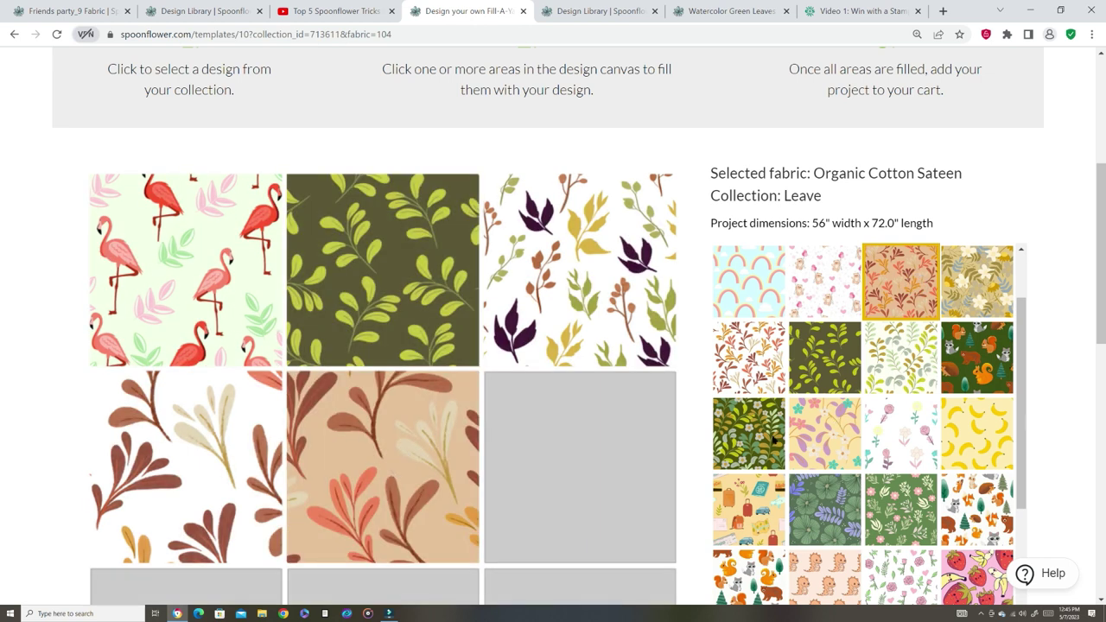
pyautogui.click(766, 441)
pyautogui.click(583, 456)
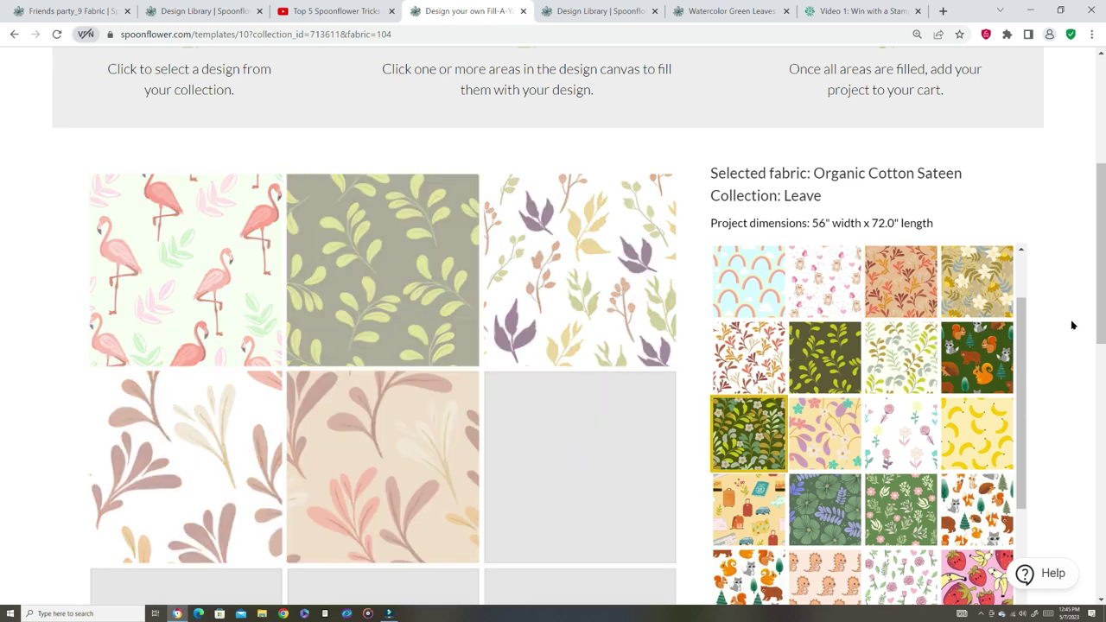
# Step: Review the dinner napkin sets and fabric swatches in the open carts, along with the partly filled cheater quilt project
pyautogui.scroll(-1, 2, 298)
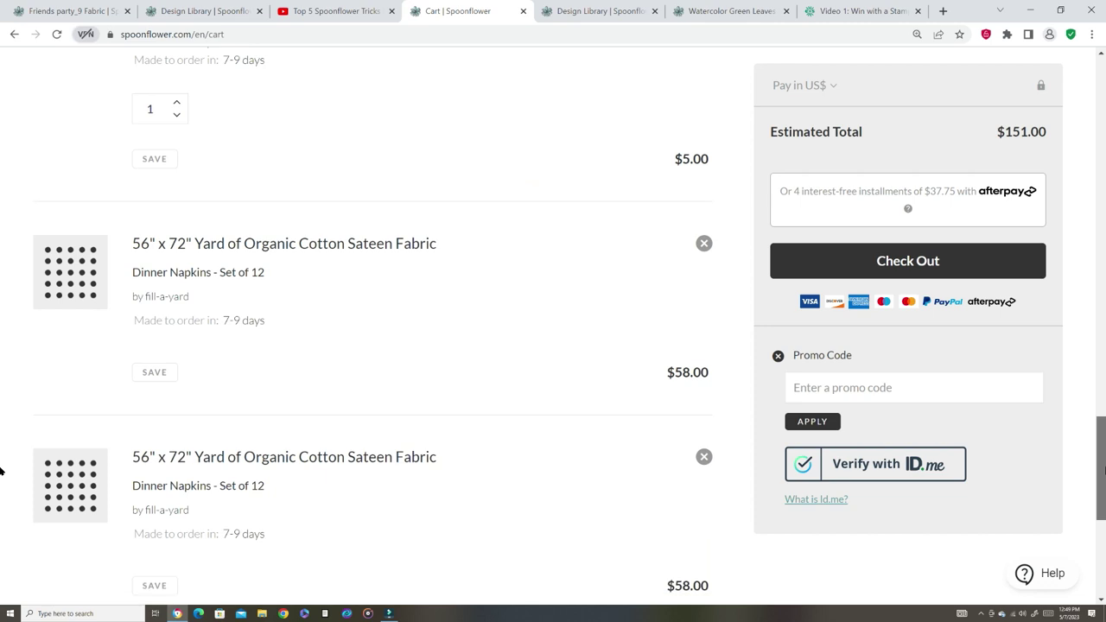
pyautogui.scroll(-3, 2, 501)
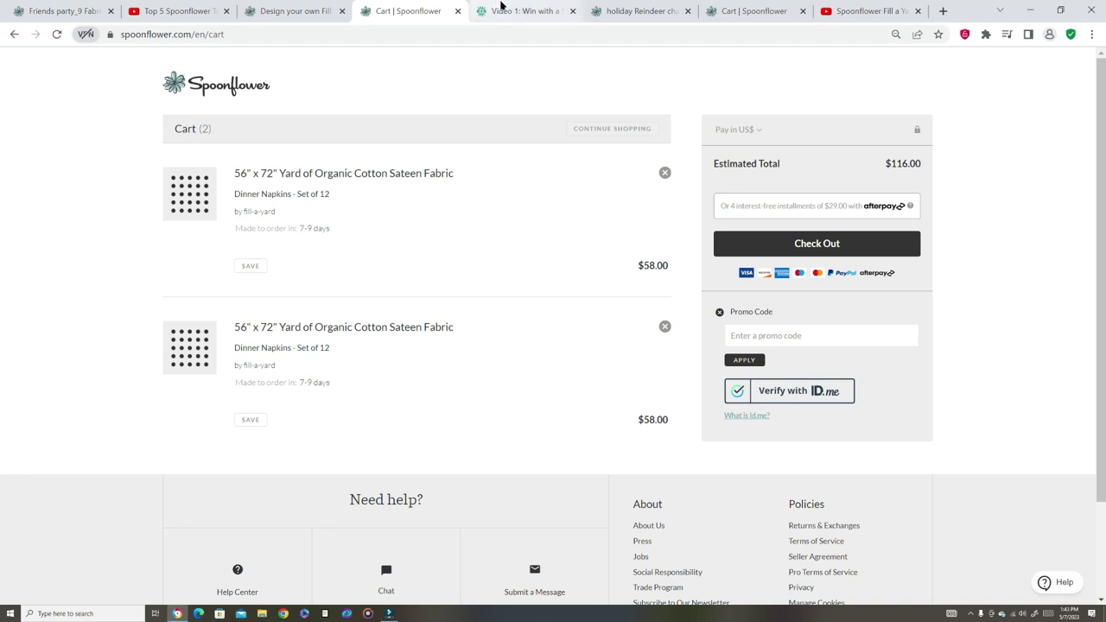
pyautogui.click(502, 7)
pyautogui.click(423, 7)
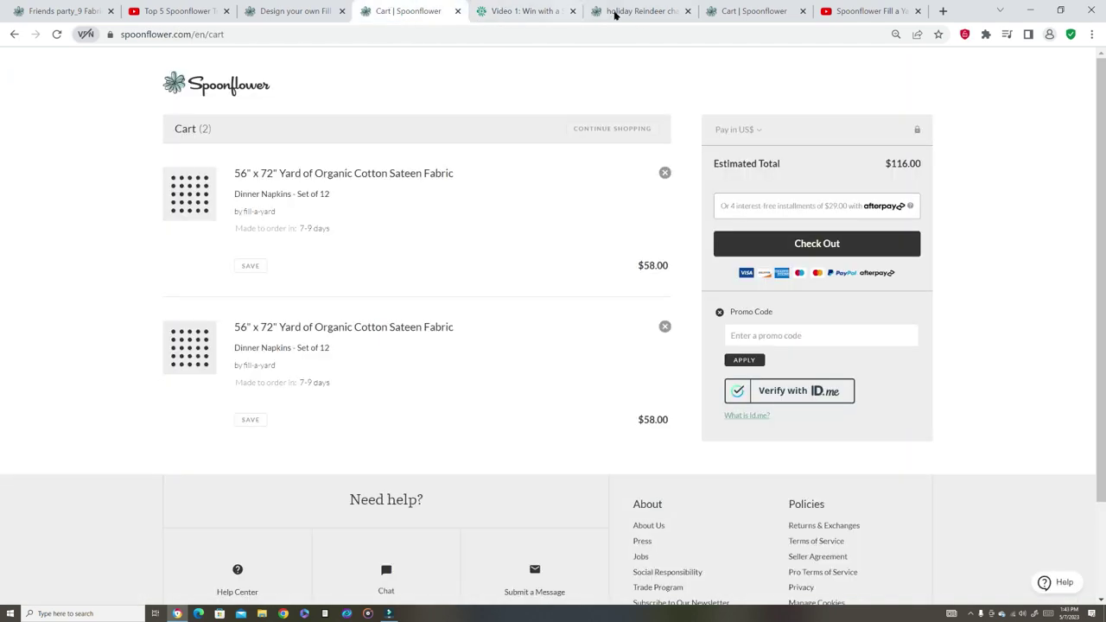
pyautogui.click(616, 12)
pyautogui.click(717, 10)
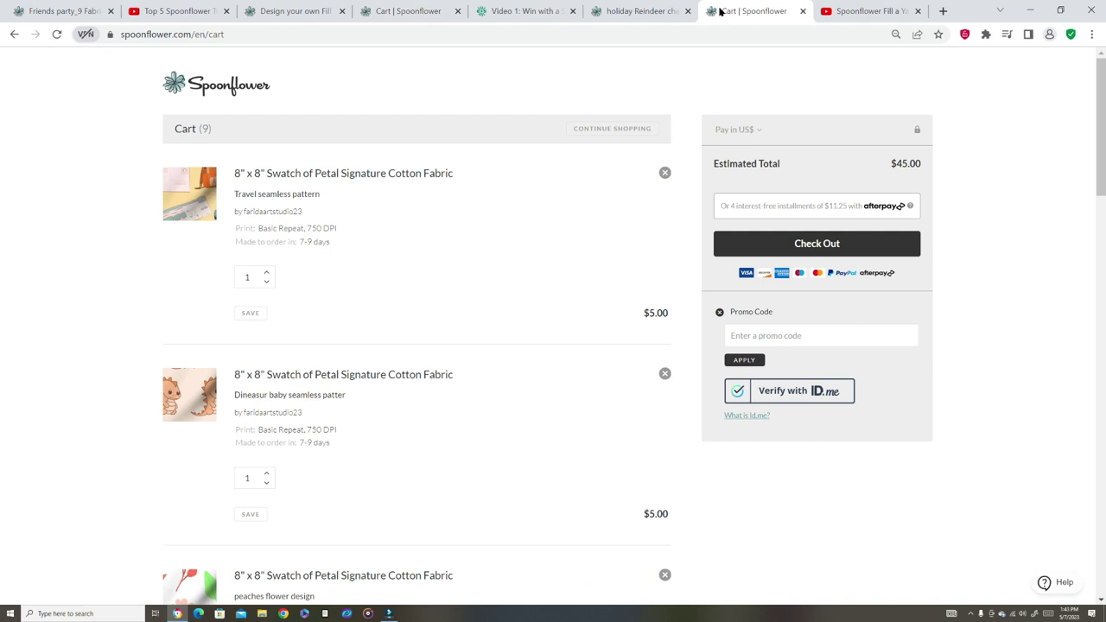
pyautogui.click(412, 7)
pyautogui.click(303, 7)
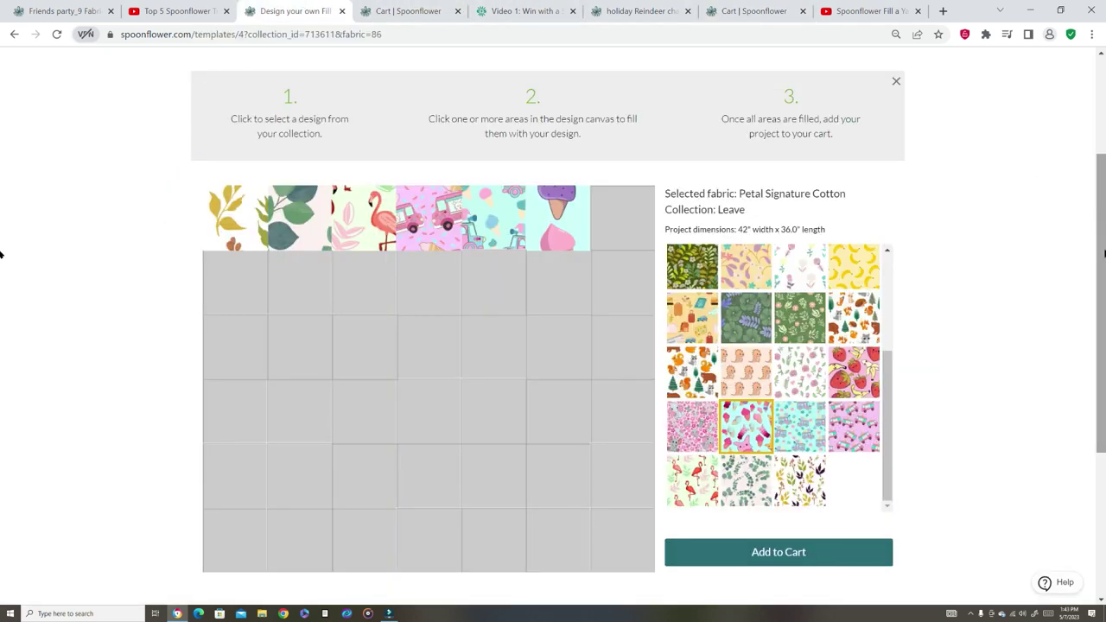
pyautogui.click(449, 7)
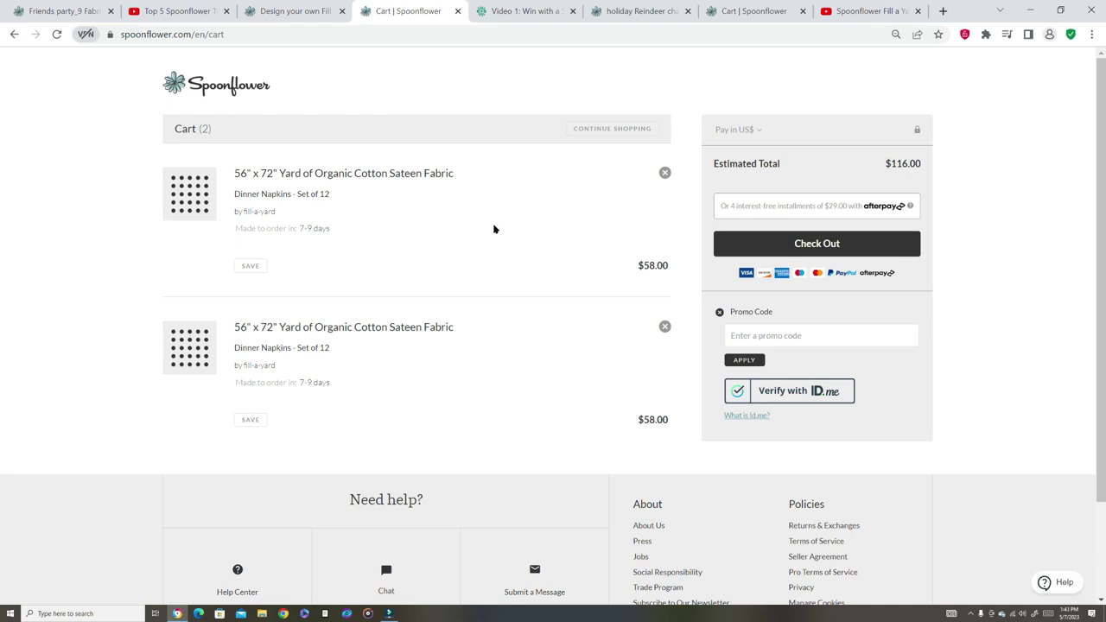
# Step: Return to the 42-square cheater quilt project and fill the last square of its first row with the ice cream design
pyautogui.click(270, 5)
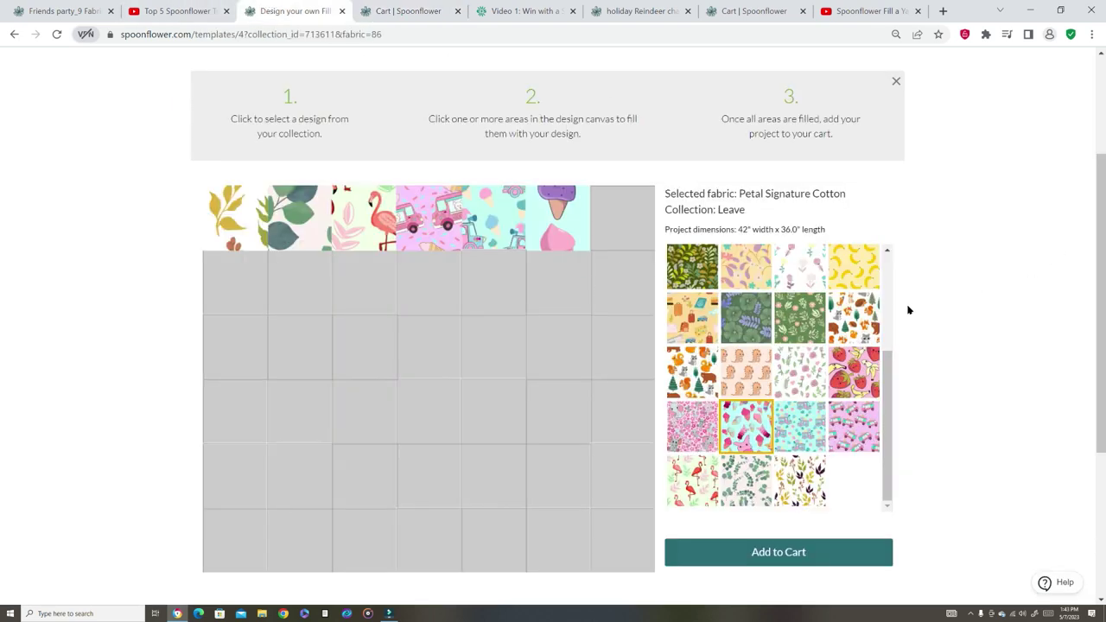
pyautogui.scroll(1, 1, 245)
pyautogui.scroll(1, 3, 259)
pyautogui.scroll(-1, 5, 279)
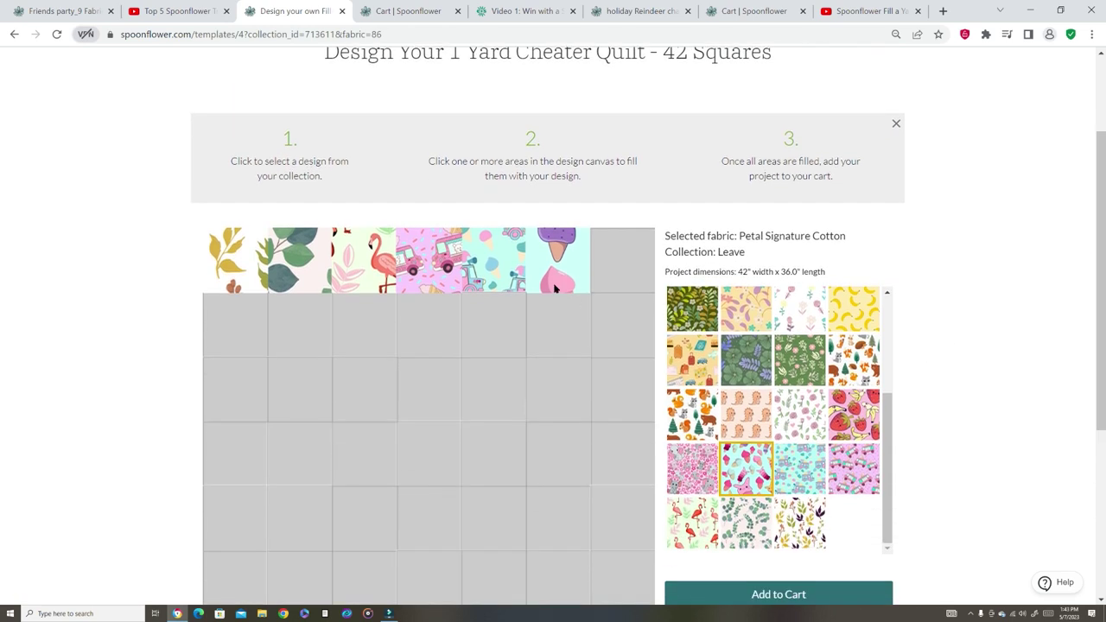
pyautogui.click(757, 474)
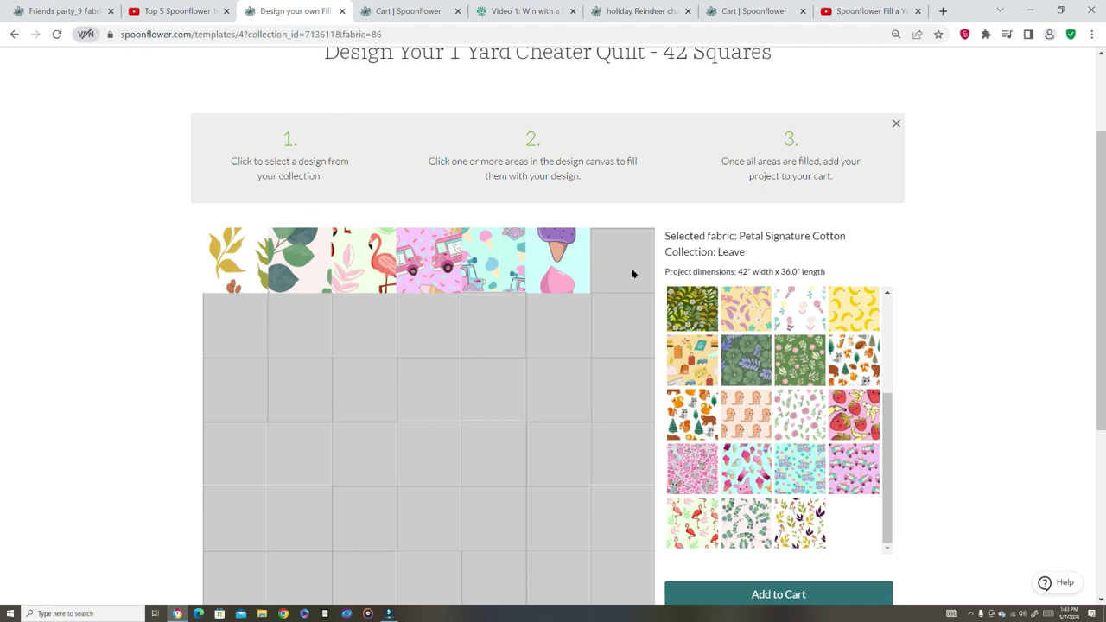
pyautogui.click(747, 471)
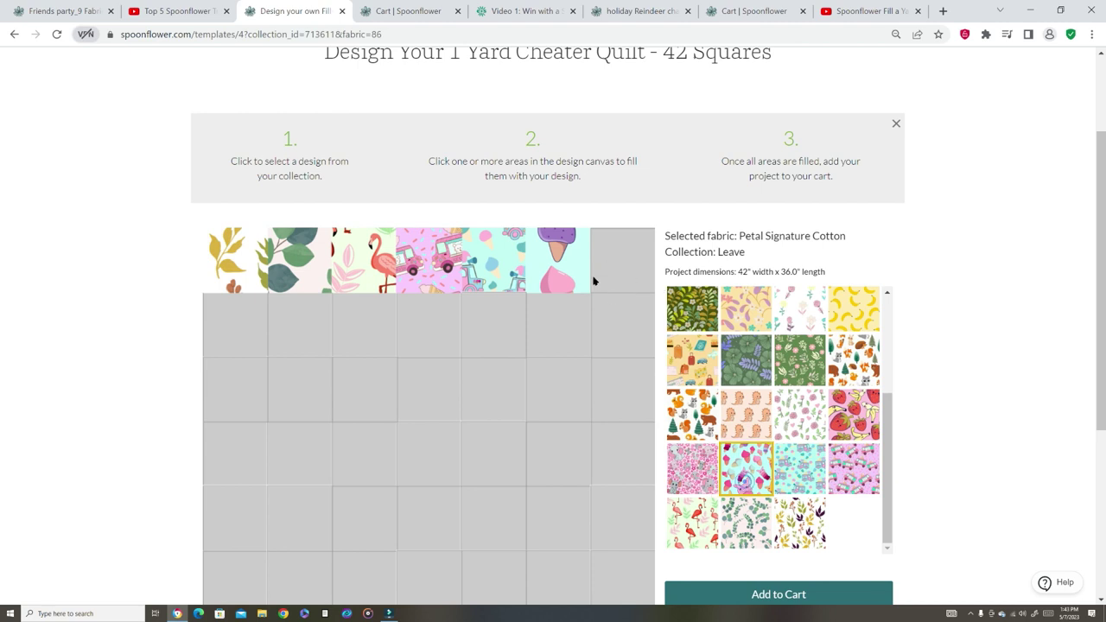
pyautogui.click(622, 270)
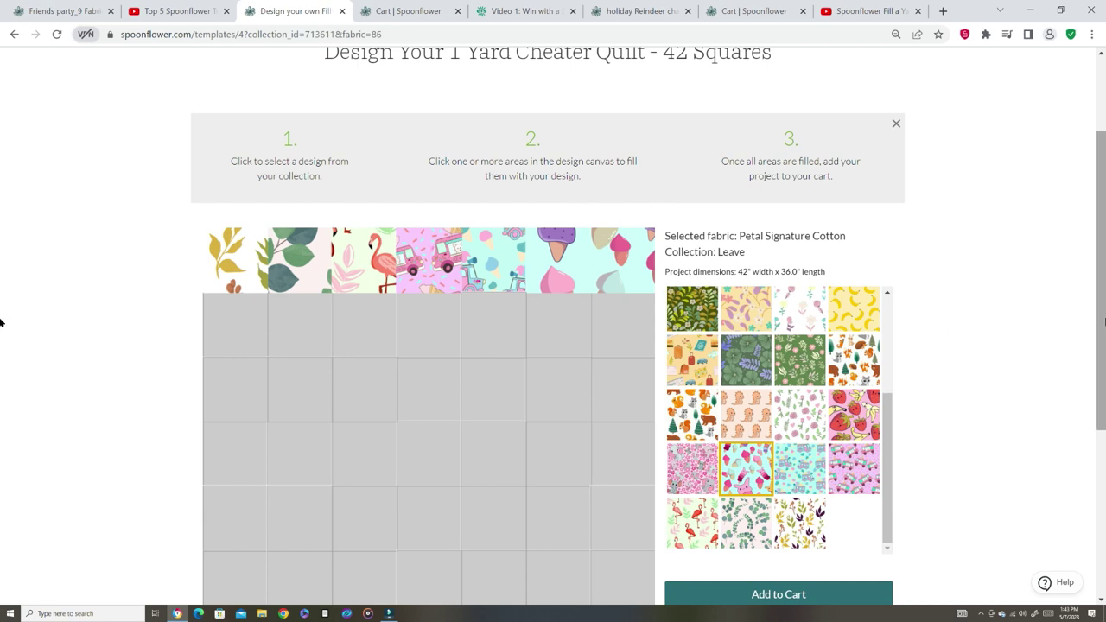
pyautogui.scroll(-1, 2, 319)
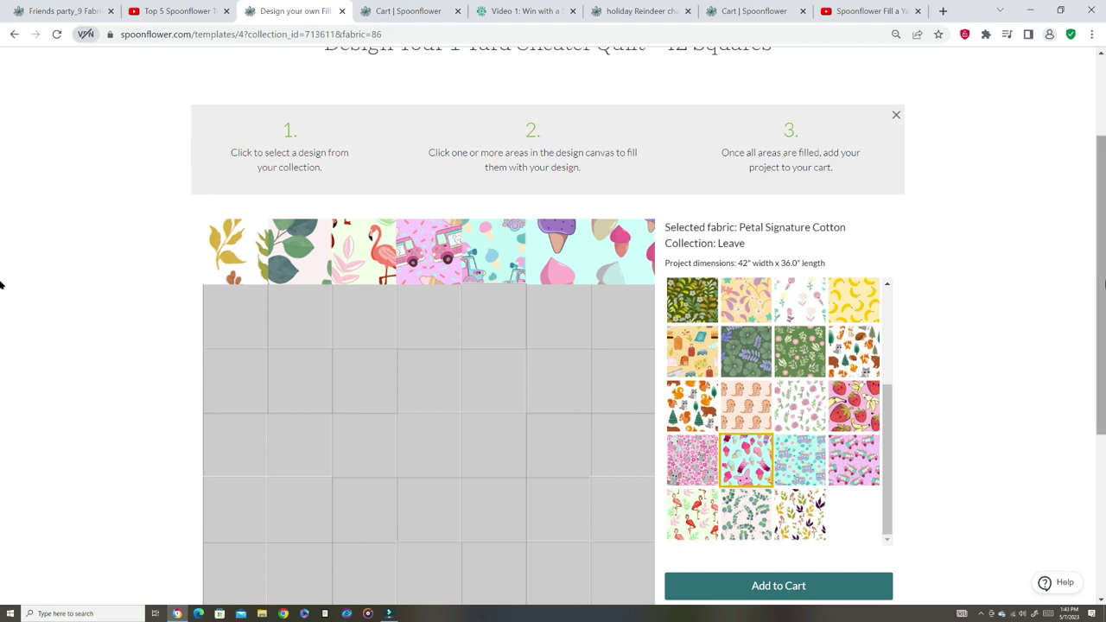
# Step: Check out the dinner napkin sets in the cart and continue past the delivery options with Standard shipping
pyautogui.scroll(-1, 1, 286)
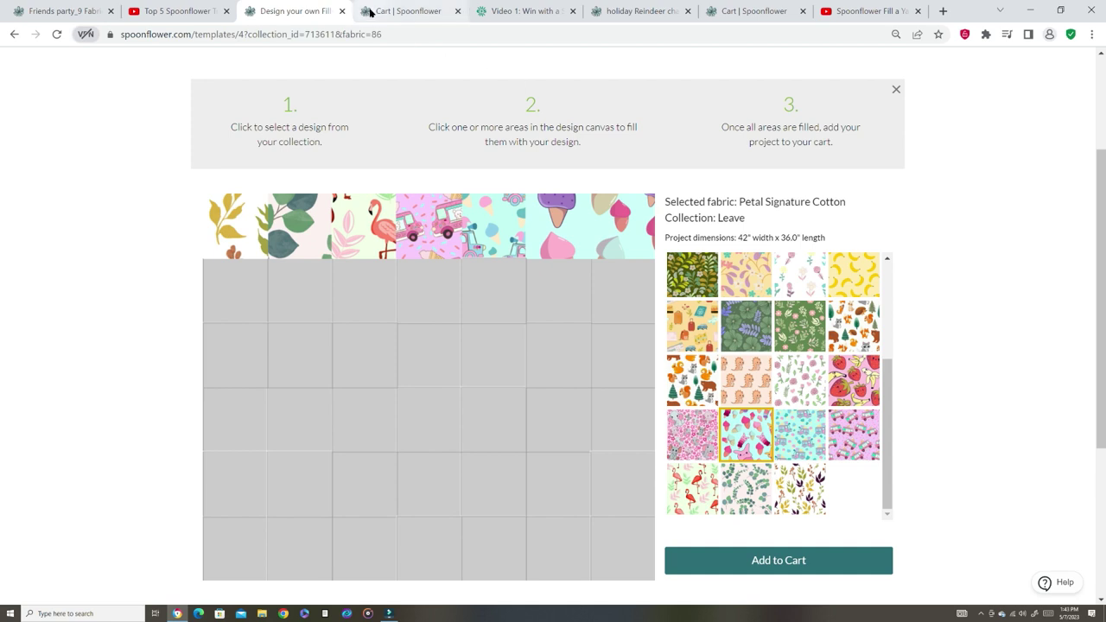
pyautogui.click(406, 11)
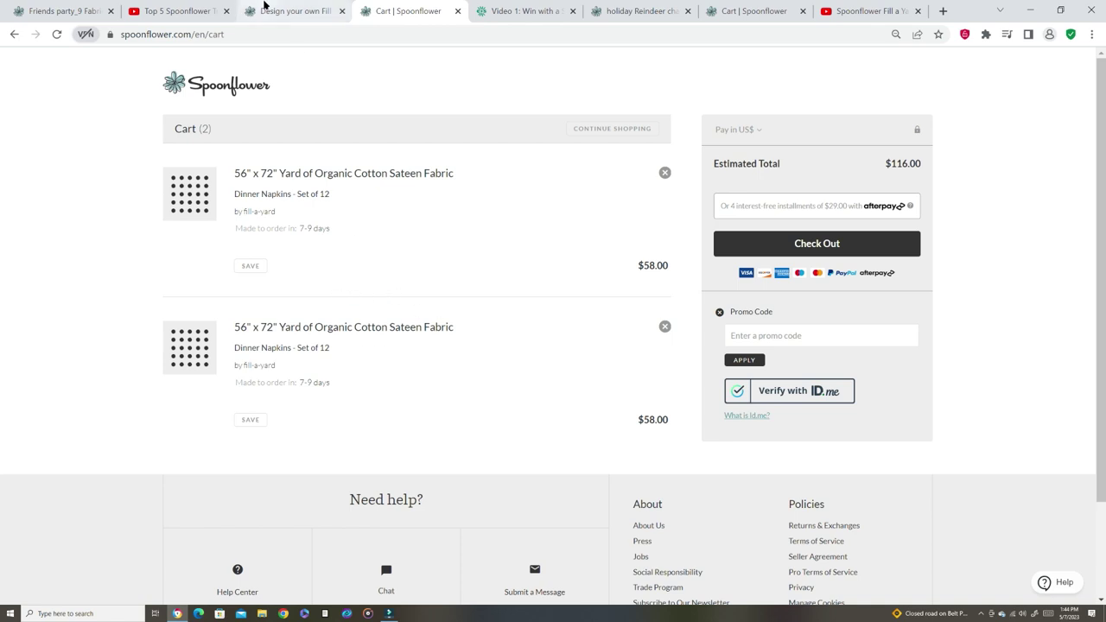
pyautogui.click(266, 8)
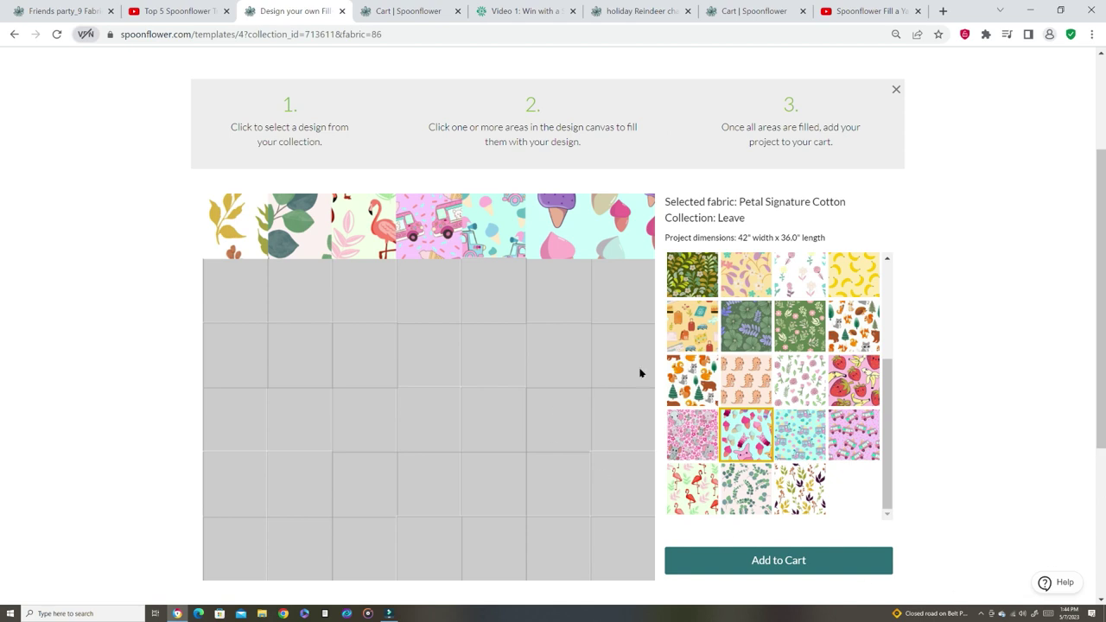
pyautogui.click(386, 7)
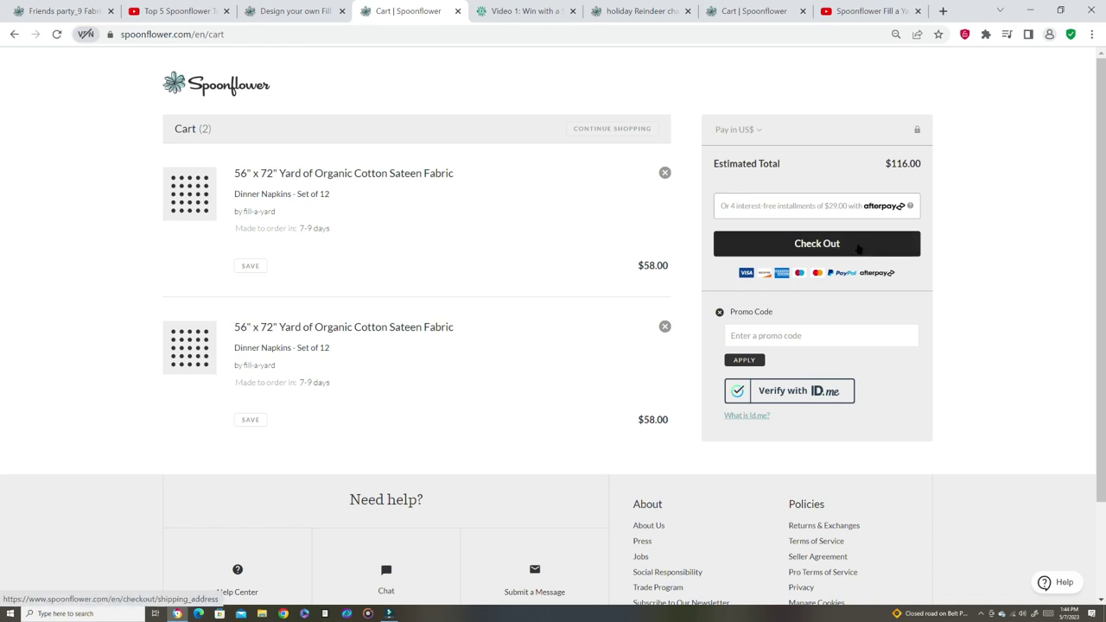
pyautogui.click(858, 249)
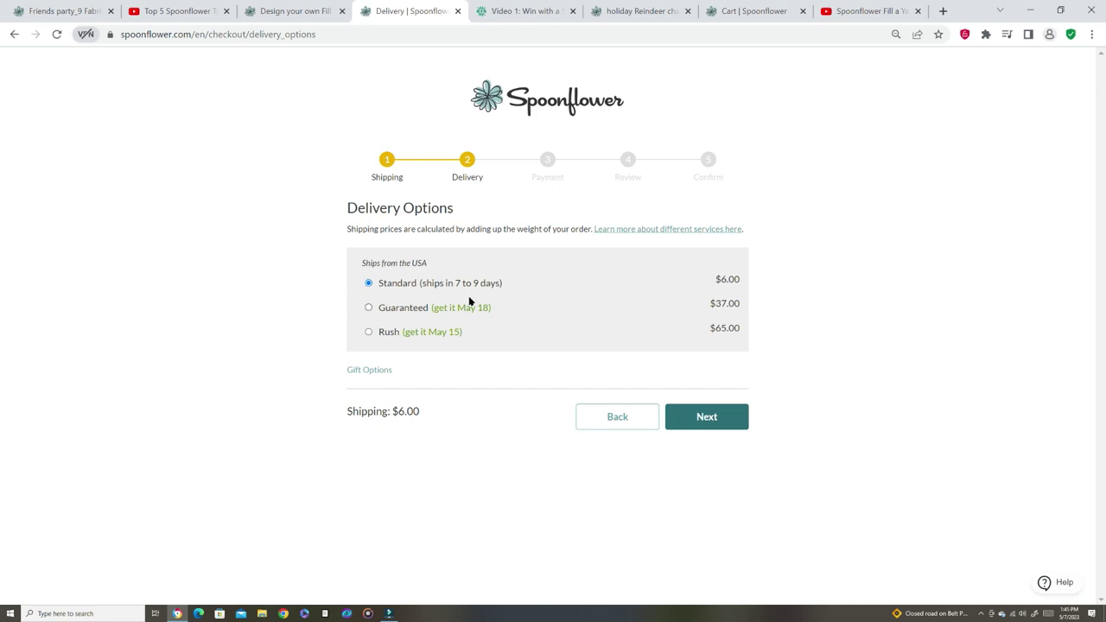
pyautogui.click(724, 420)
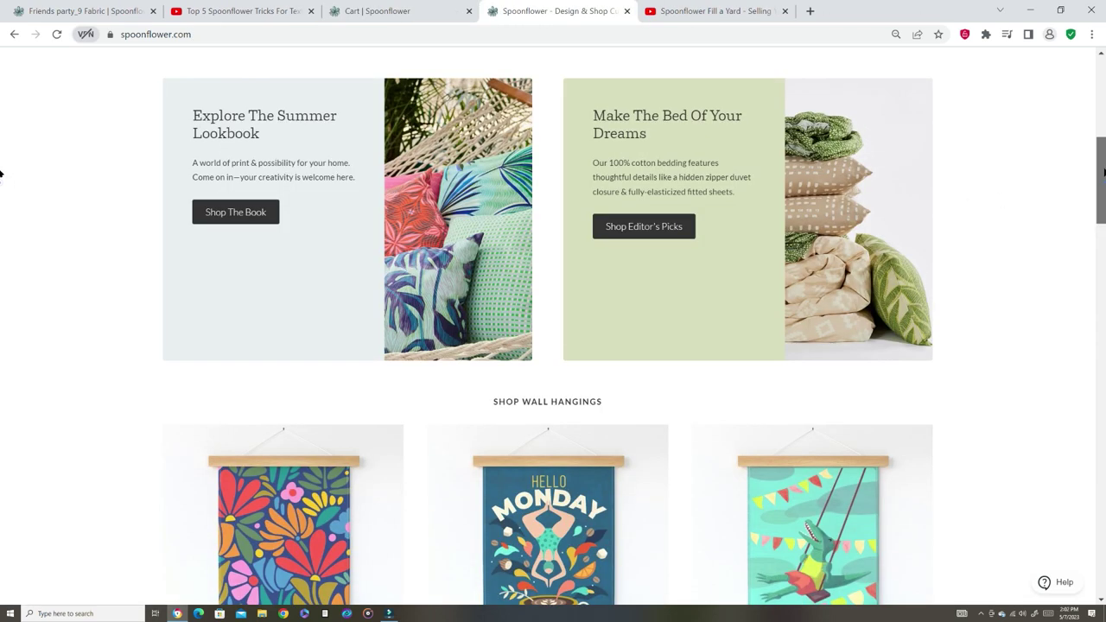
# Step: Open the account's order history and review the orders with their shipment status and design thumbnails
pyautogui.scroll(5, 2, 176)
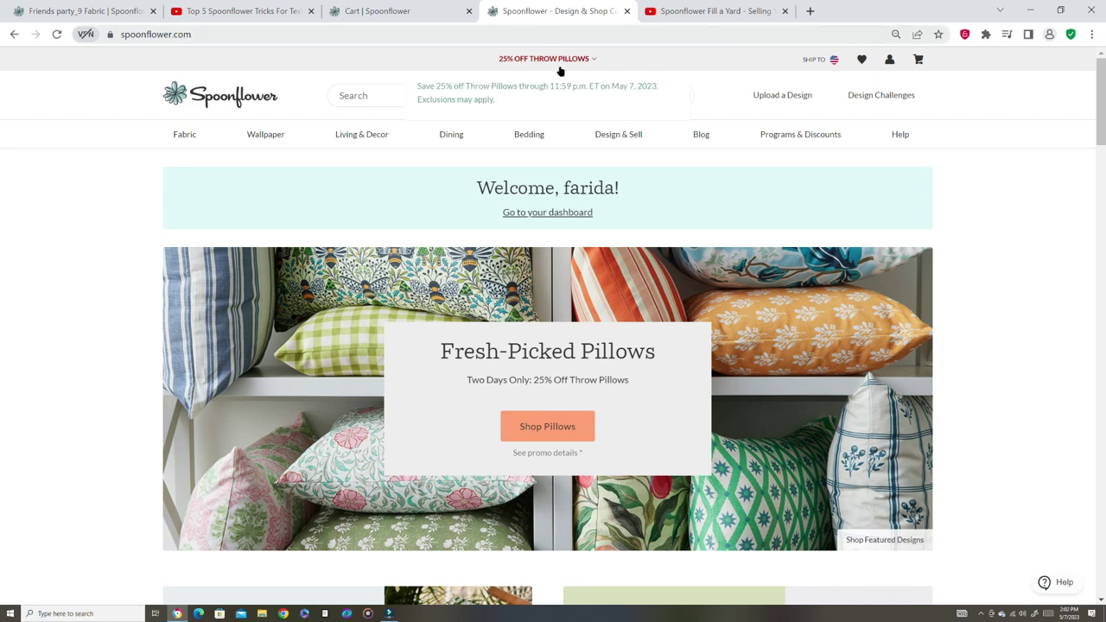
pyautogui.click(849, 130)
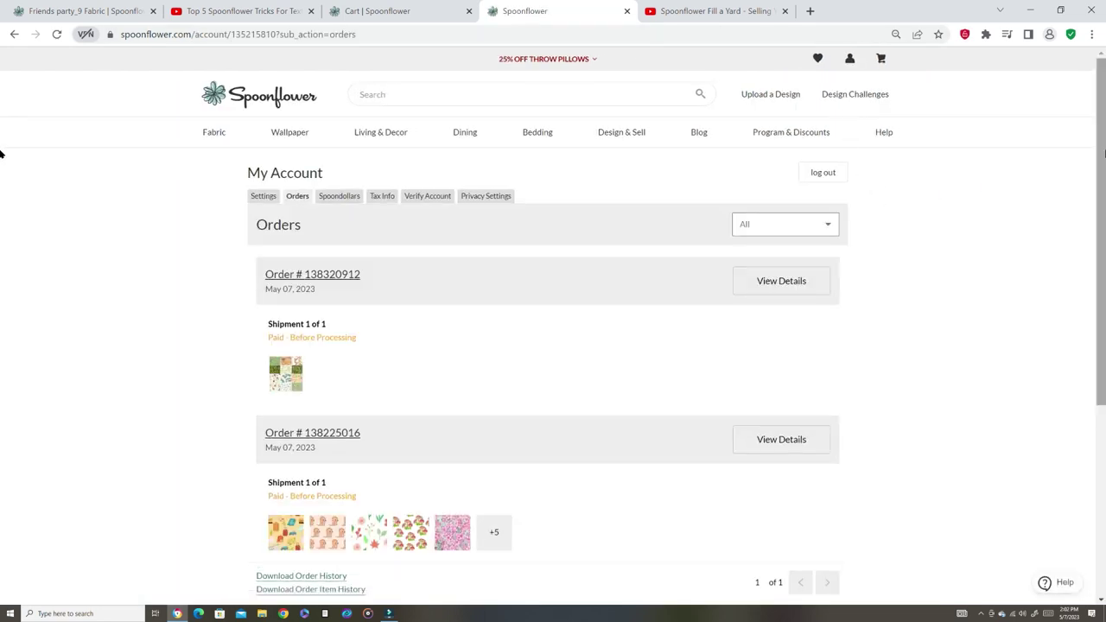
pyautogui.scroll(-1, 1, 151)
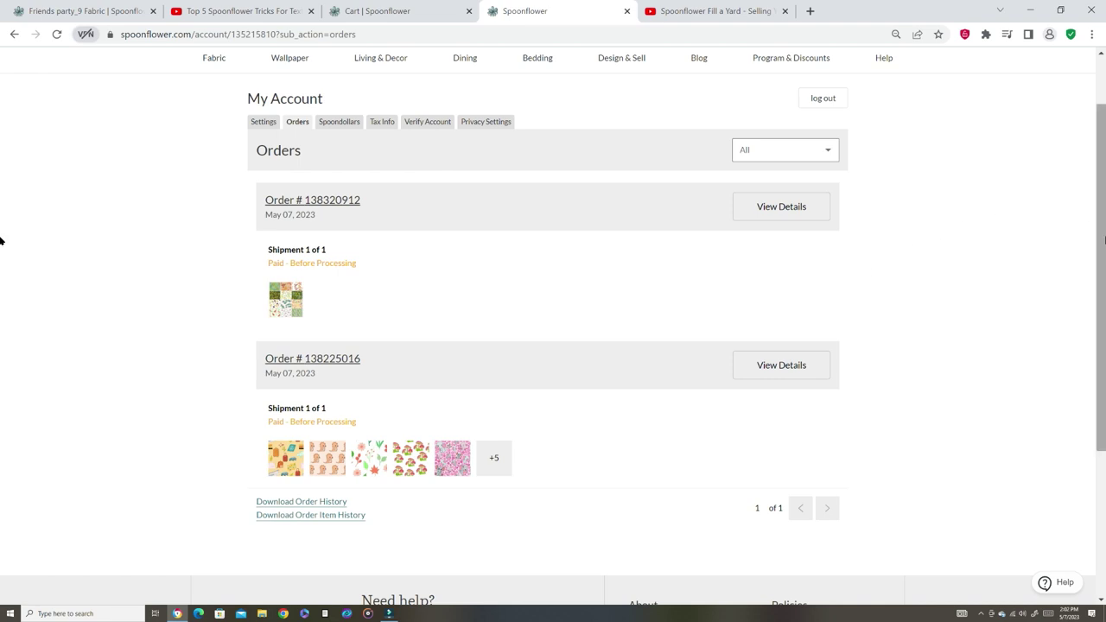
# Step: Look at the Fill a Yard video page and the shopping cart, and return to the account's orders page
pyautogui.click(675, 9)
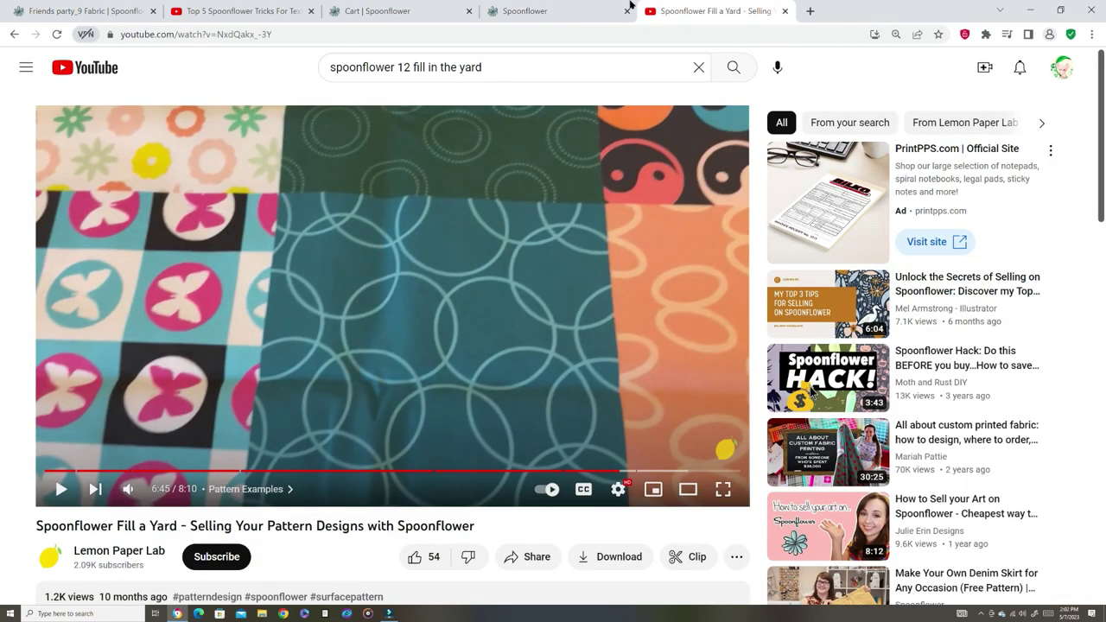
pyautogui.click(521, 10)
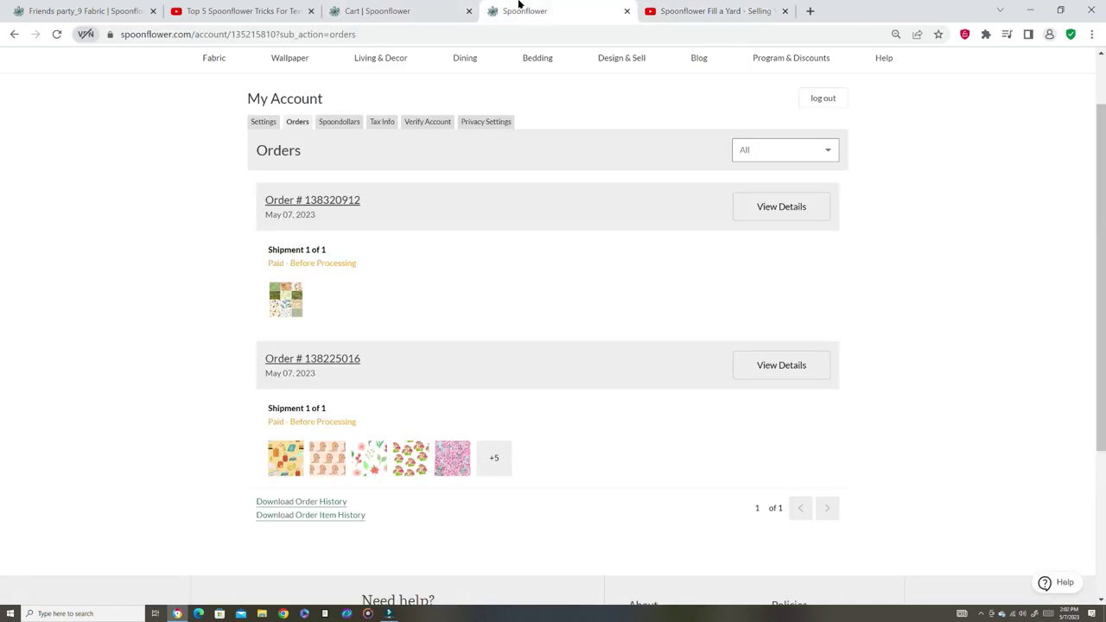
pyautogui.click(368, 9)
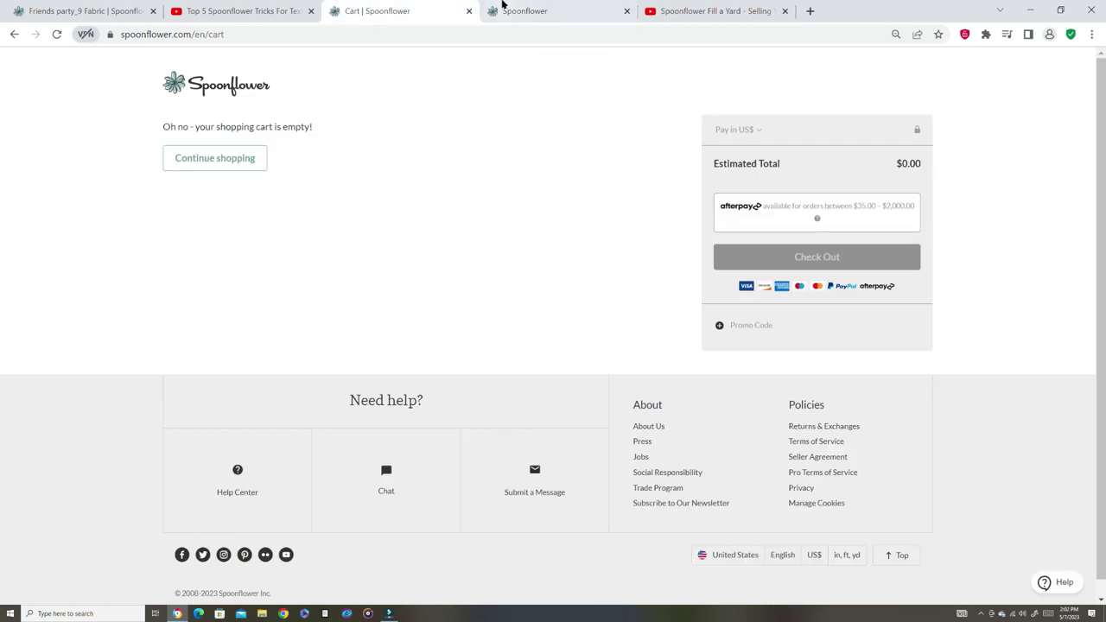
pyautogui.click(510, 10)
pyautogui.scroll(1, 298, 95)
# Step: Open the Spoonflower home page and look through its wall hangings, weekly design challenges, Meet the Maker and Inspiring Us sections
pyautogui.click(298, 95)
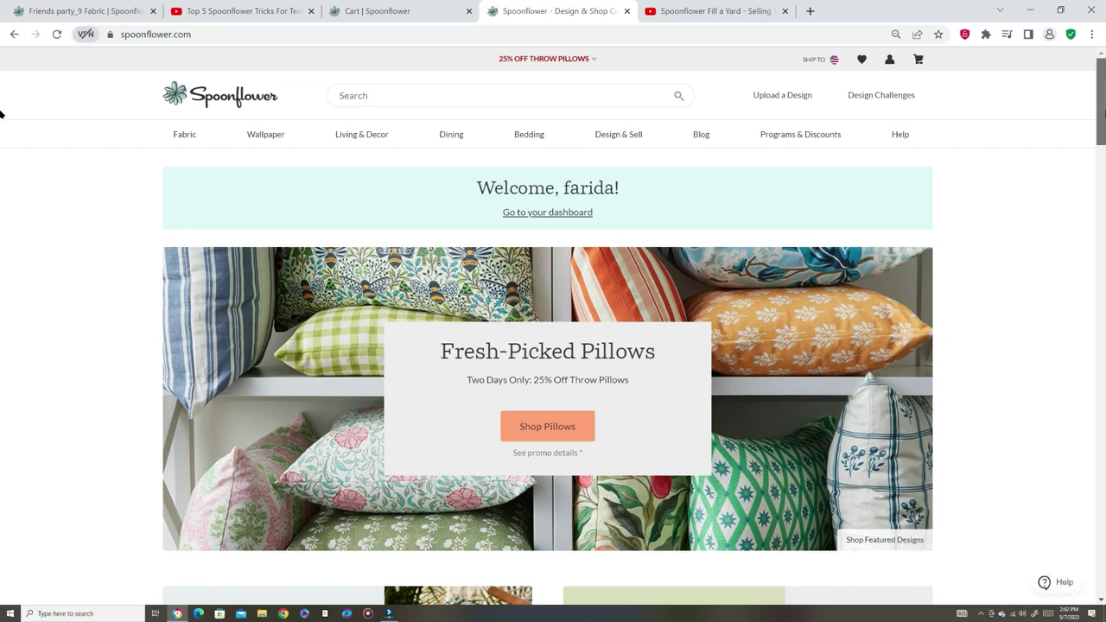
pyautogui.scroll(-8, 2, 170)
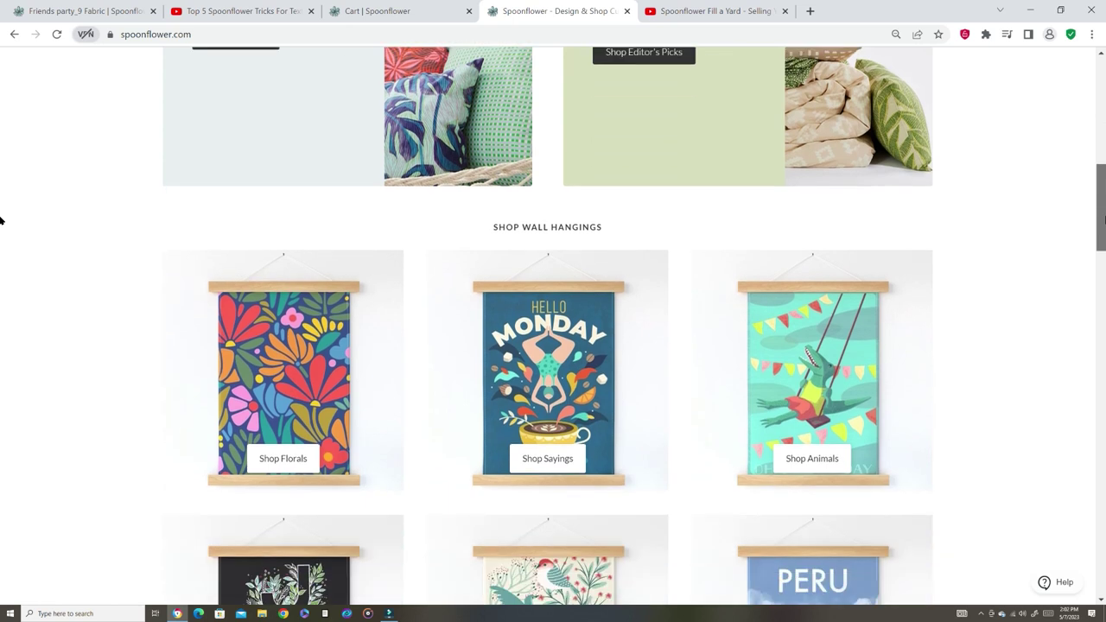
pyautogui.scroll(-1, 1, 223)
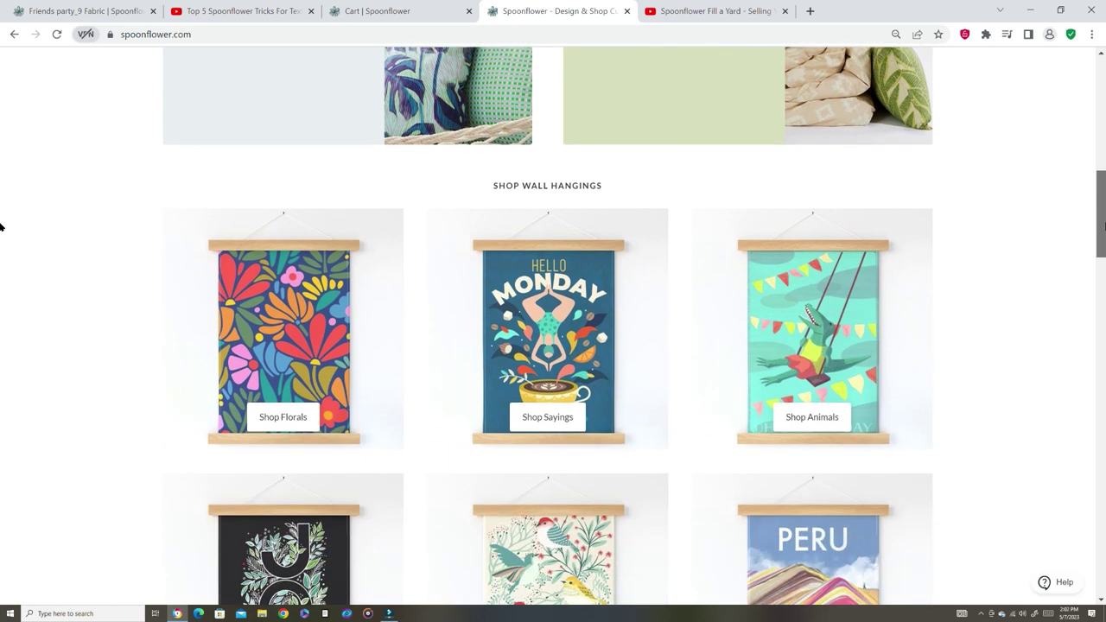
pyautogui.scroll(-3, 1, 227)
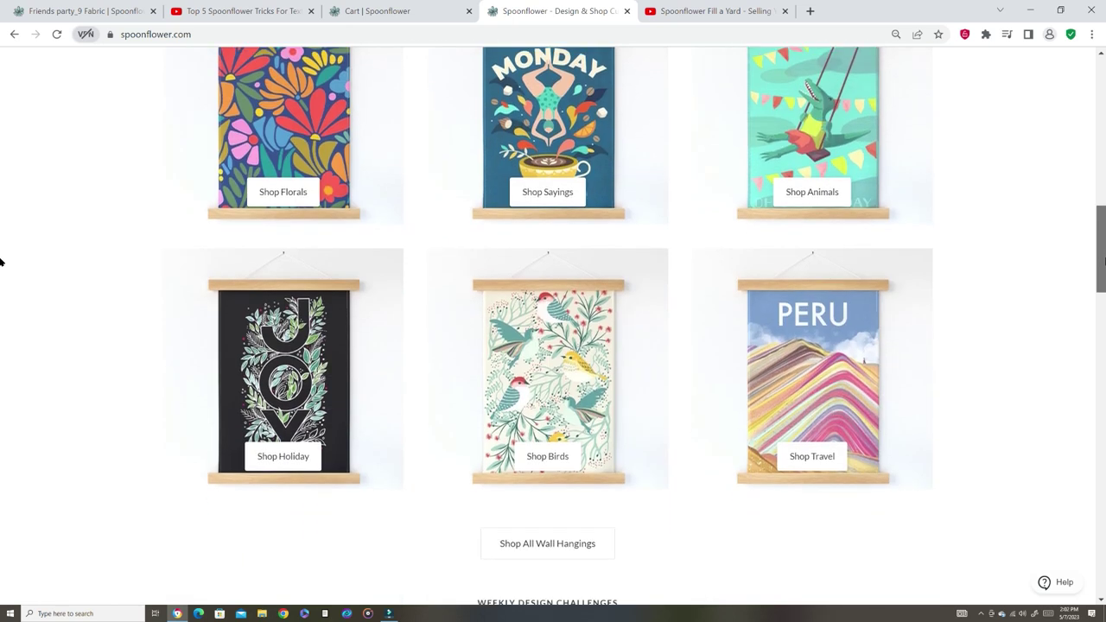
pyautogui.scroll(-6, 2, 262)
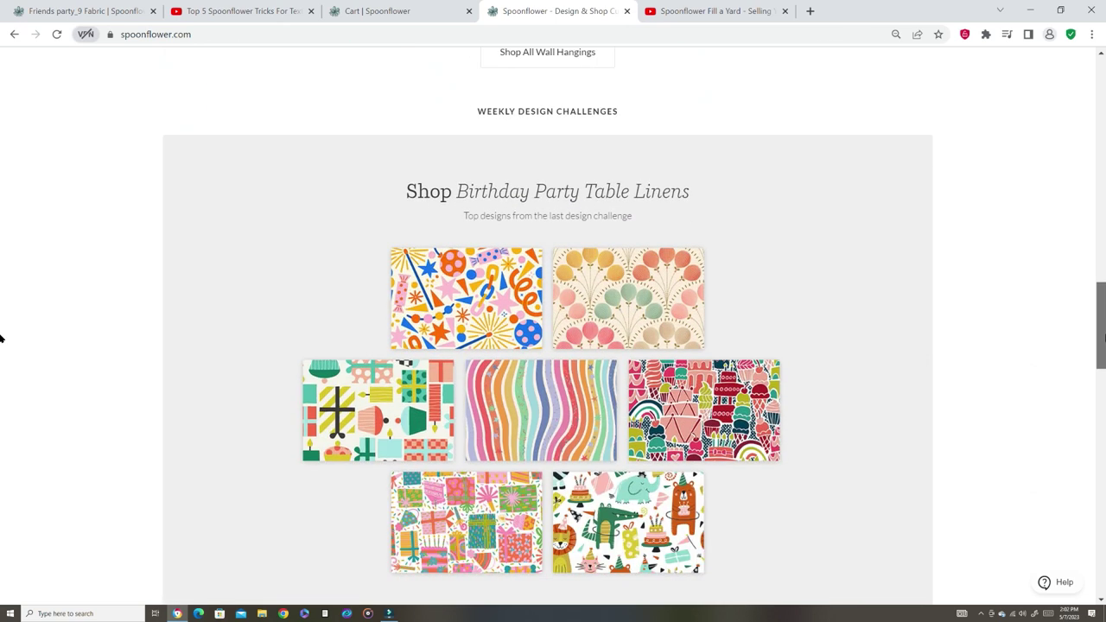
pyautogui.scroll(-7, 2, 339)
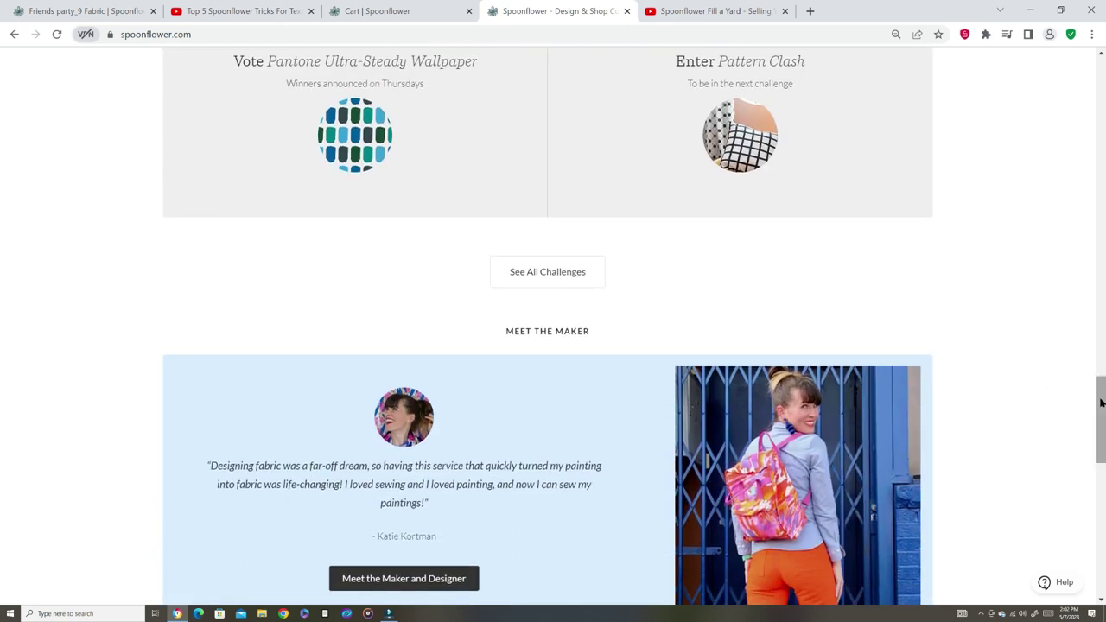
pyautogui.scroll(-7, 2, 408)
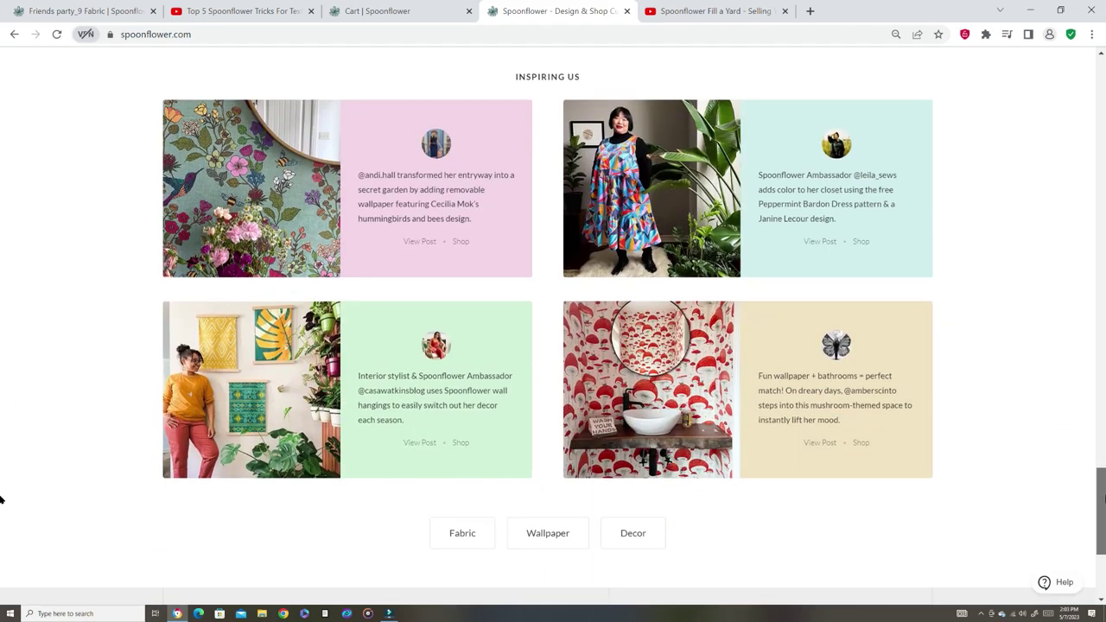
pyautogui.moveTo(1101, 502); pyautogui.dragTo(1092, 116)
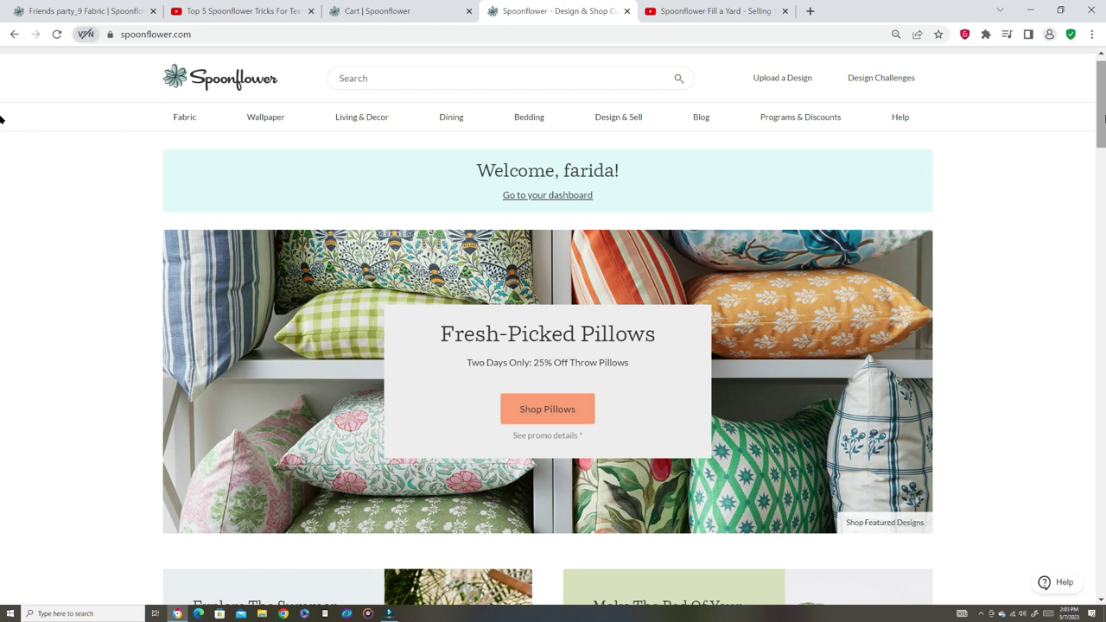
# Step: Examine the home page's featured promotions, wall hanging categories and Birthday Party Table Linens challenge designs once more
pyautogui.scroll(-4, 2, 121)
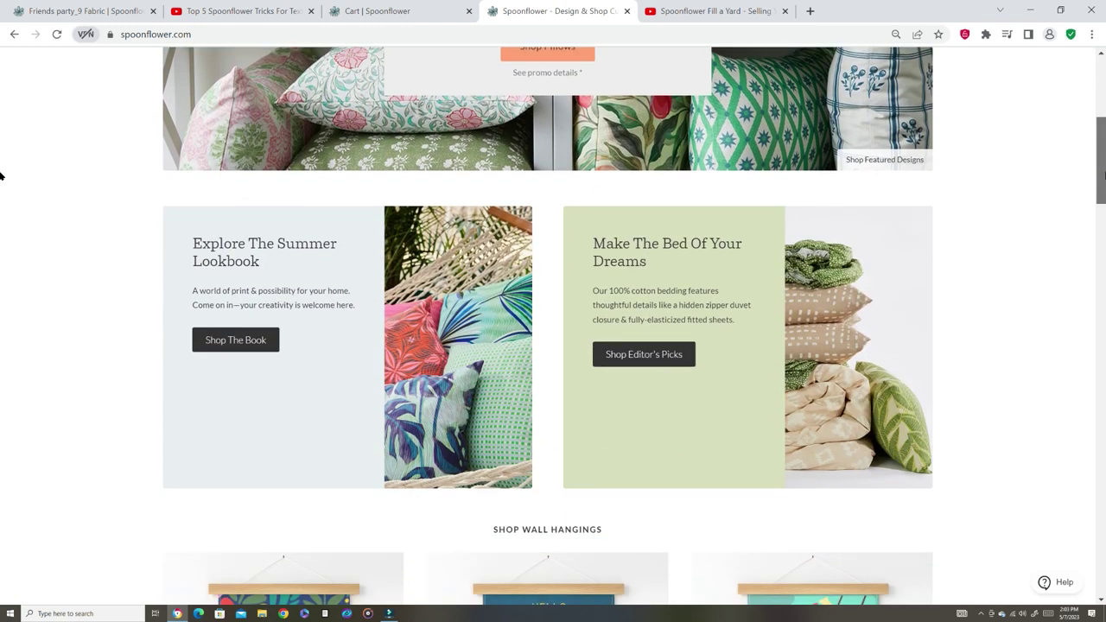
pyautogui.scroll(-5, 2, 175)
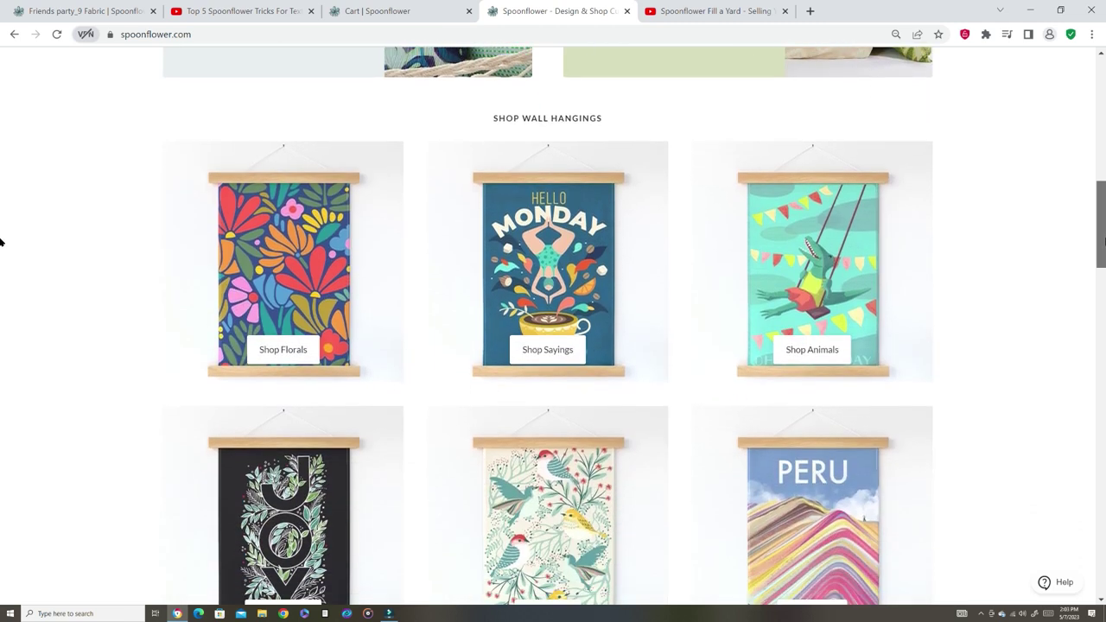
pyautogui.scroll(-1, 2, 242)
pyautogui.scroll(-1, 2, 246)
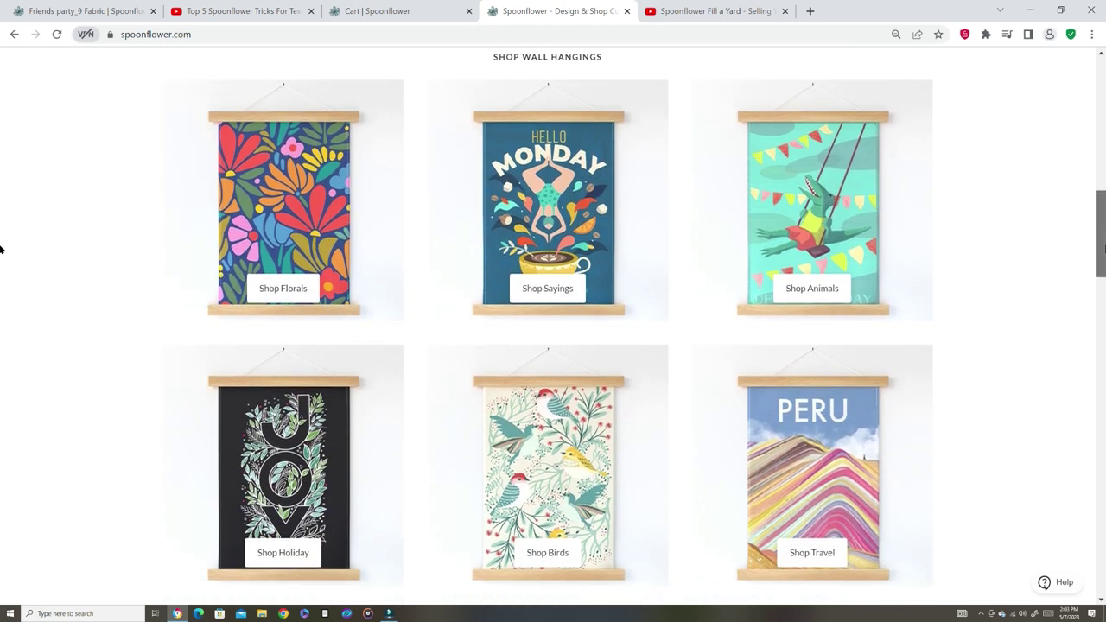
pyautogui.scroll(-4, 2, 250)
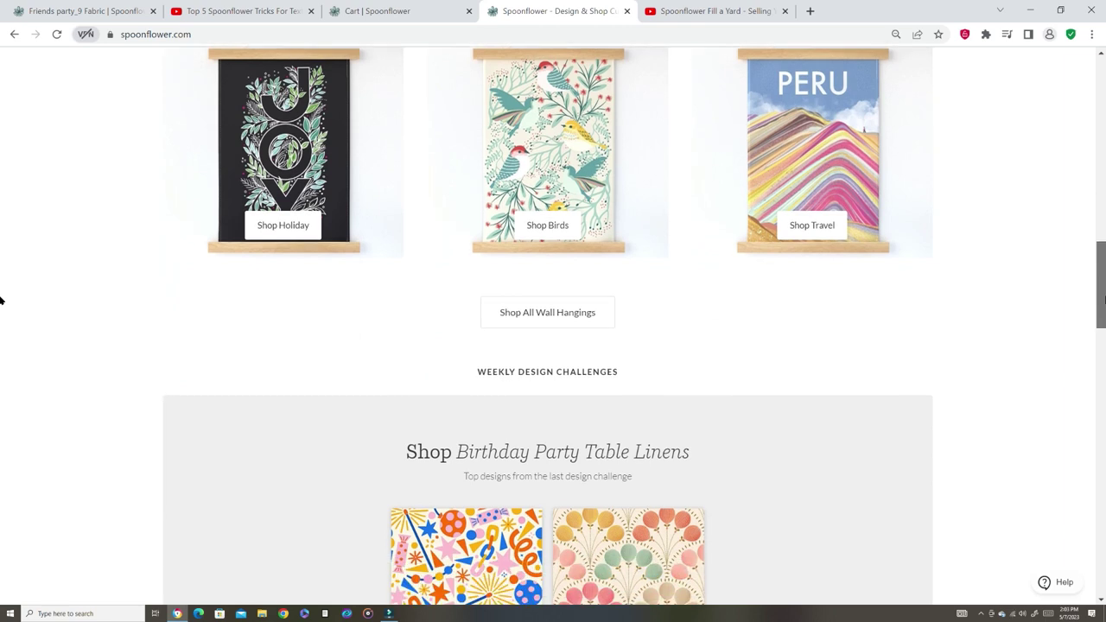
pyautogui.scroll(-2, 2, 307)
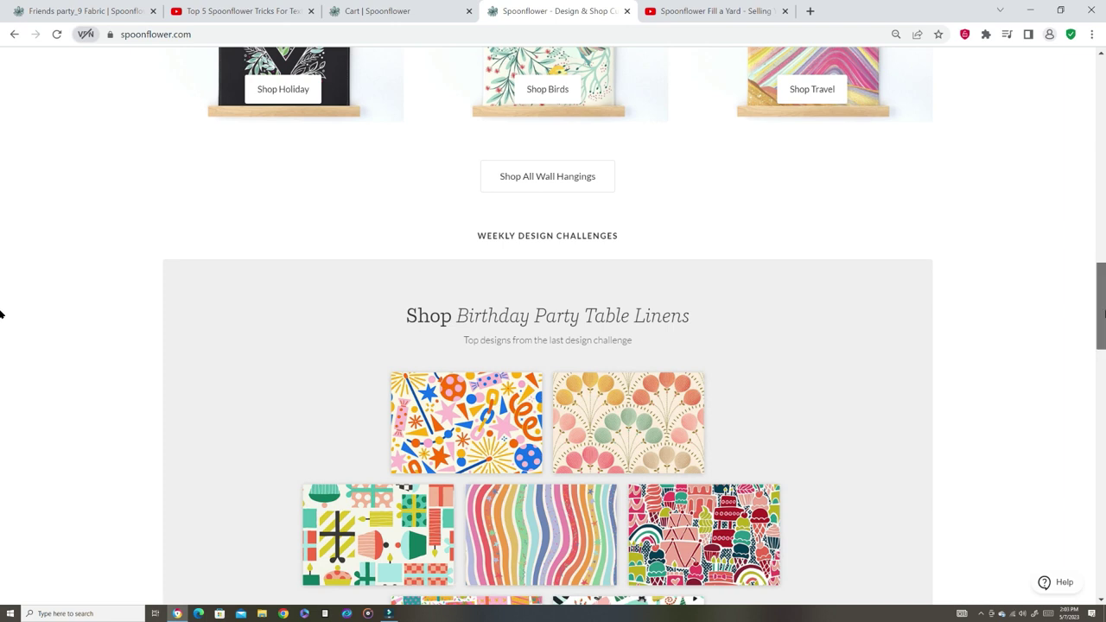
pyautogui.scroll(-6, 0, 345)
pyautogui.scroll(7, 1094, 284)
pyautogui.moveTo(1094, 284); pyautogui.dragTo(1087, 93)
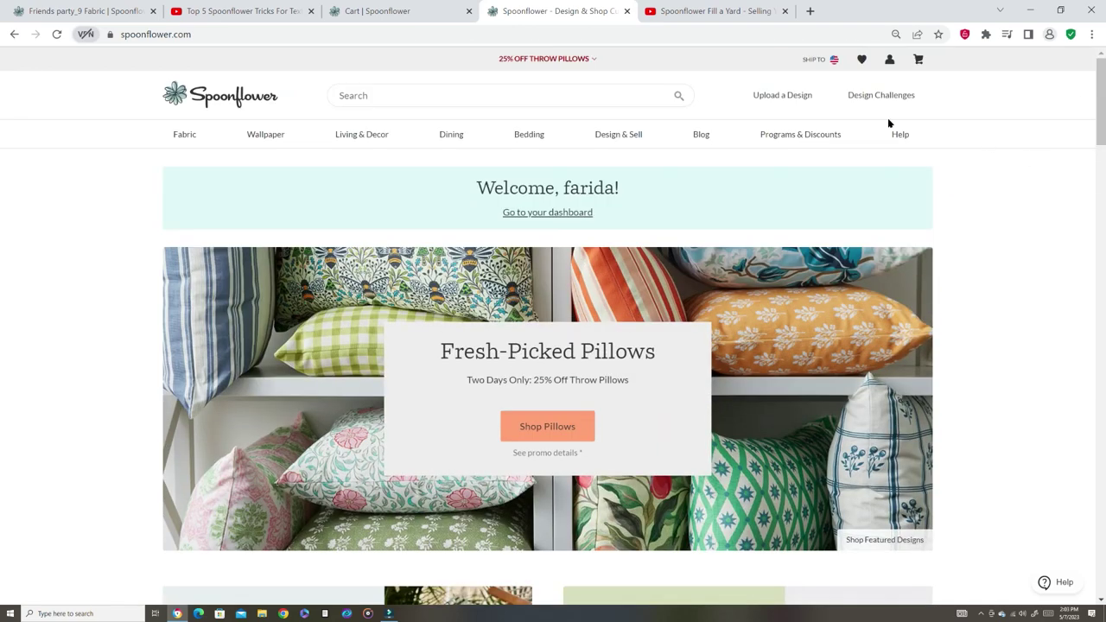